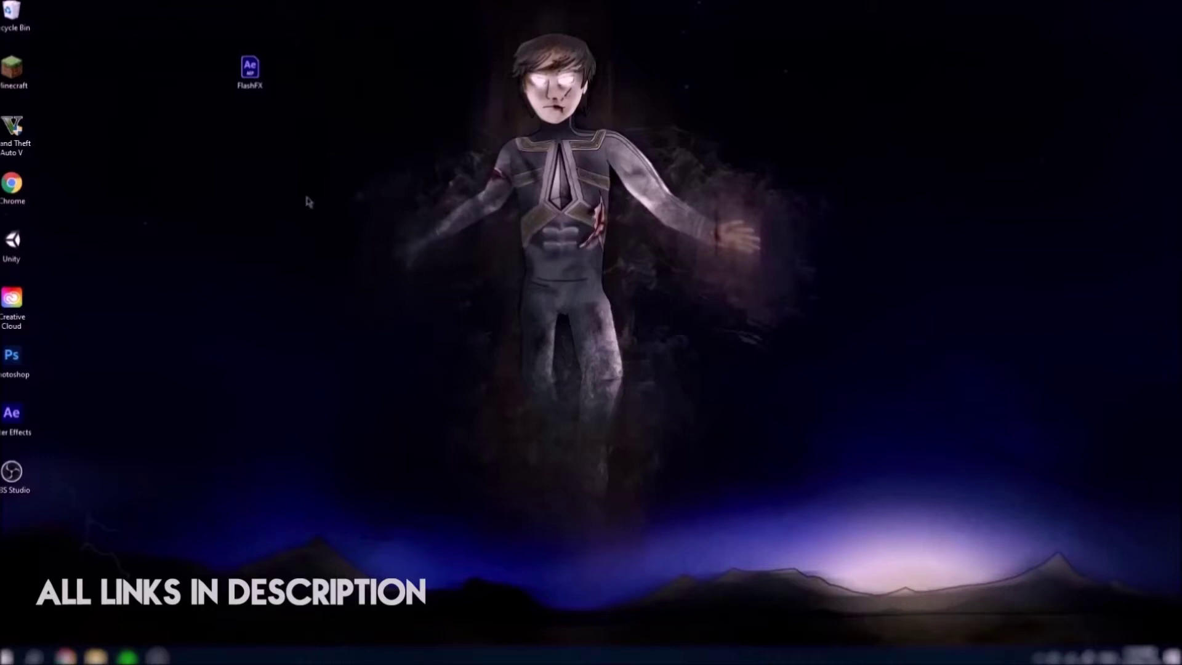
Open the FlashFX After Effects project from the desktop and preview the LightningFX composition across its timeline.
drag(205, 122, 298, 53)
double_click(251, 80)
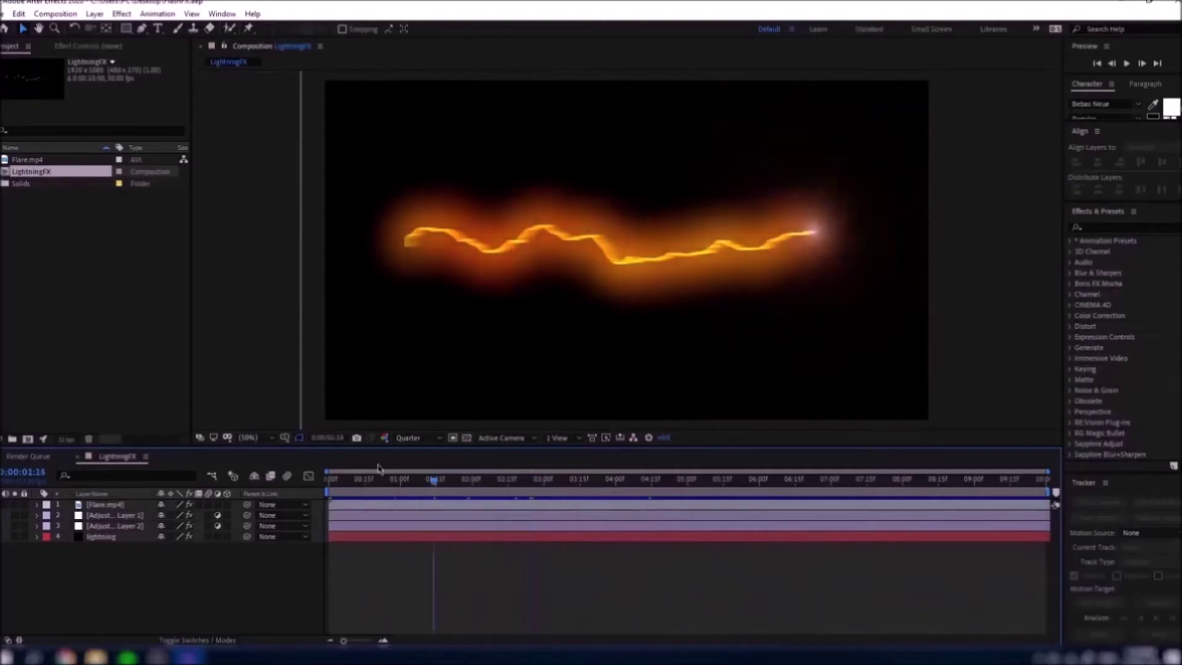
drag(369, 479, 587, 481)
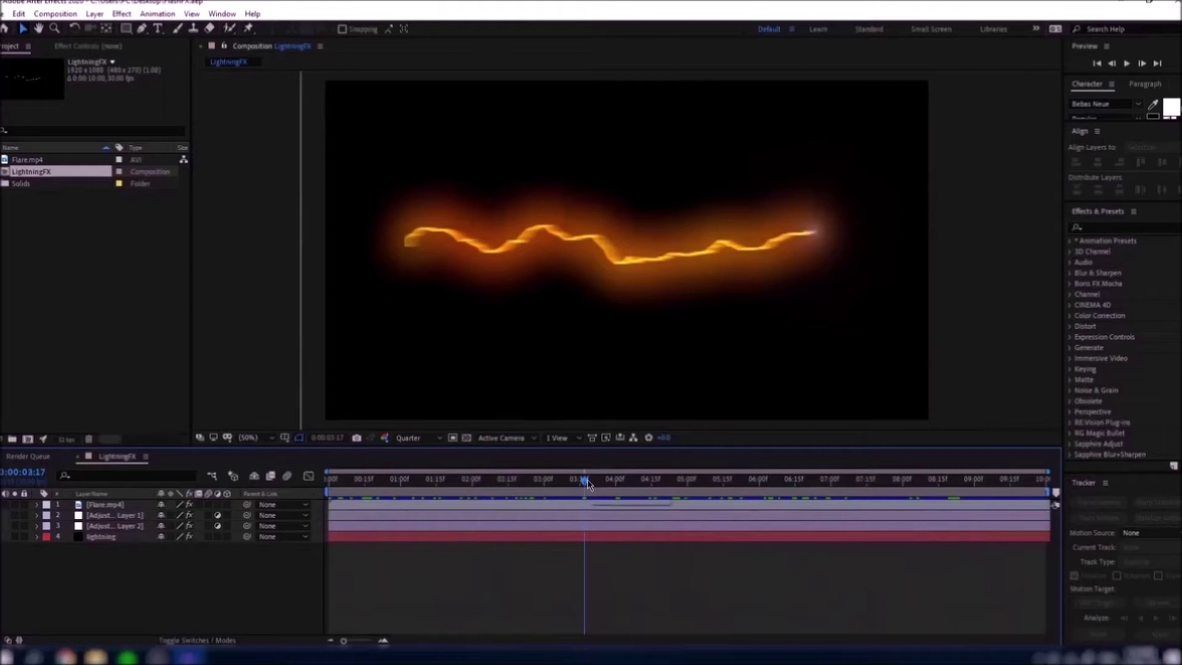
drag(587, 479, 980, 490)
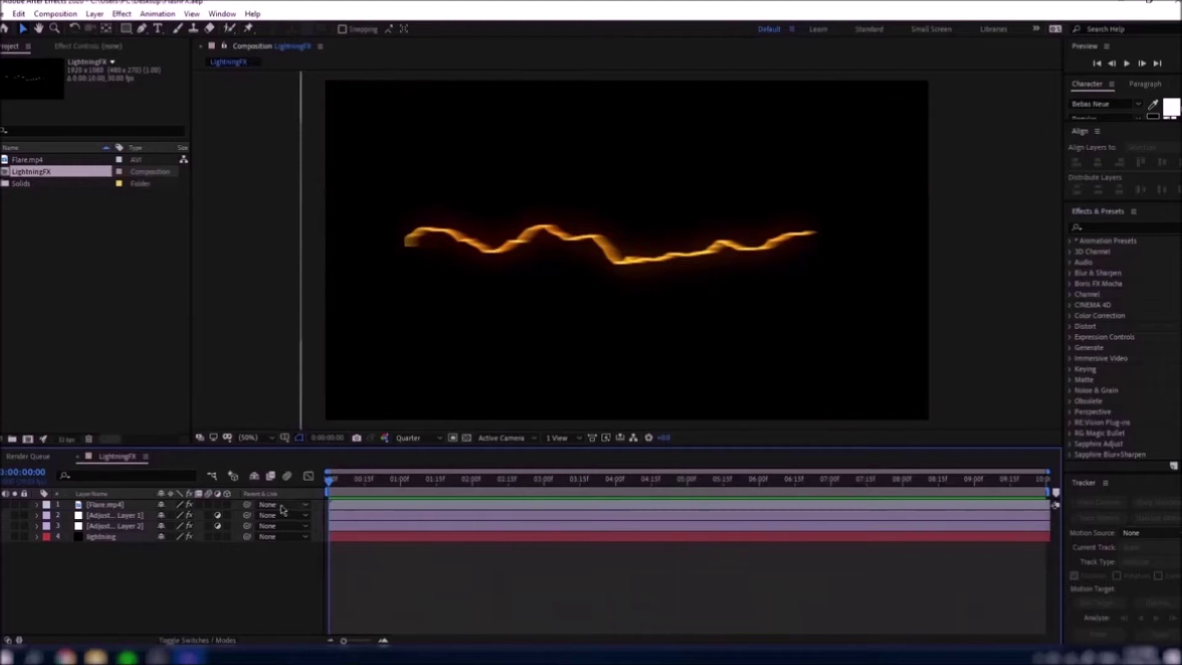
Select the lightning layer and review the Lightning Type options of its Advanced Lightning effect.
drag(97, 564, 115, 490)
click(129, 558)
click(101, 536)
click(102, 48)
click(69, 74)
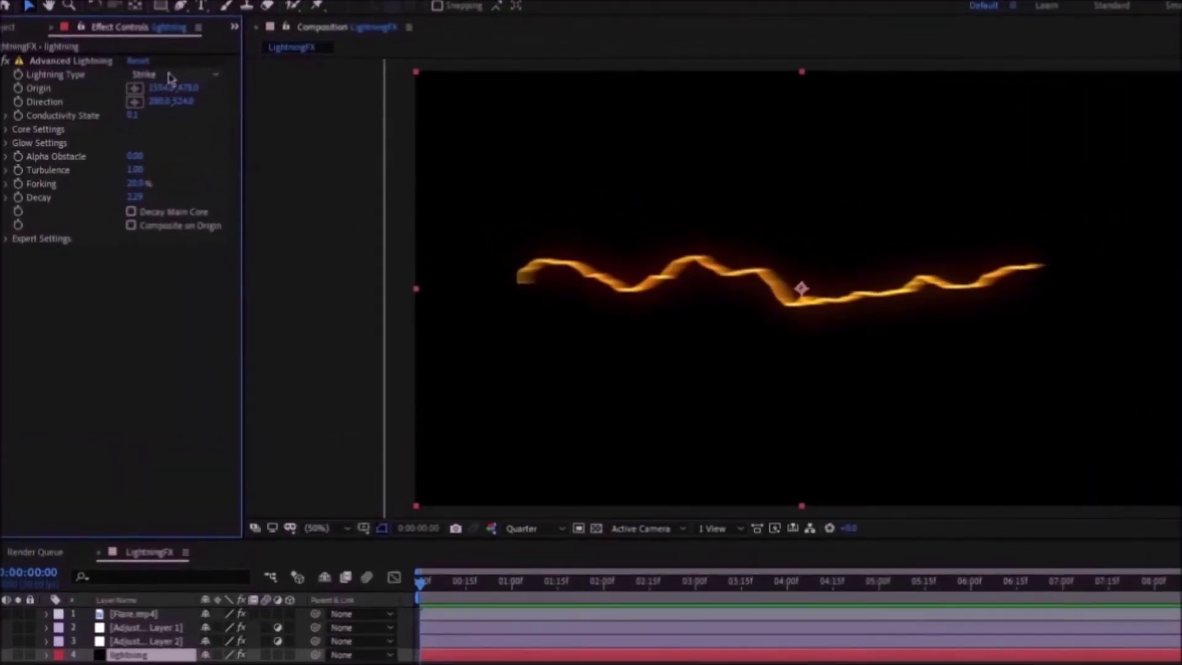
click(133, 84)
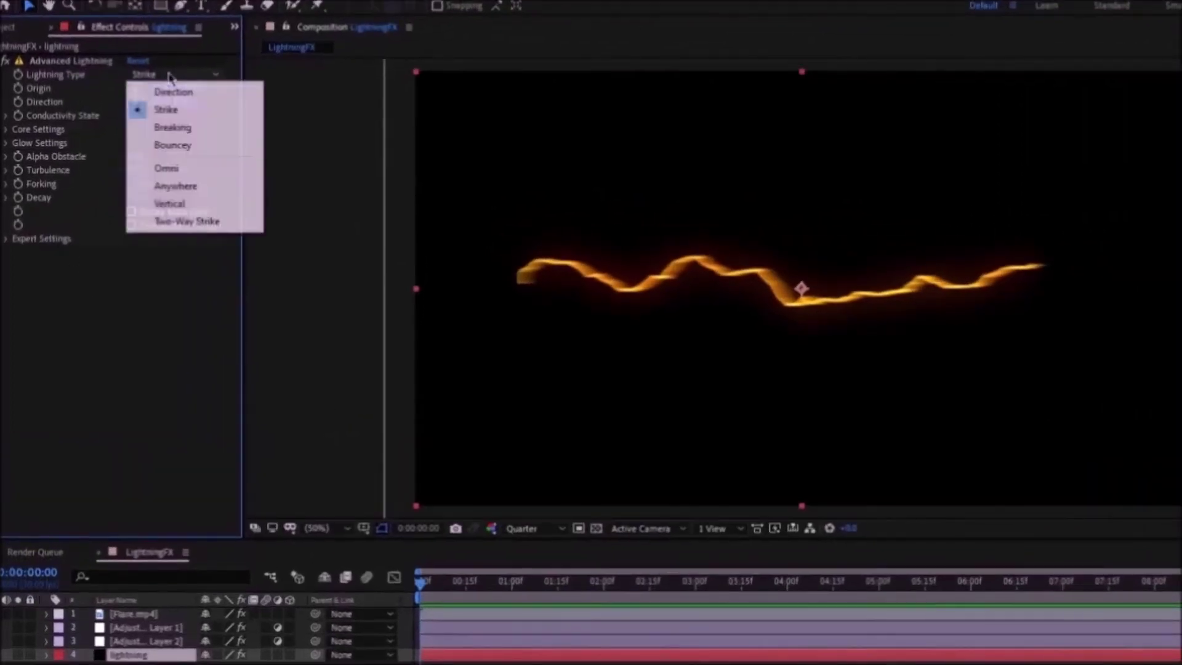
click(110, 347)
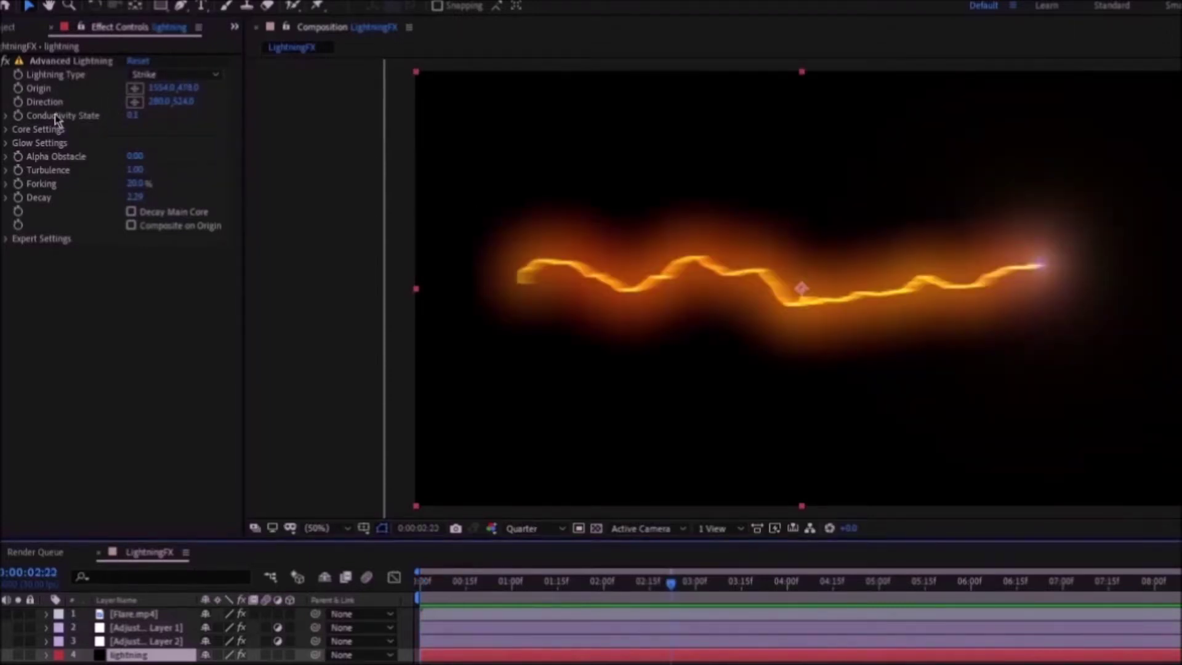
Preview the lightning animation along the timeline and return to the first frame.
drag(621, 589, 358, 601)
drag(420, 582, 975, 549)
key(Home)
Expand the Core Settings and Glow Settings of Advanced Lightning and try a higher Glow Opacity.
click(8, 130)
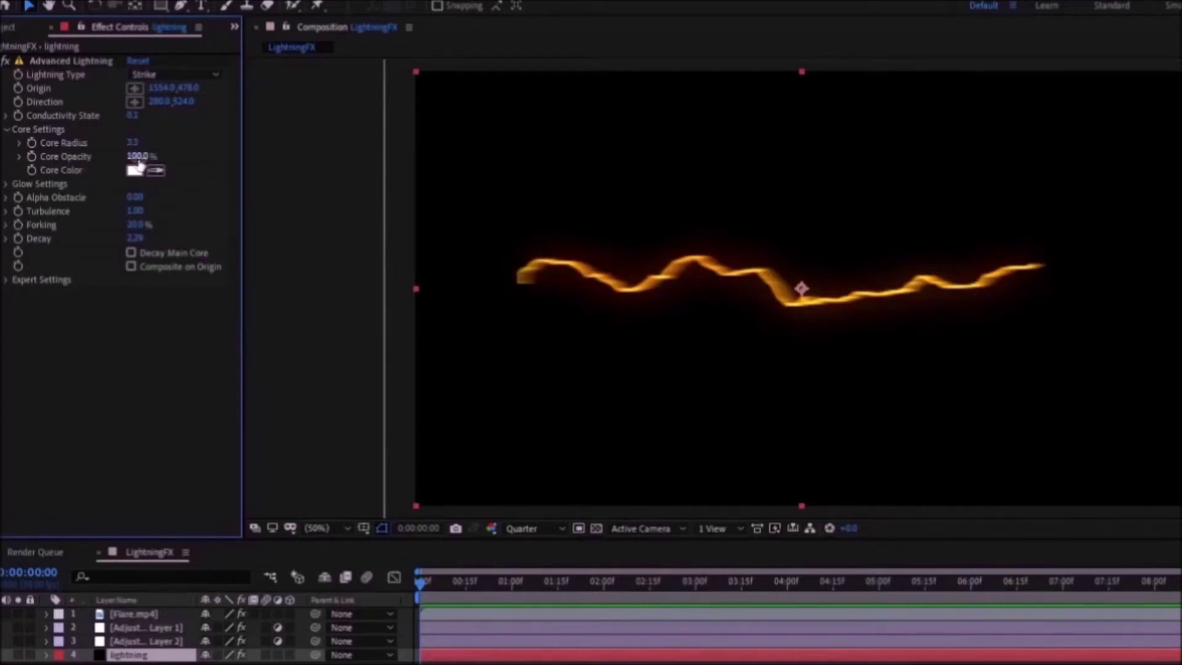
click(7, 184)
drag(136, 211, 170, 220)
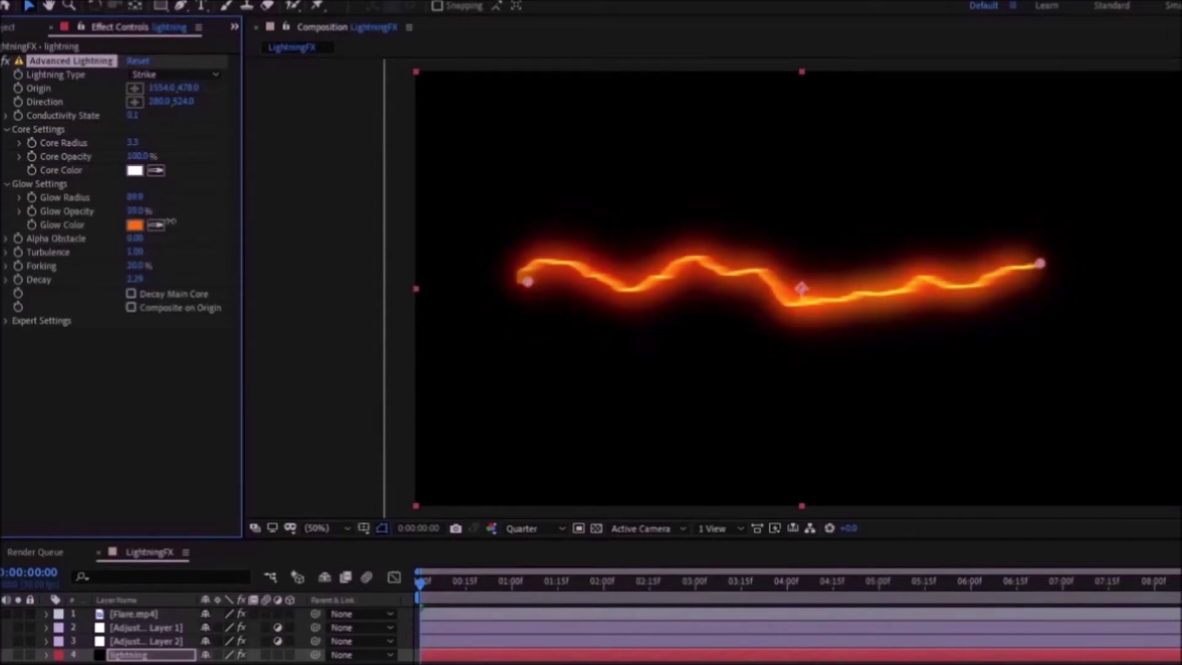
Preview the bare lightning layer through to the last frame with the flare and both adjustment layers hidden.
click(152, 642)
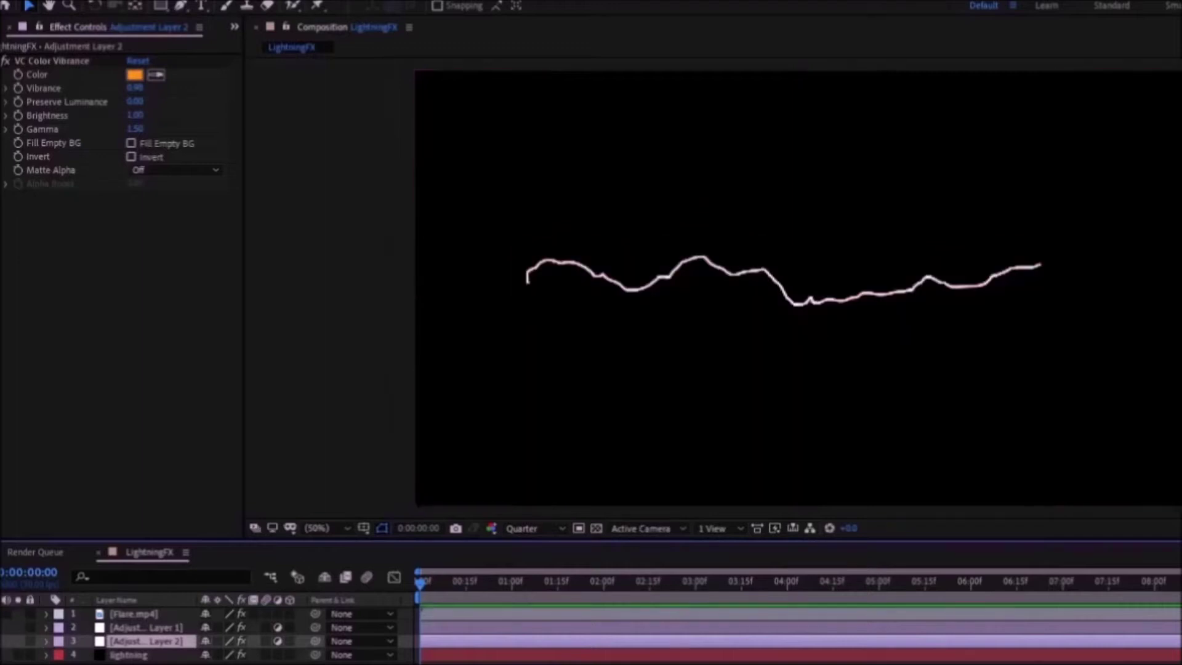
click(155, 656)
drag(455, 582, 1180, 563)
drag(773, 592, 1178, 569)
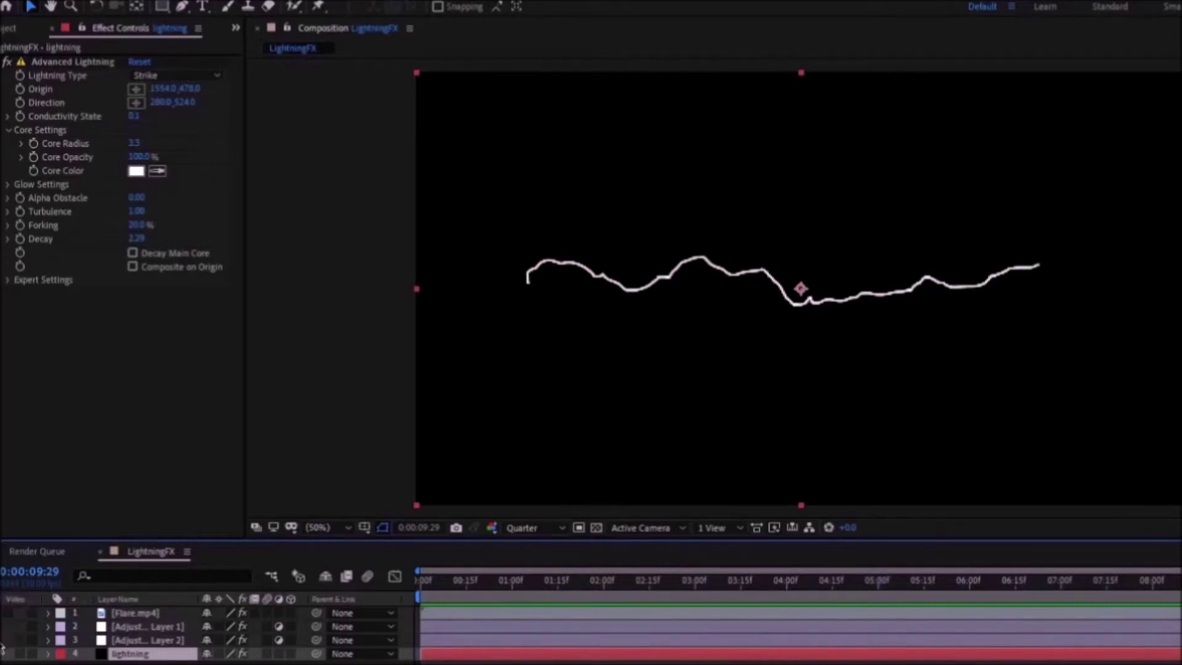
Examine the VC Color Vibrance effect on Adjustment Layer 2 and its plug-in page on the Video Copilot website, then return to After Effects.
click(148, 639)
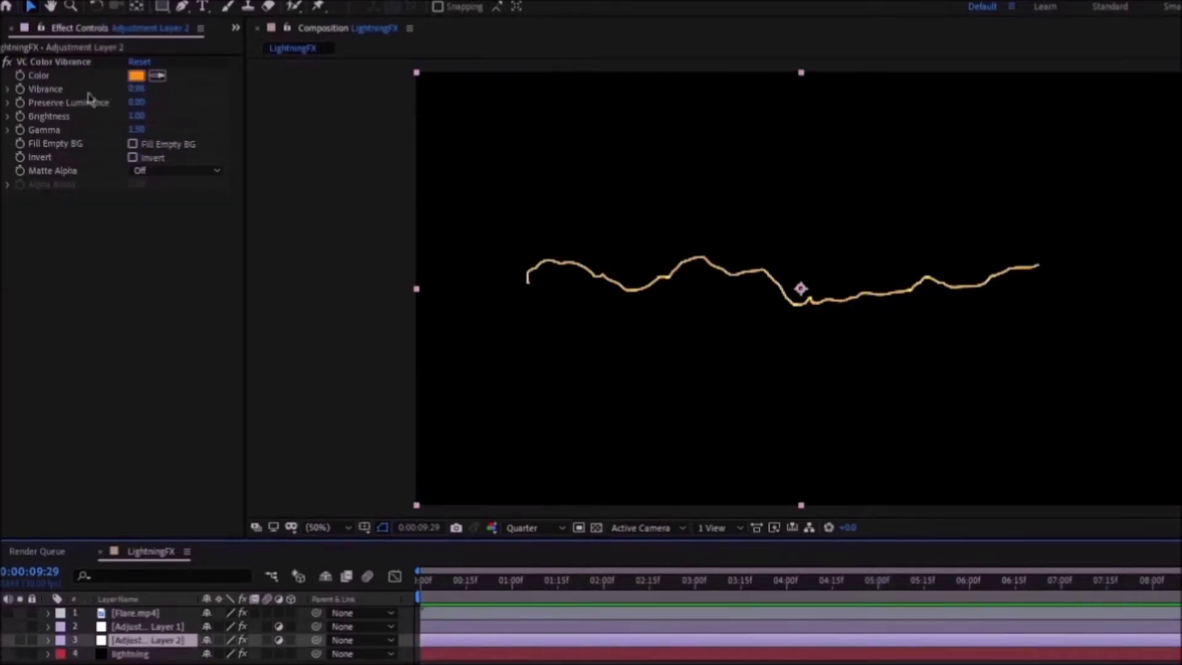
click(79, 62)
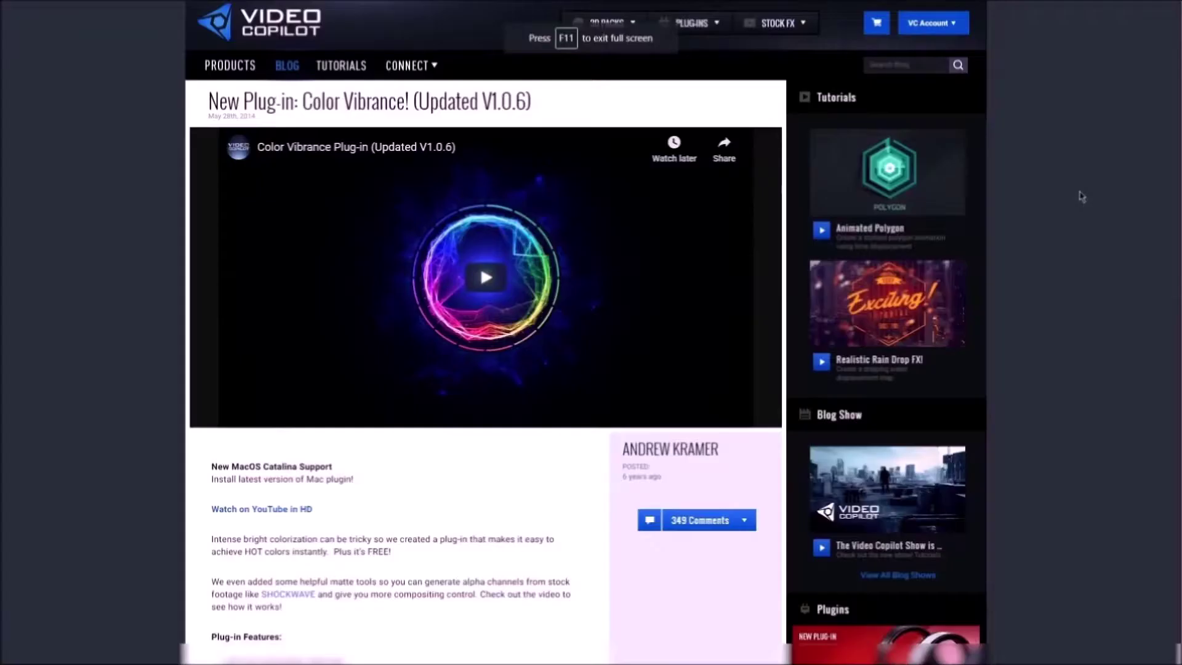
scroll(1047, 200, down, 3)
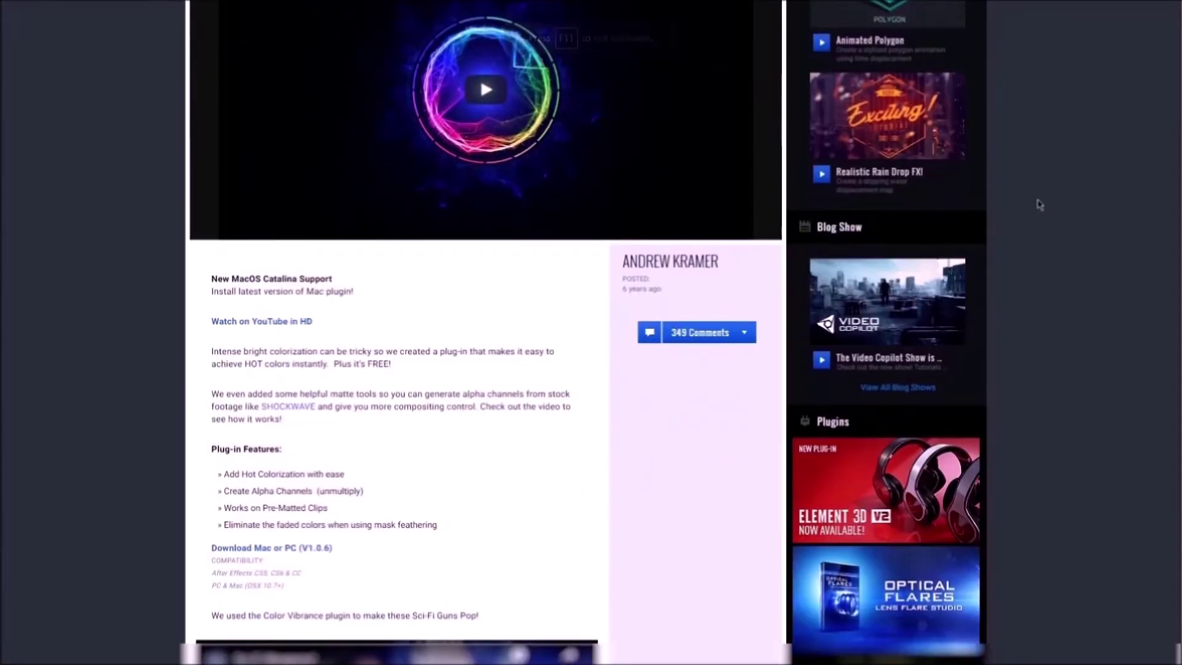
scroll(1039, 204, down, 2)
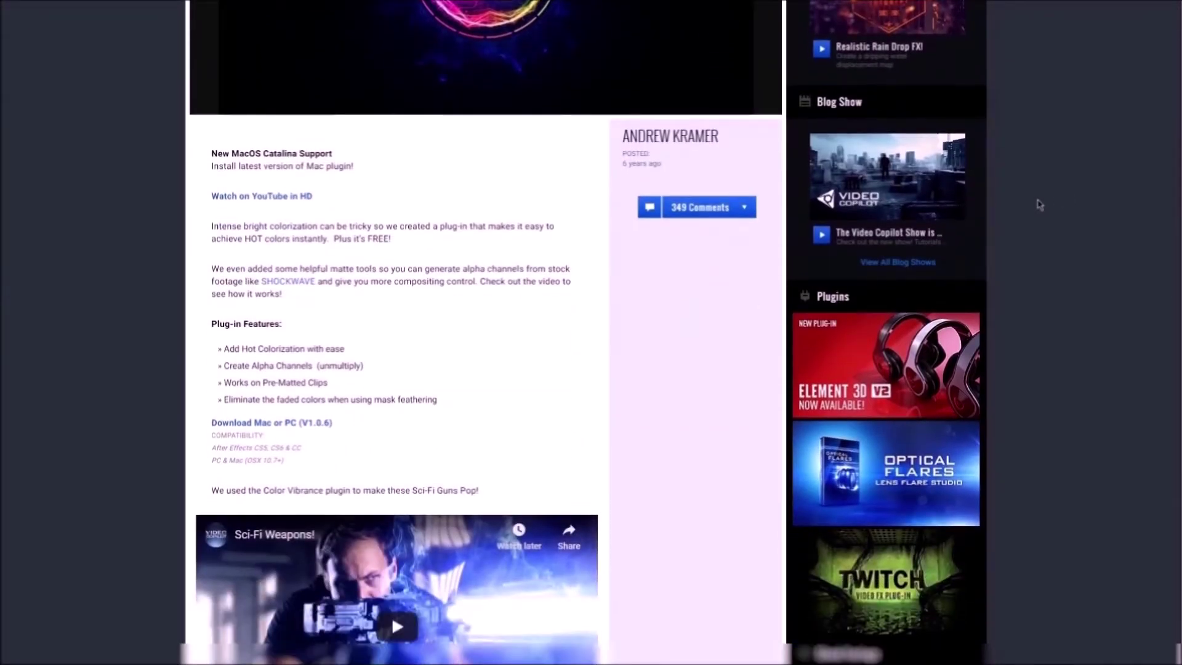
scroll(1039, 204, down, 5)
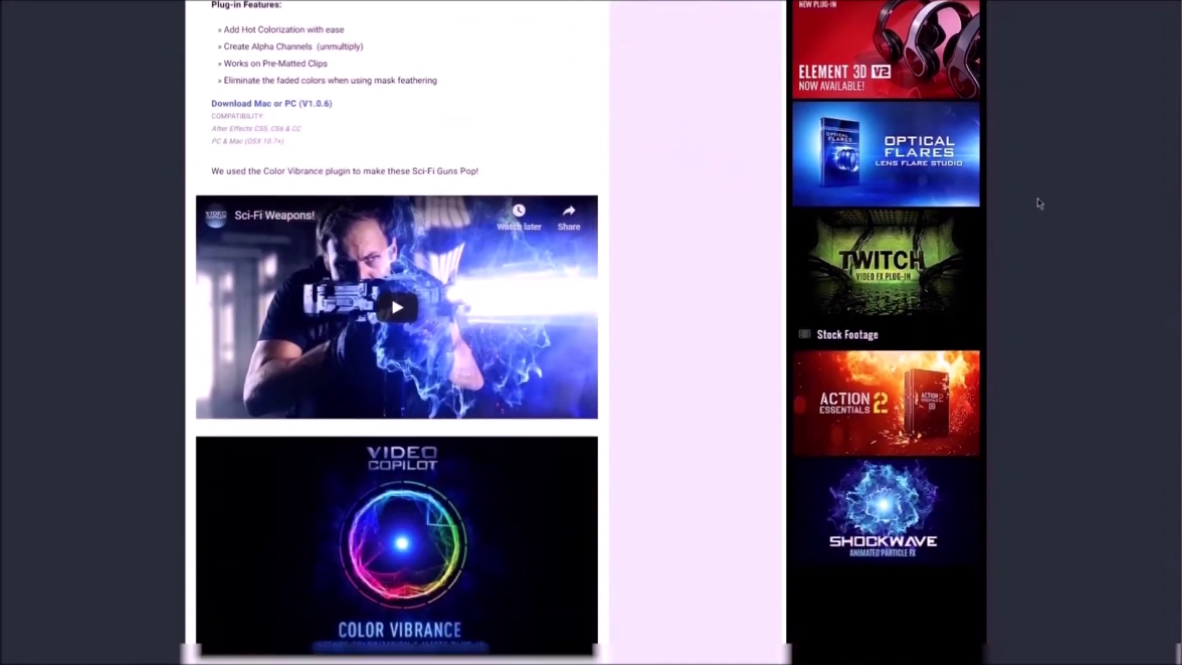
scroll(1039, 204, down, 4)
key(alt+Tab)
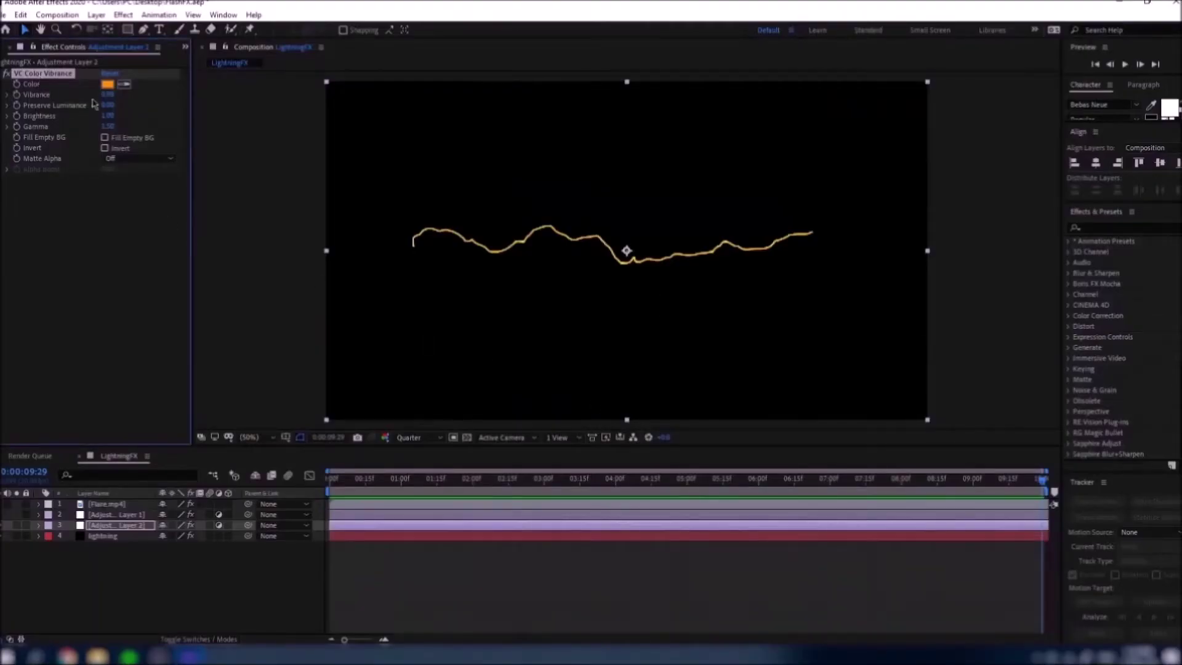
Examine the S_BlurDirectional and Glow effects on Adjustment Layer 1 and collapse their settings.
click(108, 520)
click(123, 516)
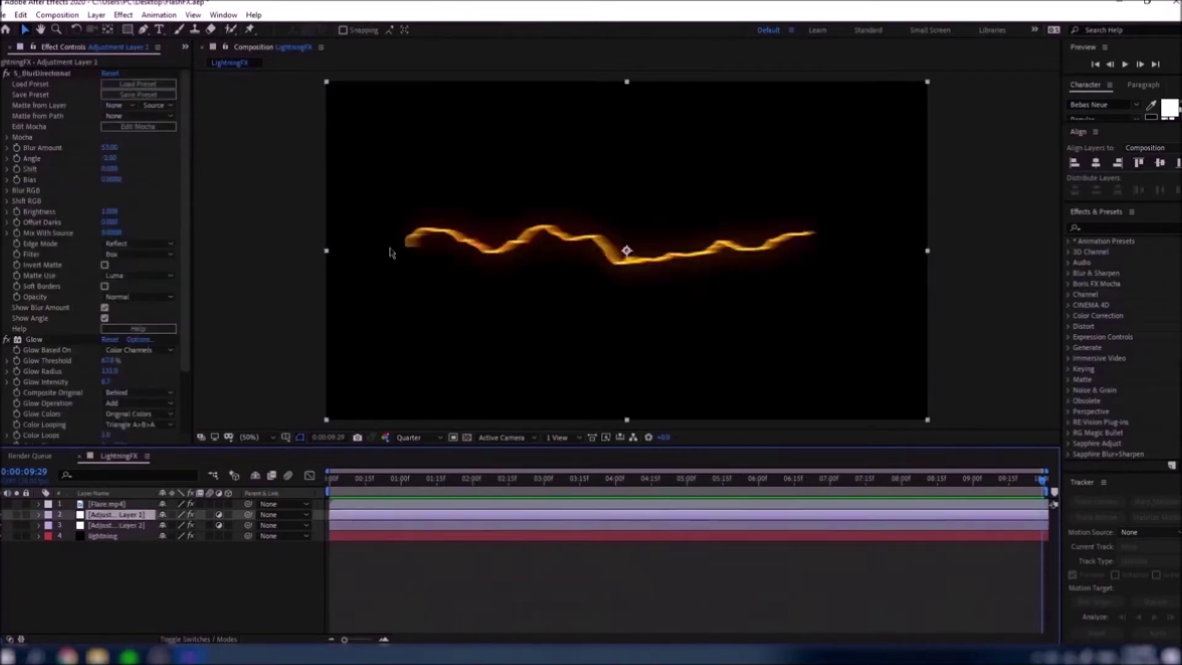
click(223, 266)
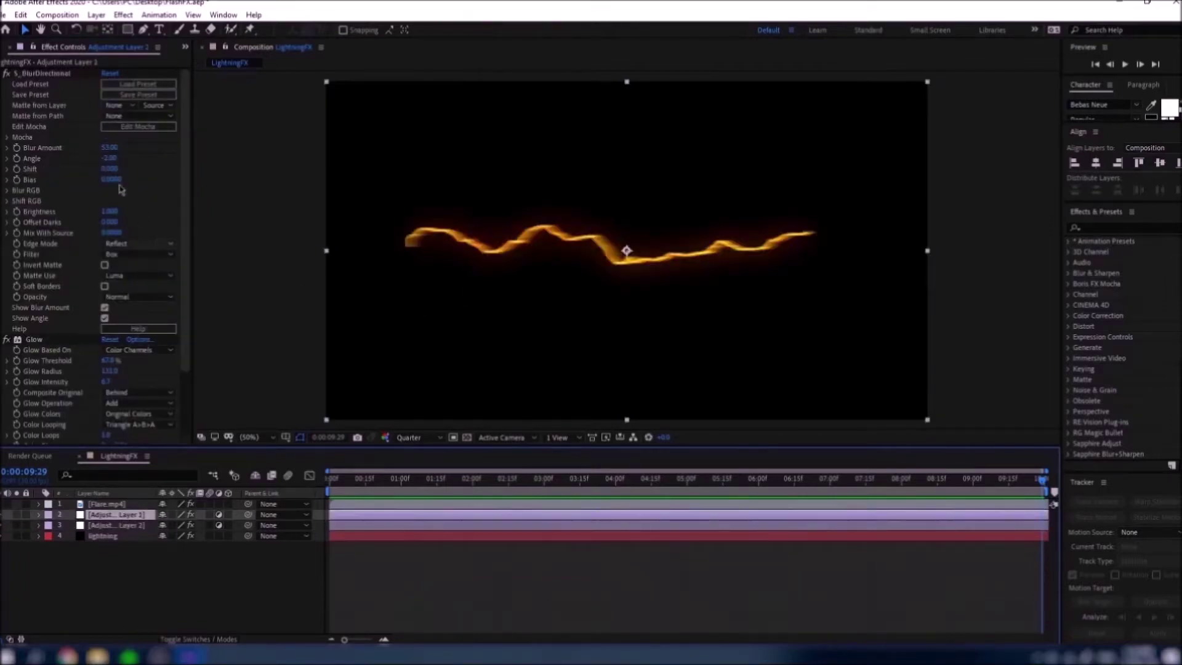
click(47, 77)
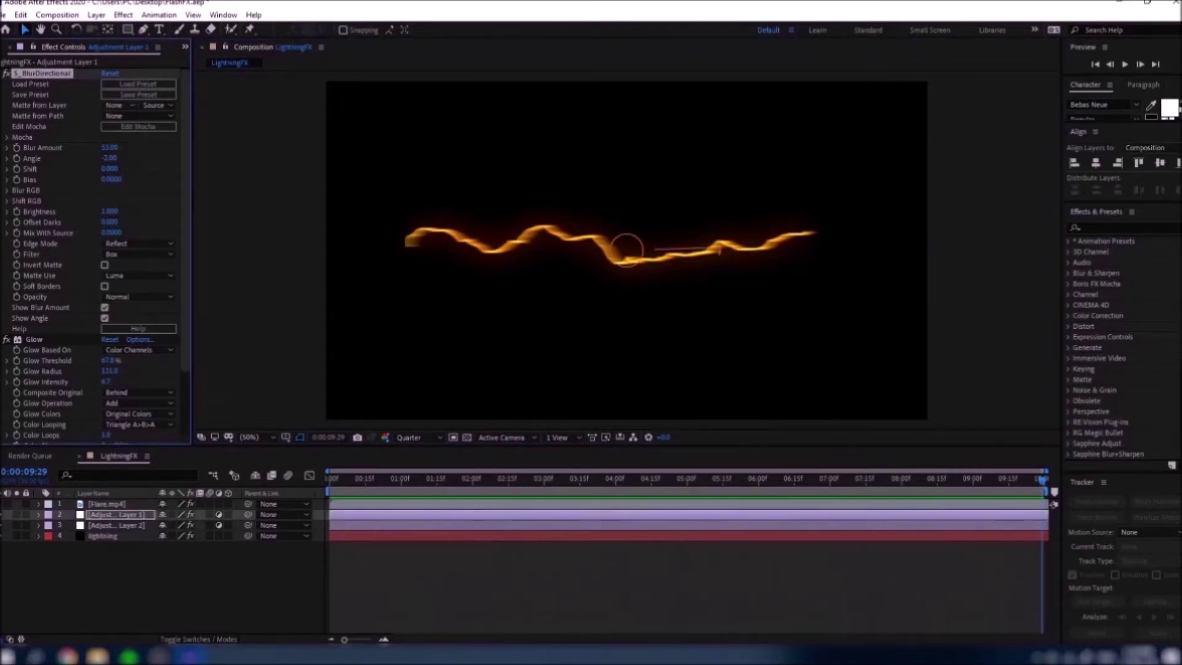
click(1, 73)
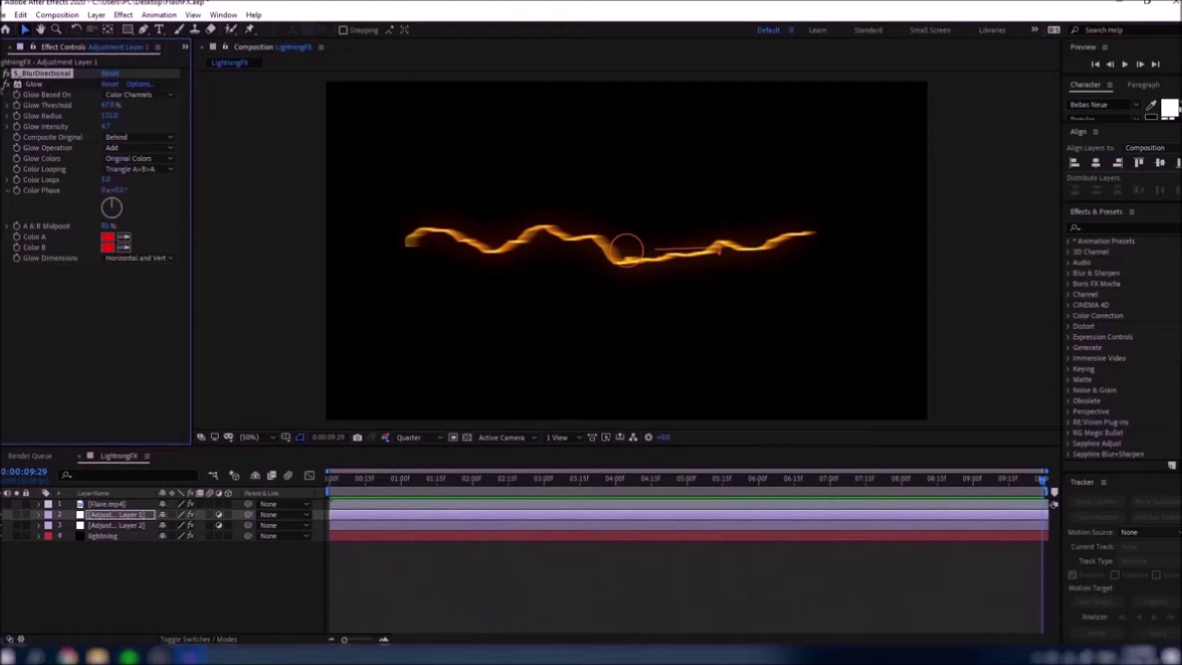
click(7, 84)
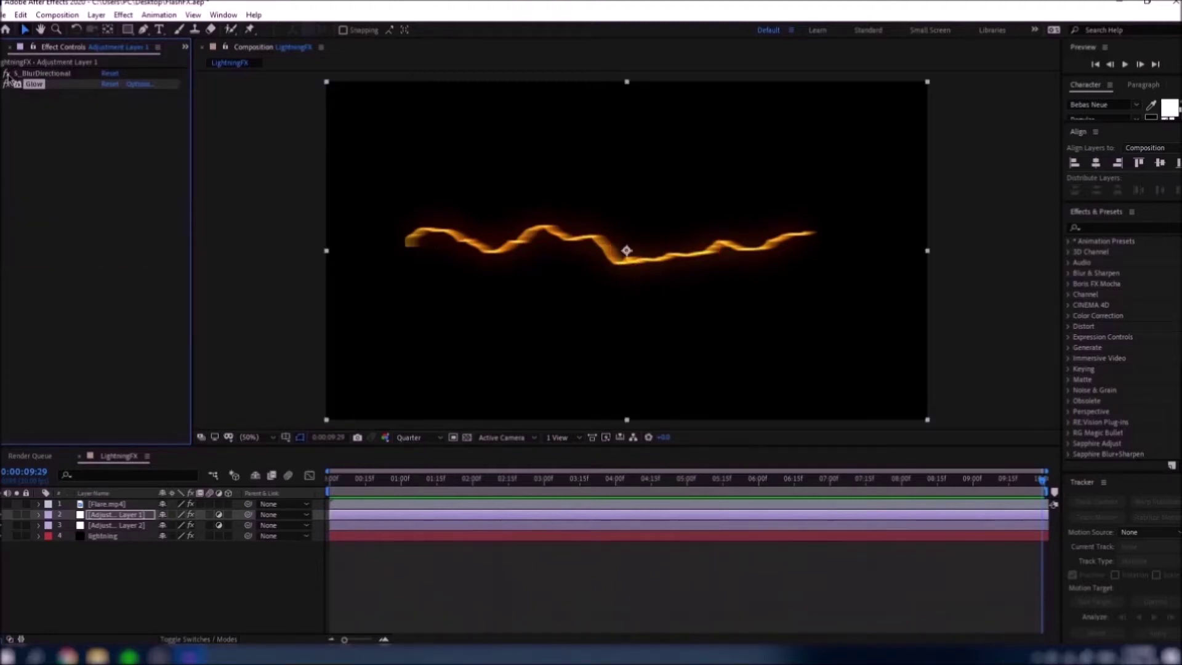
Disable the S_BlurDirectional effect on Adjustment Layer 1 and return to the first frame.
click(7, 73)
drag(452, 483, 184, 366)
click(67, 159)
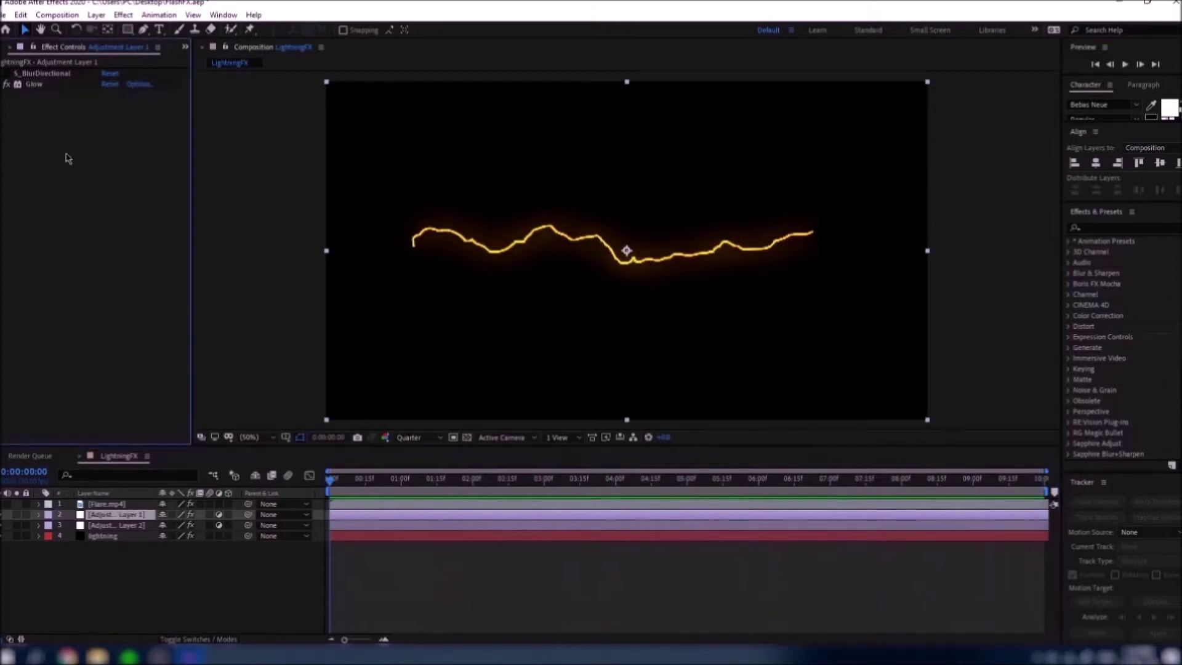
Find the built-in Directional Blur effect and add it to Adjustment Layer 1 between S_BlurDirectional and Glow.
click(117, 517)
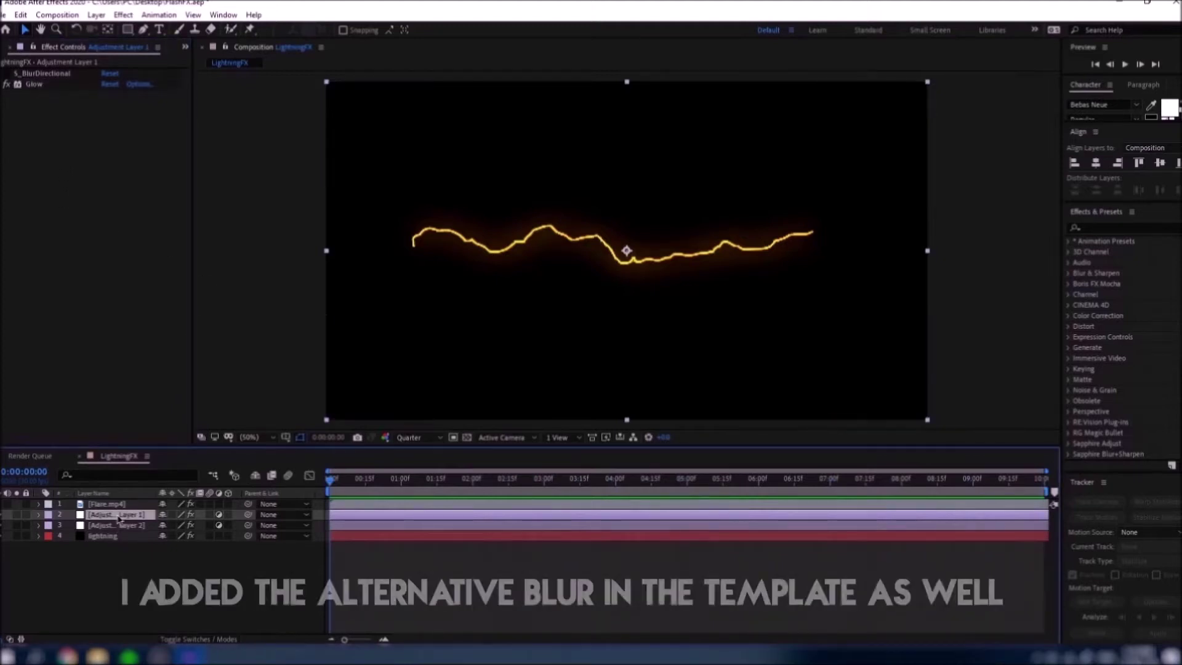
click(1115, 227)
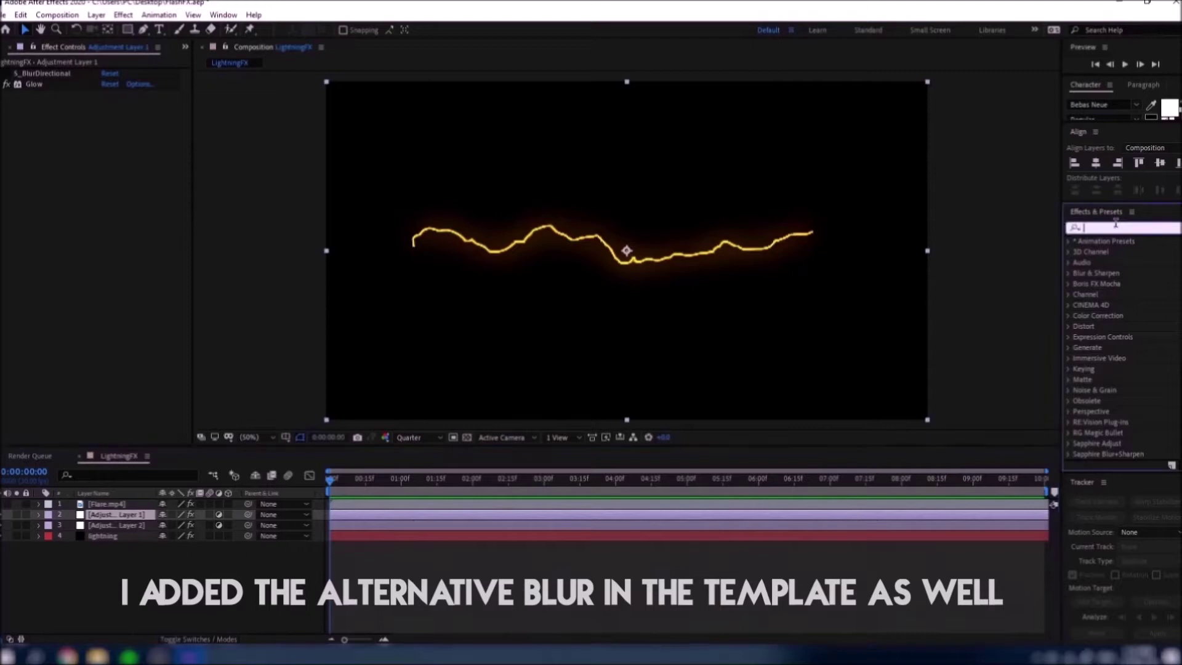
text(directional)
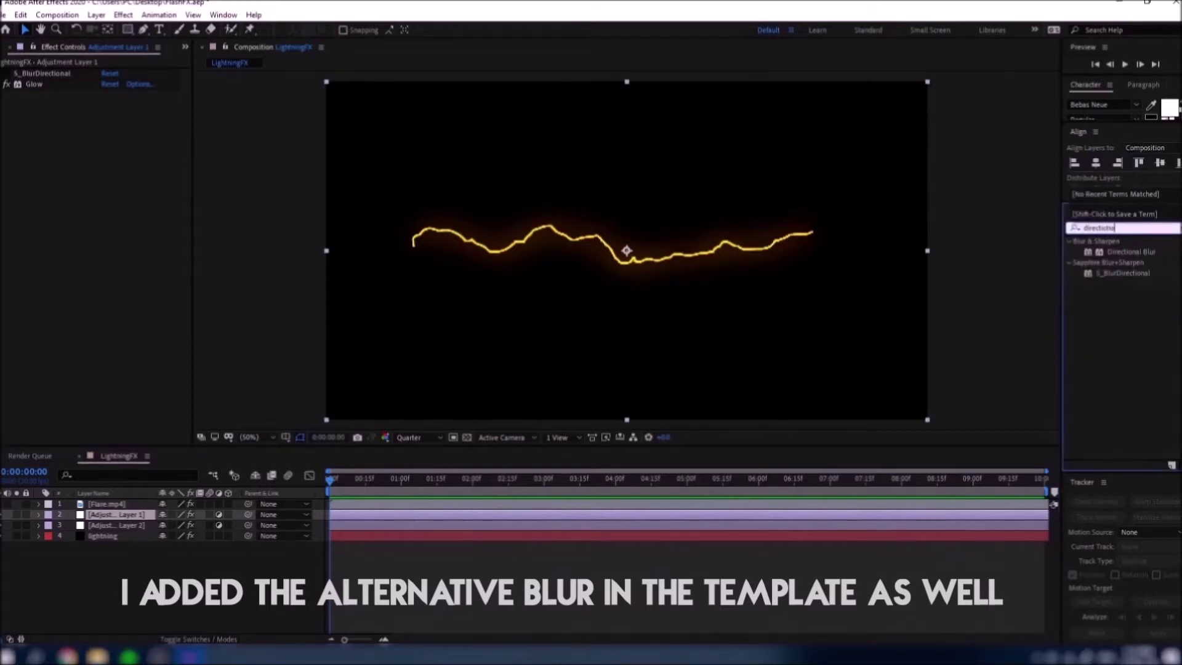
drag(1131, 252, 62, 84)
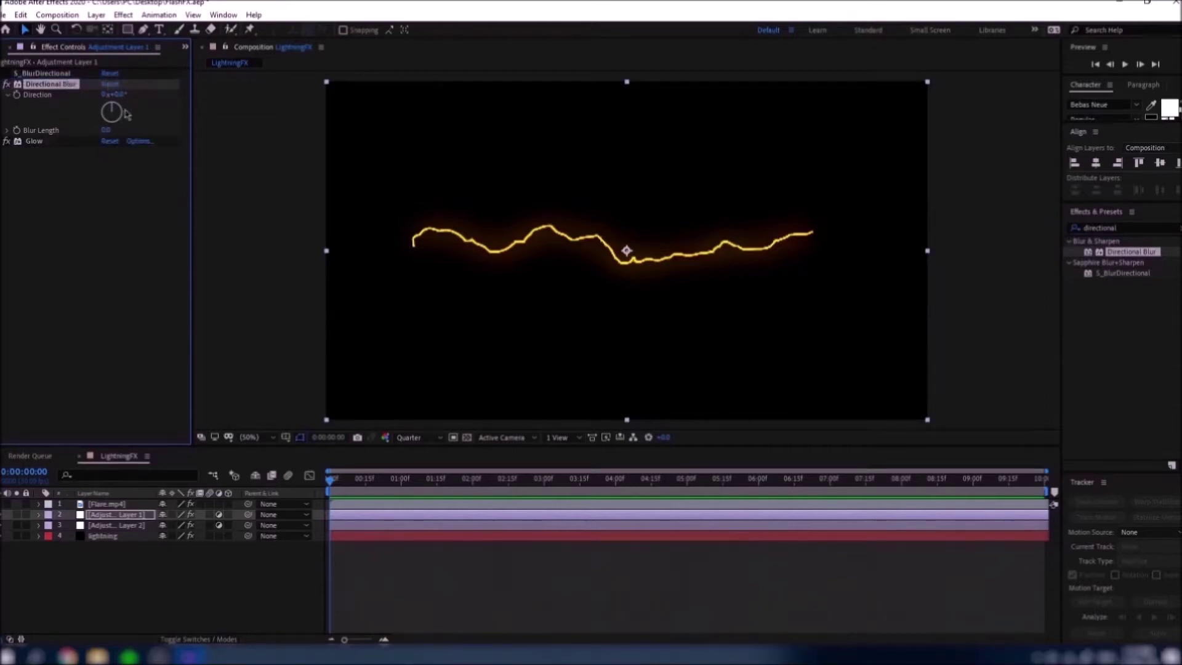
Set the Directional Blur's Direction to 90° and increase its Blur Length.
click(114, 96)
text(90)
key(Return)
drag(104, 130, 247, 132)
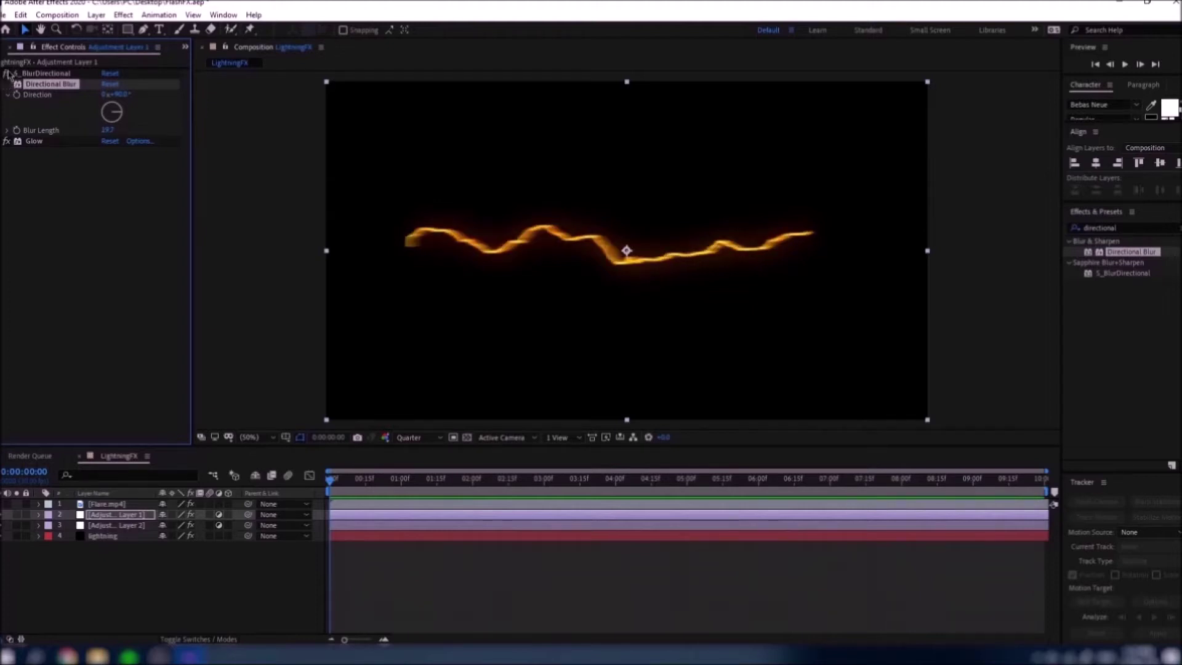
Compare Directional Blur with S_BlurDirectional, then delete Directional Blur and keep S_BlurDirectional enabled.
click(14, 74)
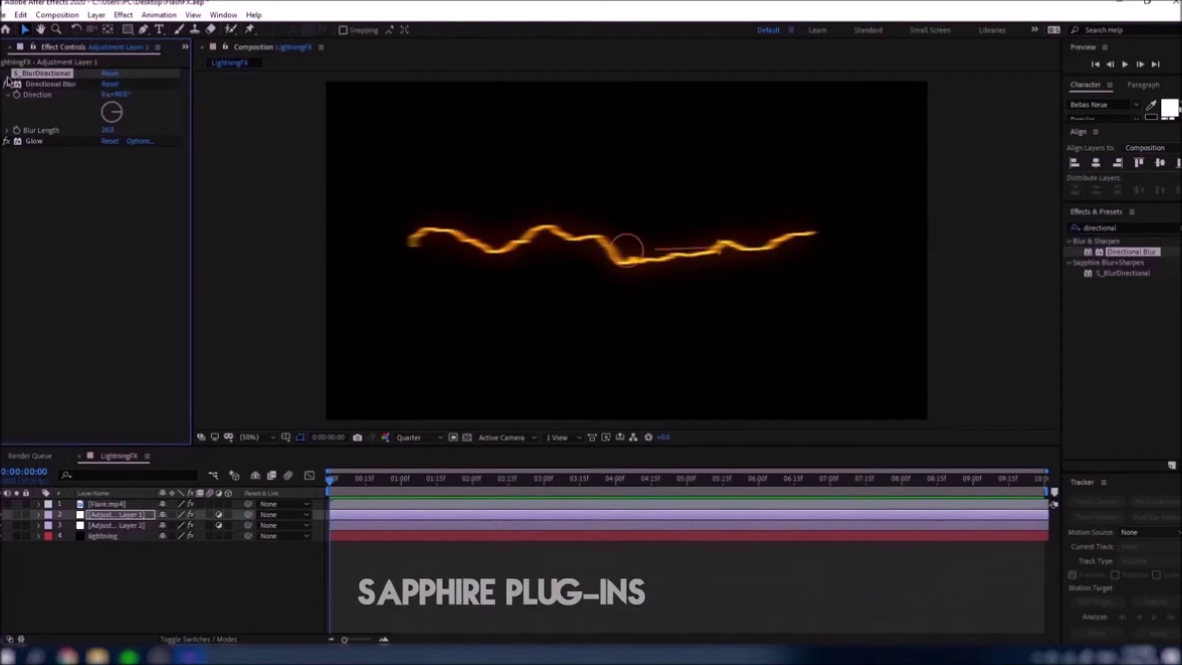
click(26, 85)
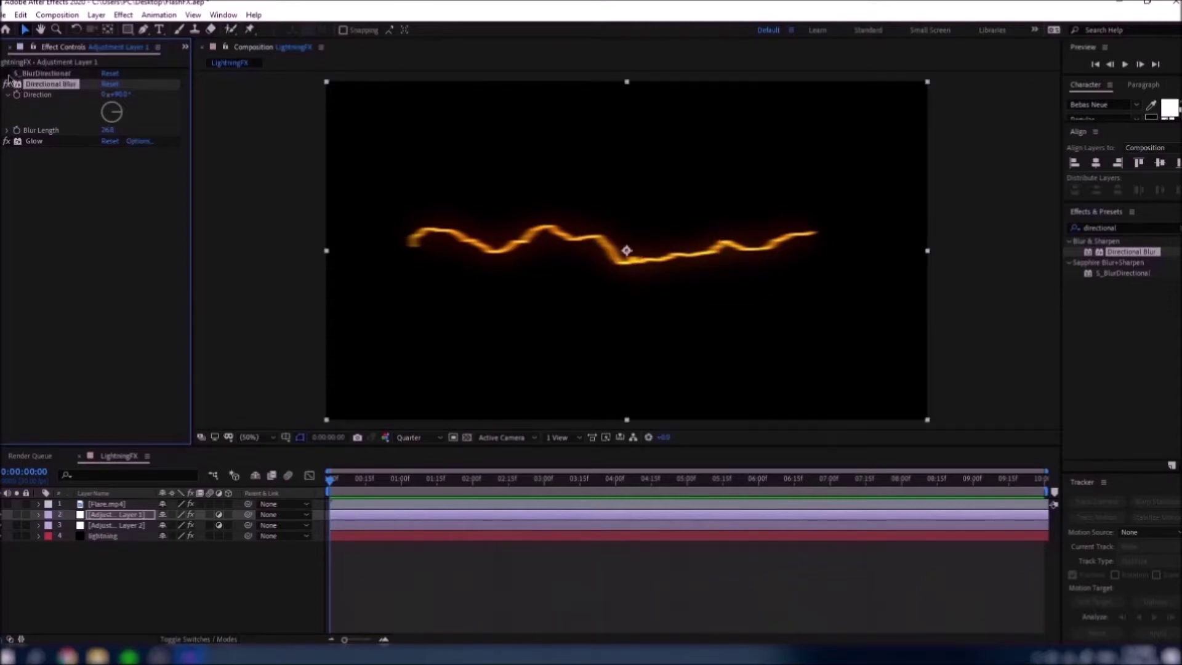
key(Delete)
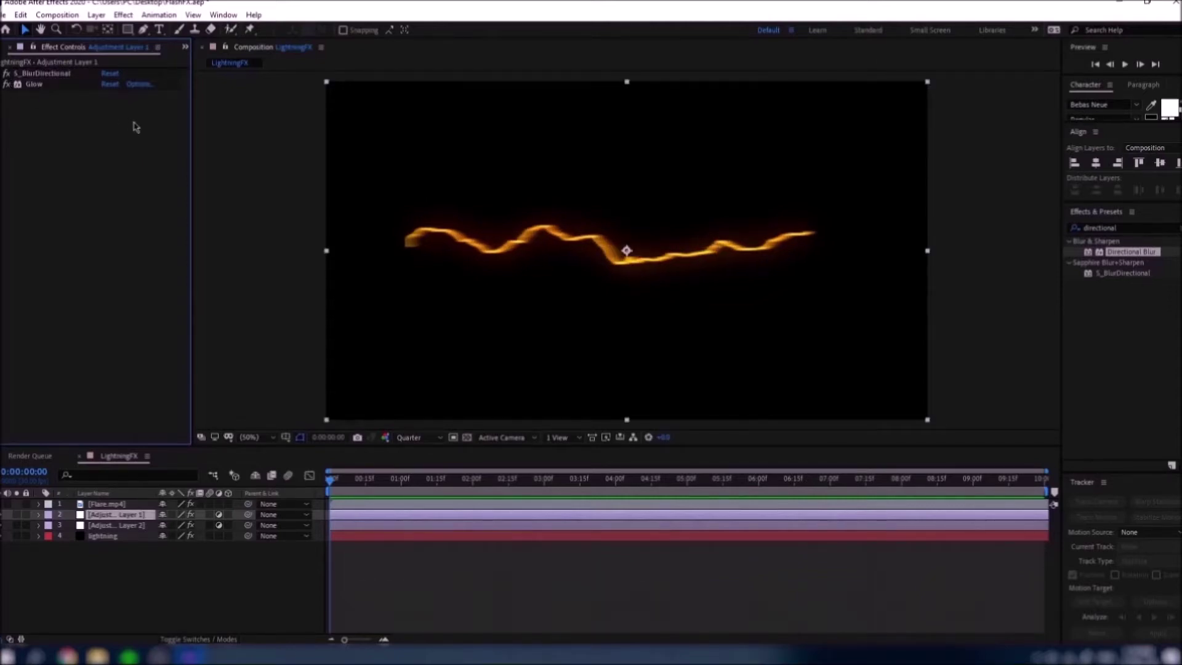
Play and scrub through the Flash slowmotion effect.mp4 footage to examine the lightning trails behind the runner.
key(space)
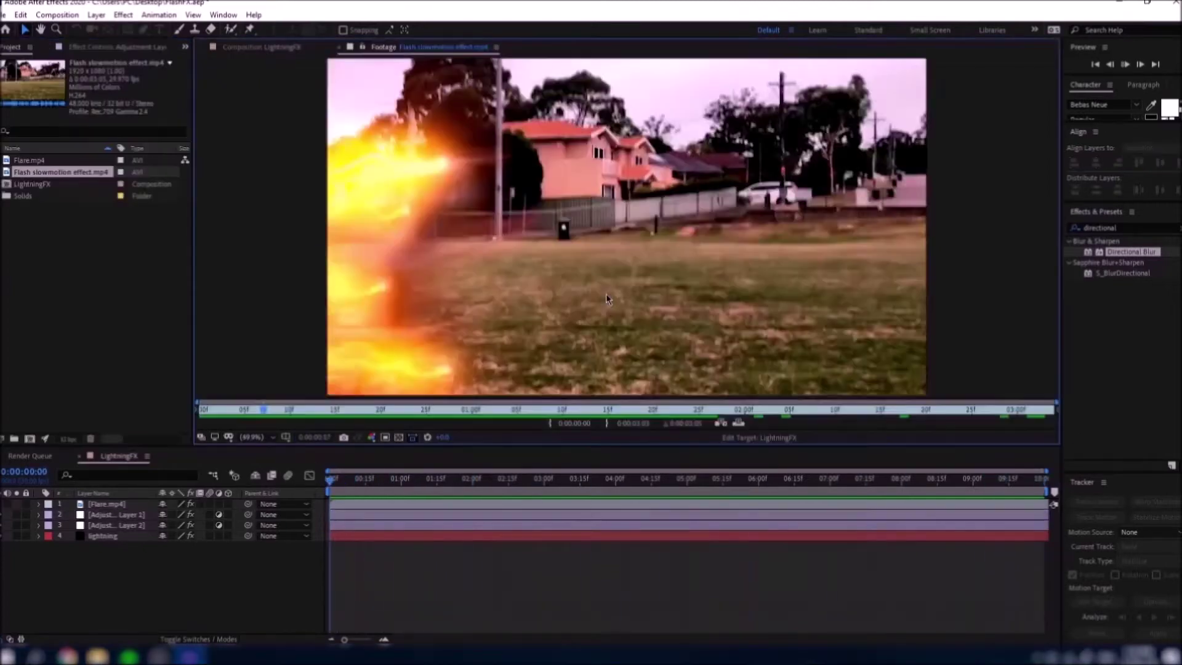
key(space)
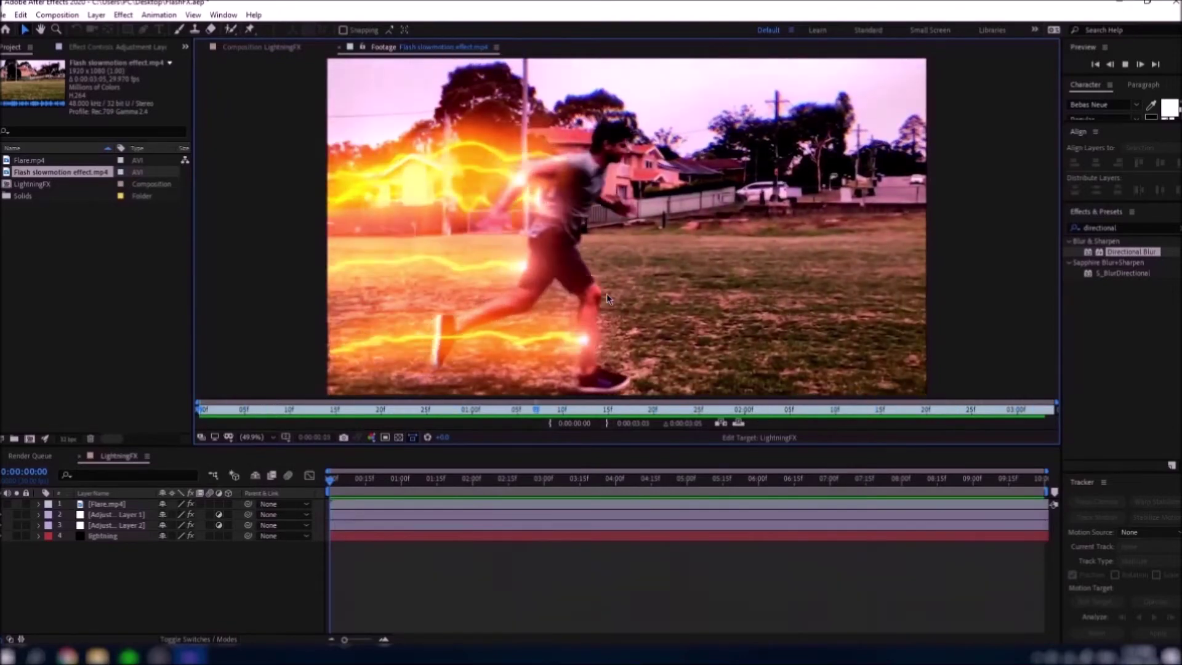
drag(626, 411, 453, 413)
click(454, 411)
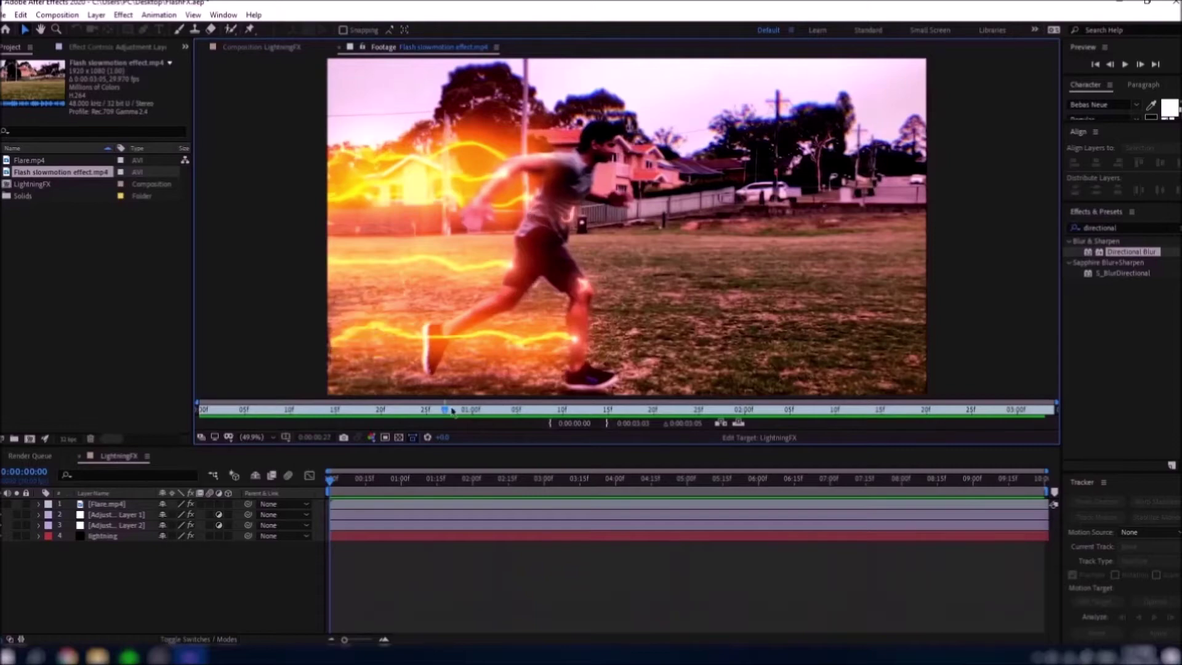
drag(217, 414, 187, 413)
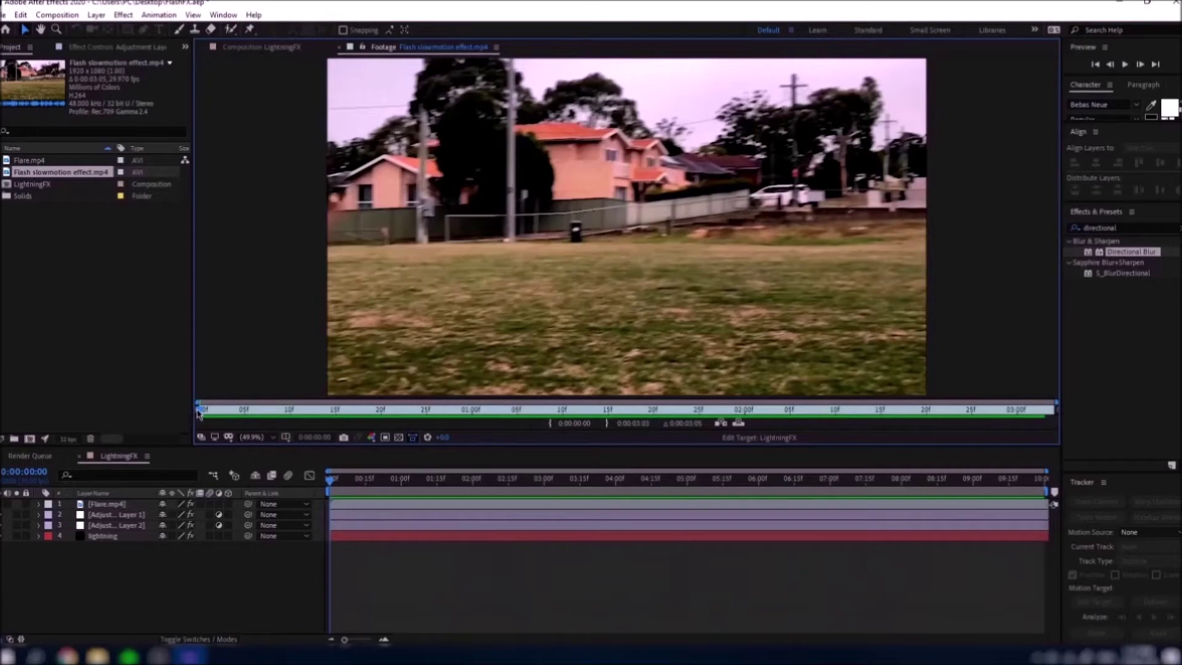
drag(203, 412, 980, 449)
mouse_move(337, 411)
mouse_down()
mouse_move(286, 411)
mouse_move(325, 410)
mouse_up()
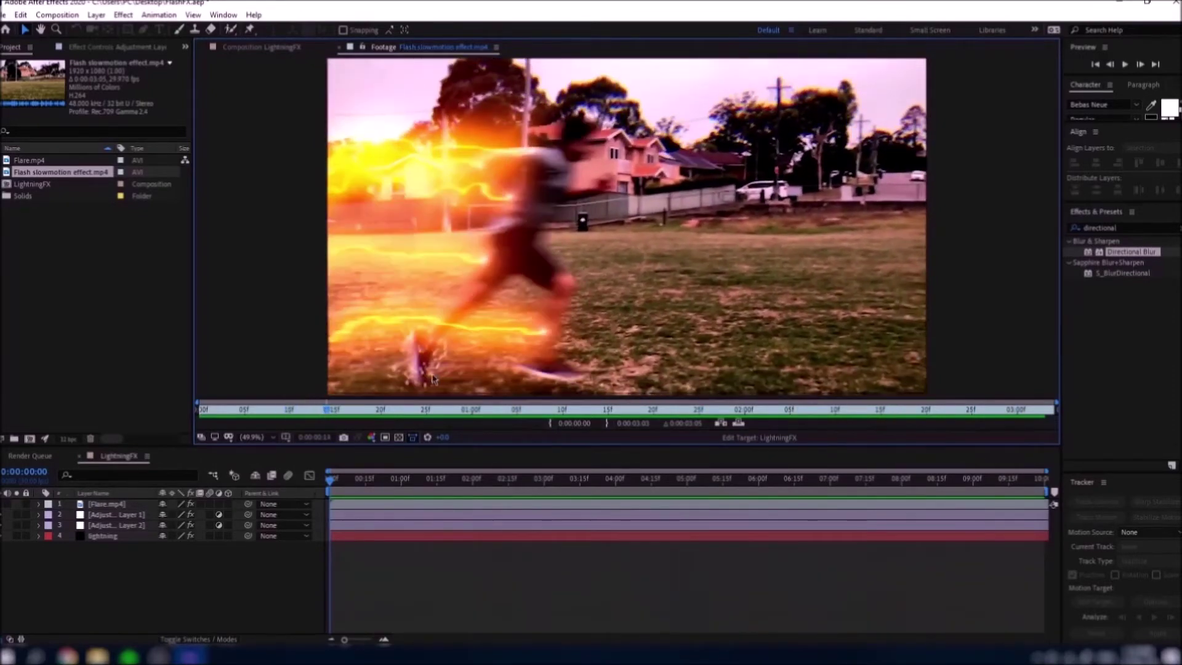
Create a 1920 × 1080, 30 fps composition lasting 10 seconds and add slomo.mp4 to its timeline.
key(space)
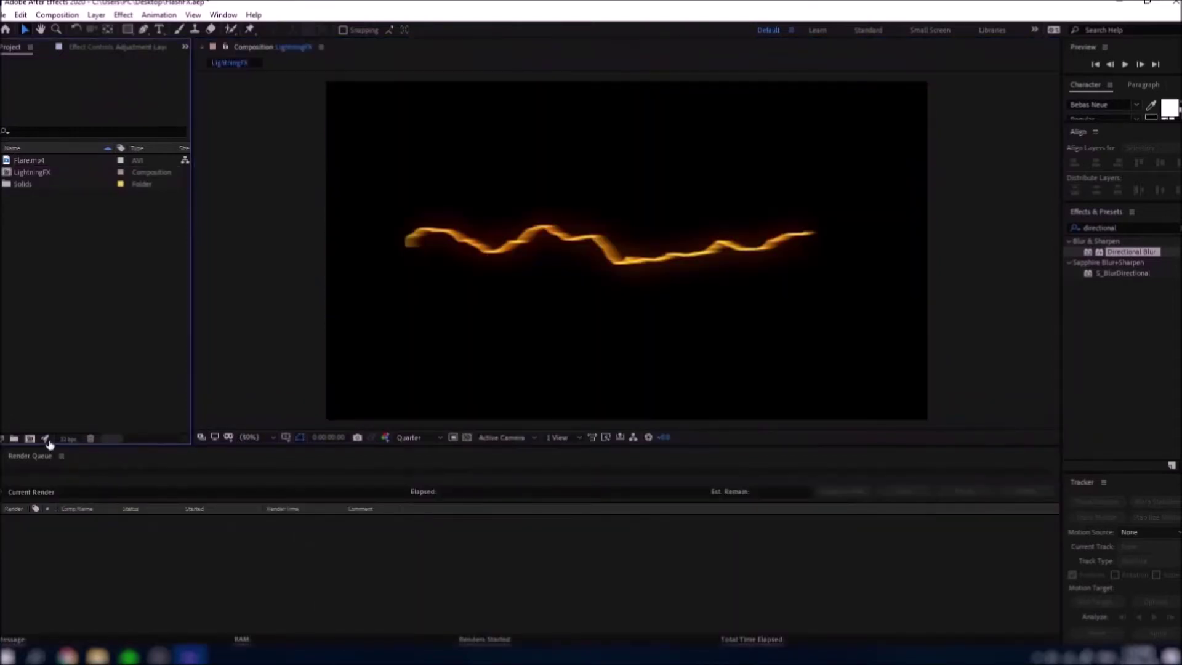
click(34, 439)
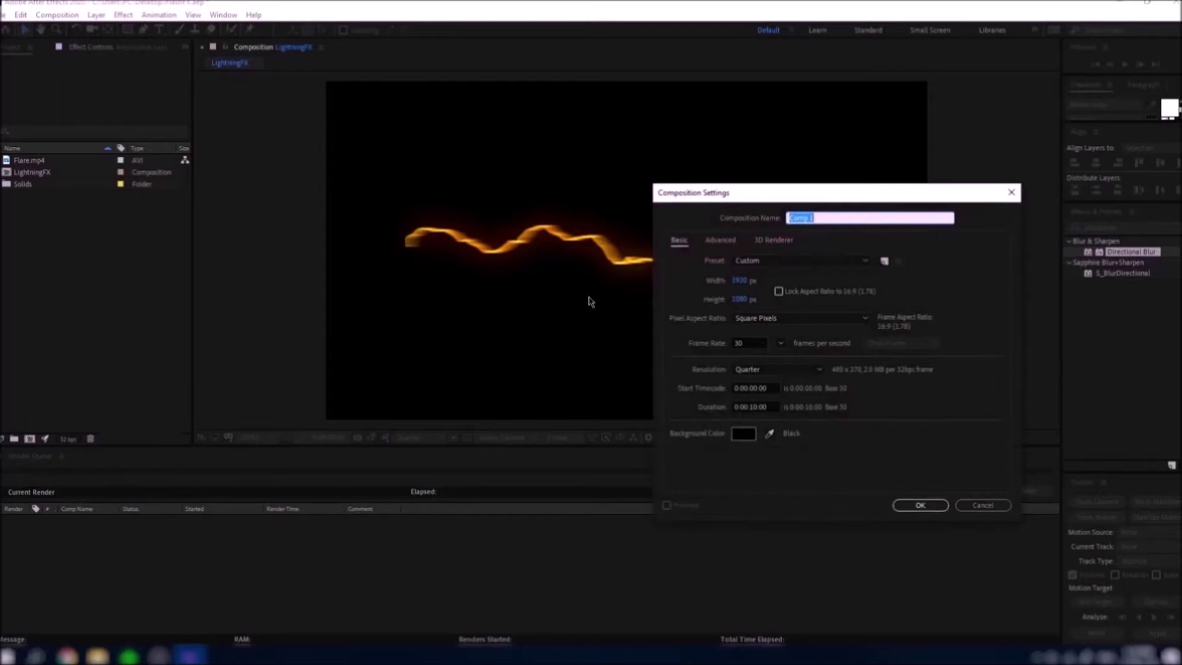
click(755, 407)
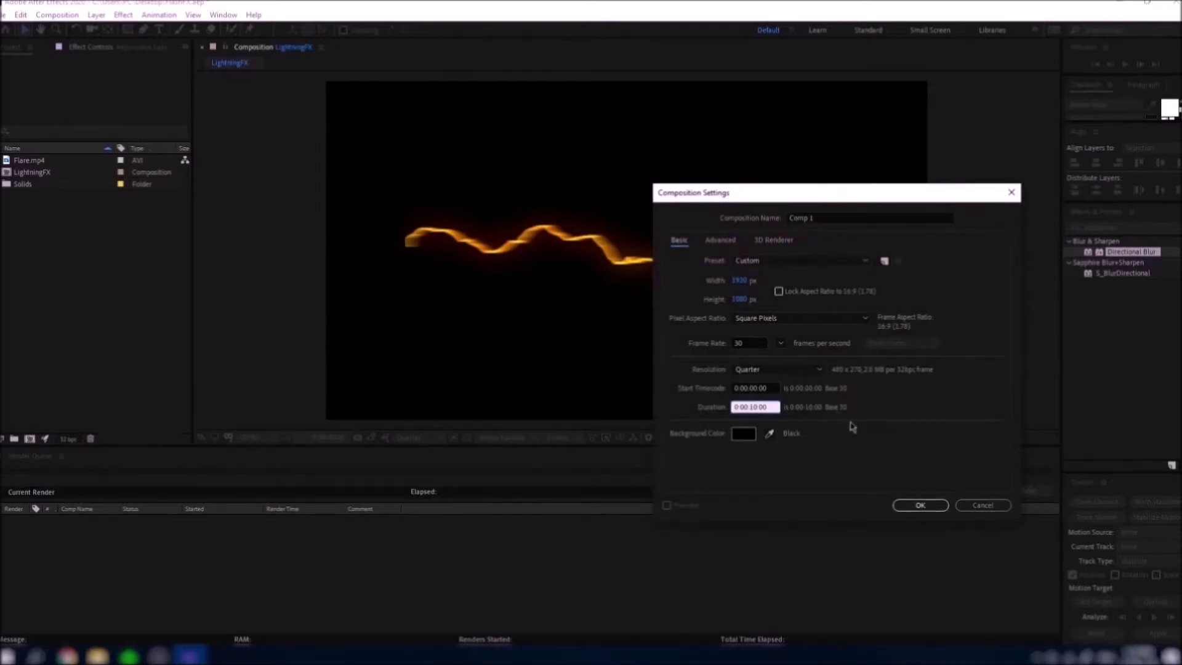
click(917, 505)
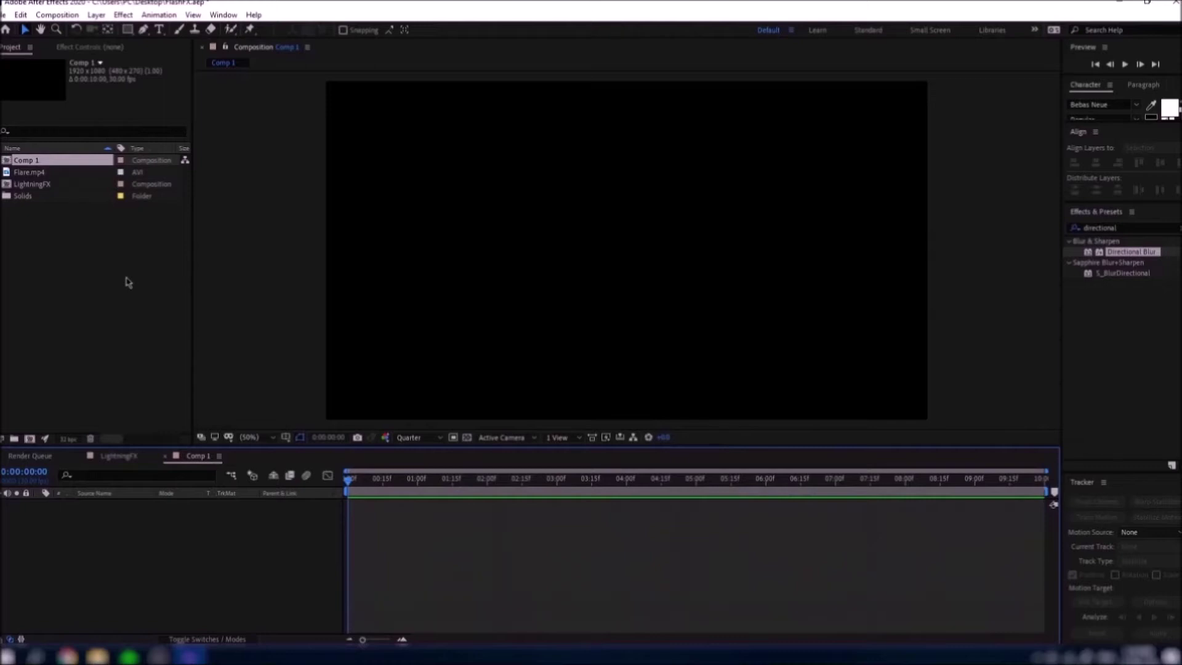
drag(32, 195, 145, 561)
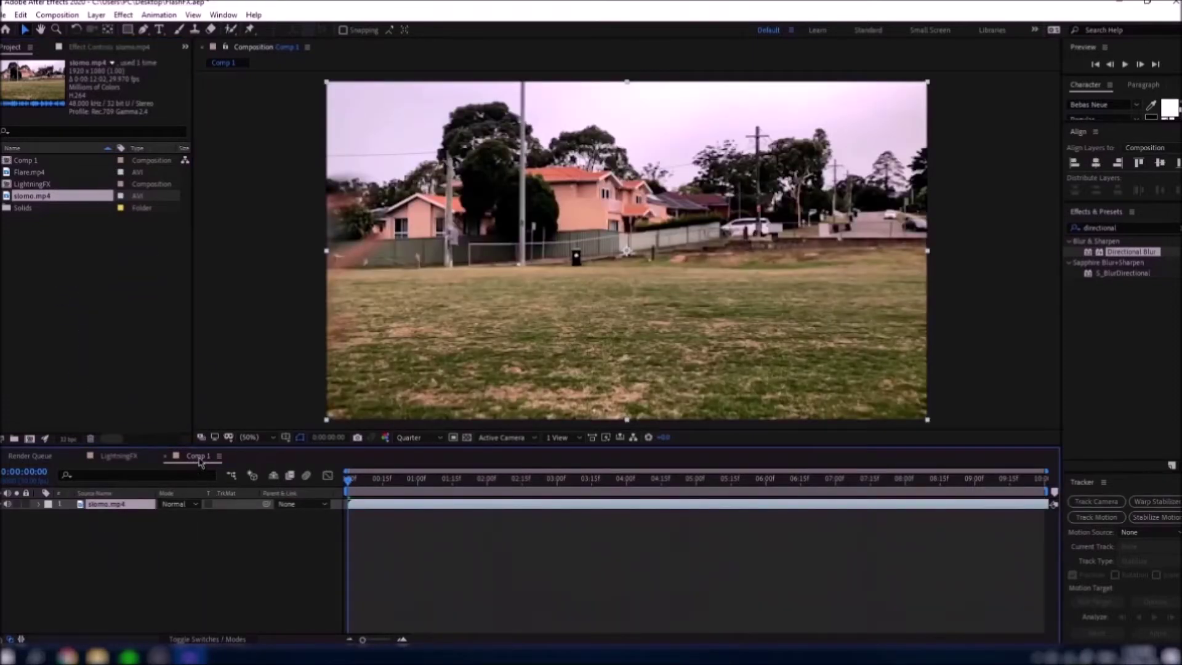
Preview slomo.mp4, end the work area at 0:00:02:19 and trim Comp 1 to the work area.
mouse_move(357, 483)
mouse_down()
mouse_move(528, 484)
mouse_move(348, 484)
mouse_up()
key(space)
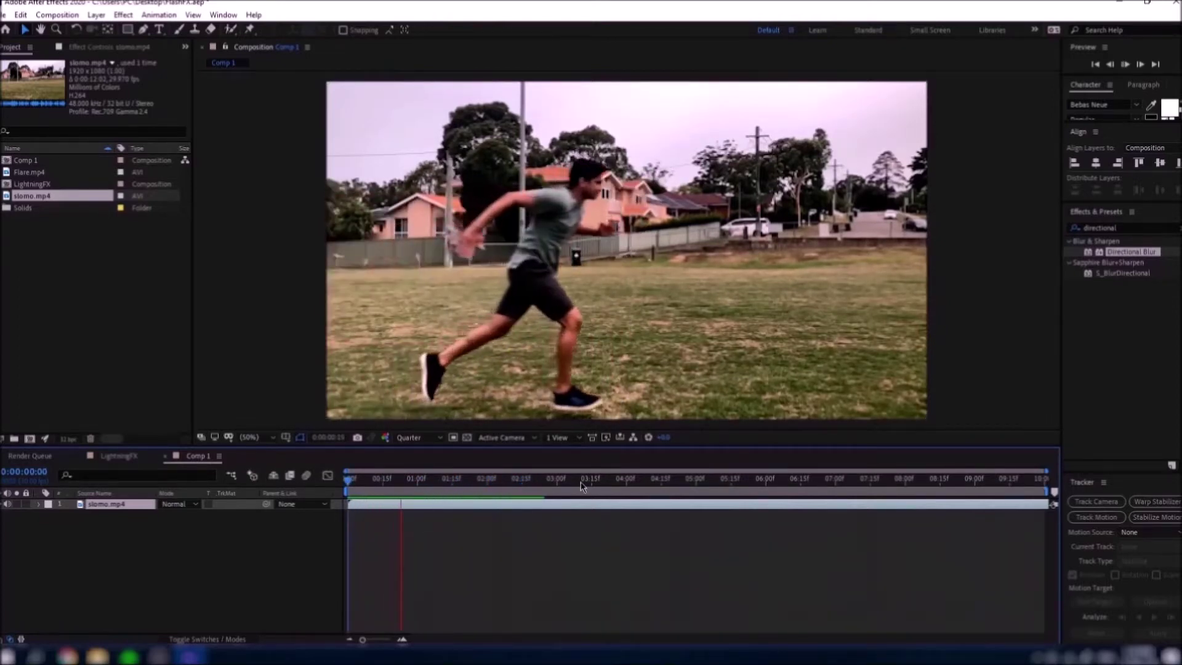
click(536, 484)
drag(536, 486, 533, 487)
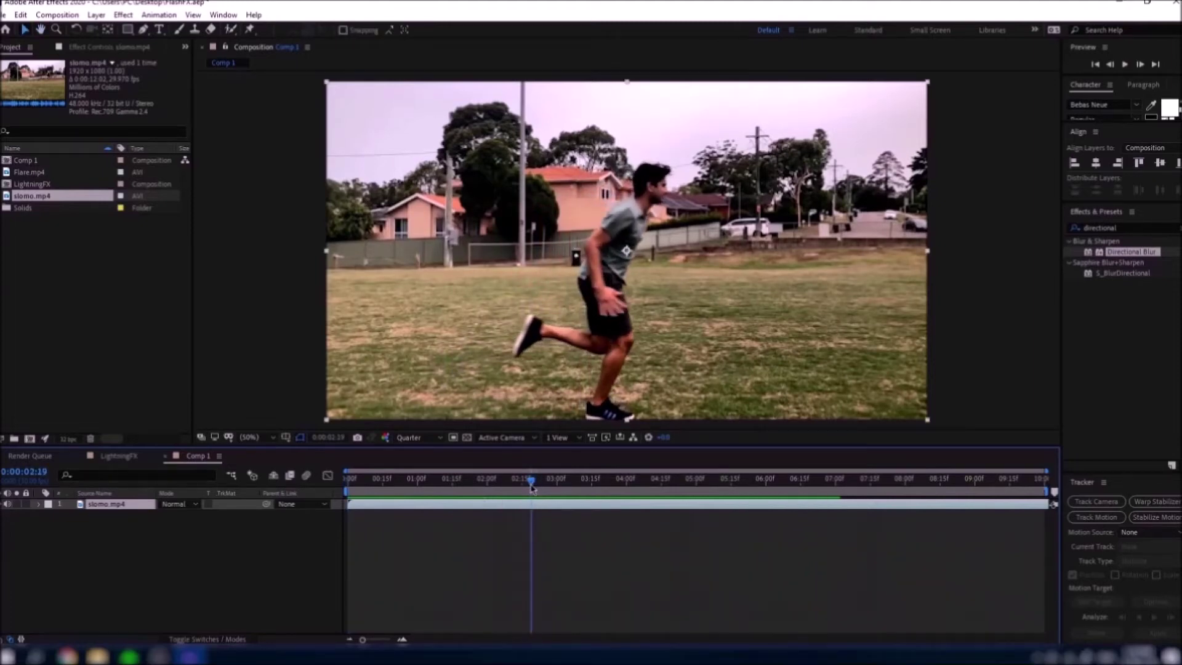
key(n)
right_click(517, 490)
click(550, 525)
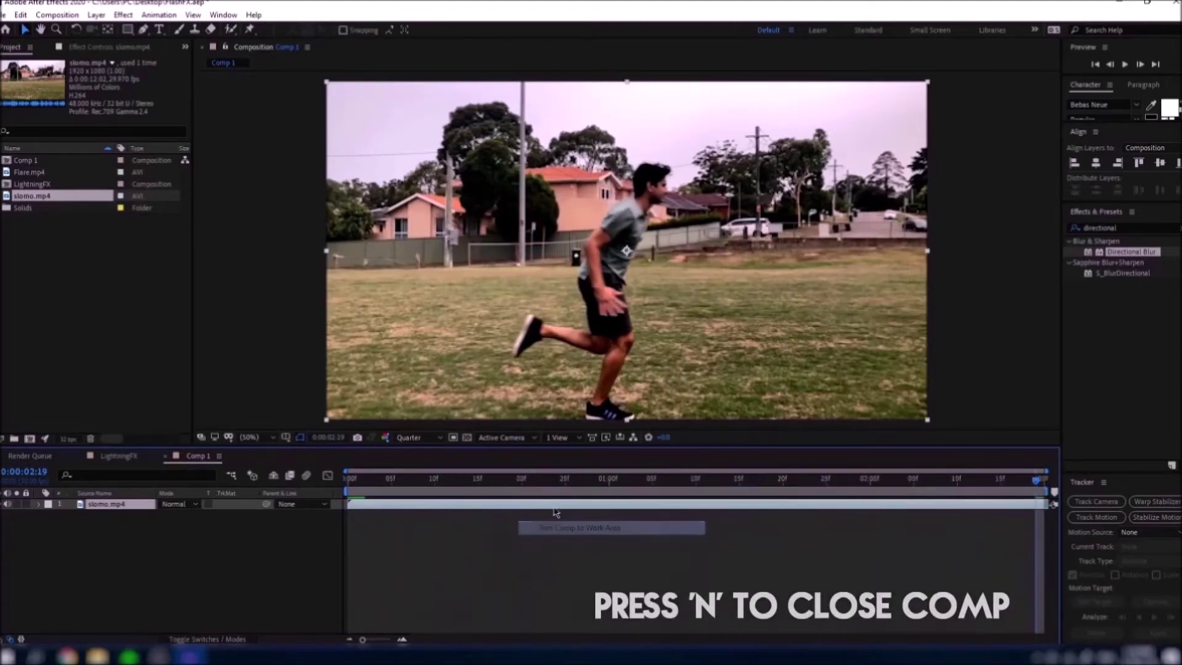
Play and scrub through the trimmed Comp 1 to check the runner's movement.
key(space)
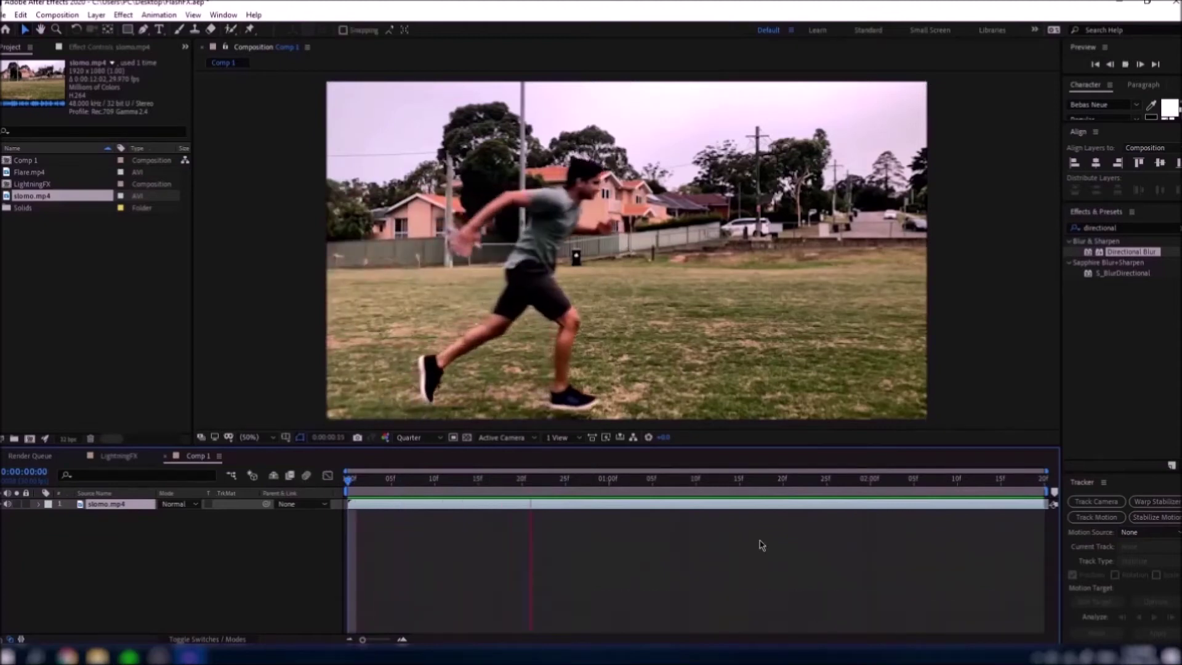
click(366, 216)
drag(408, 477, 712, 468)
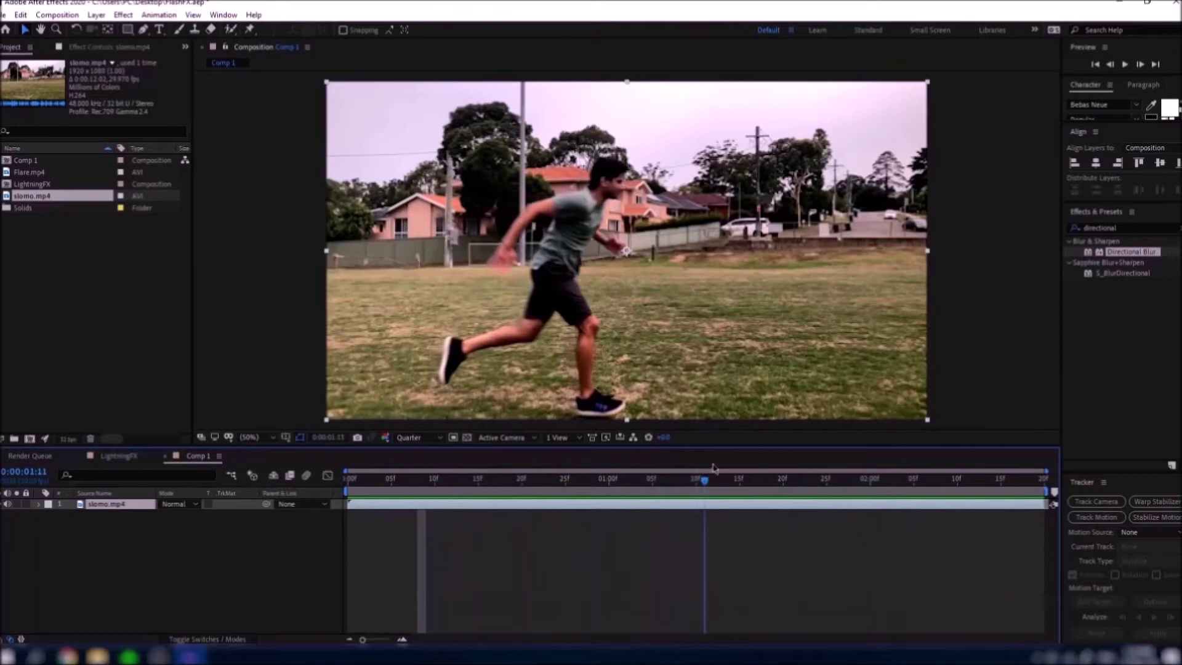
key(space)
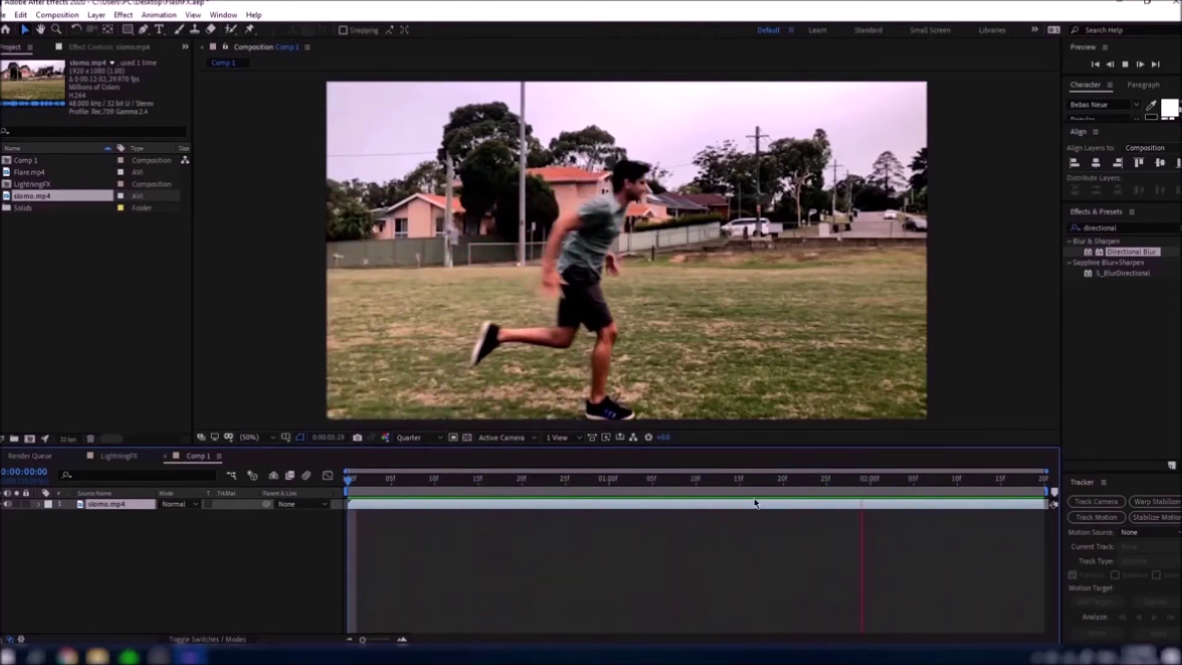
key(space)
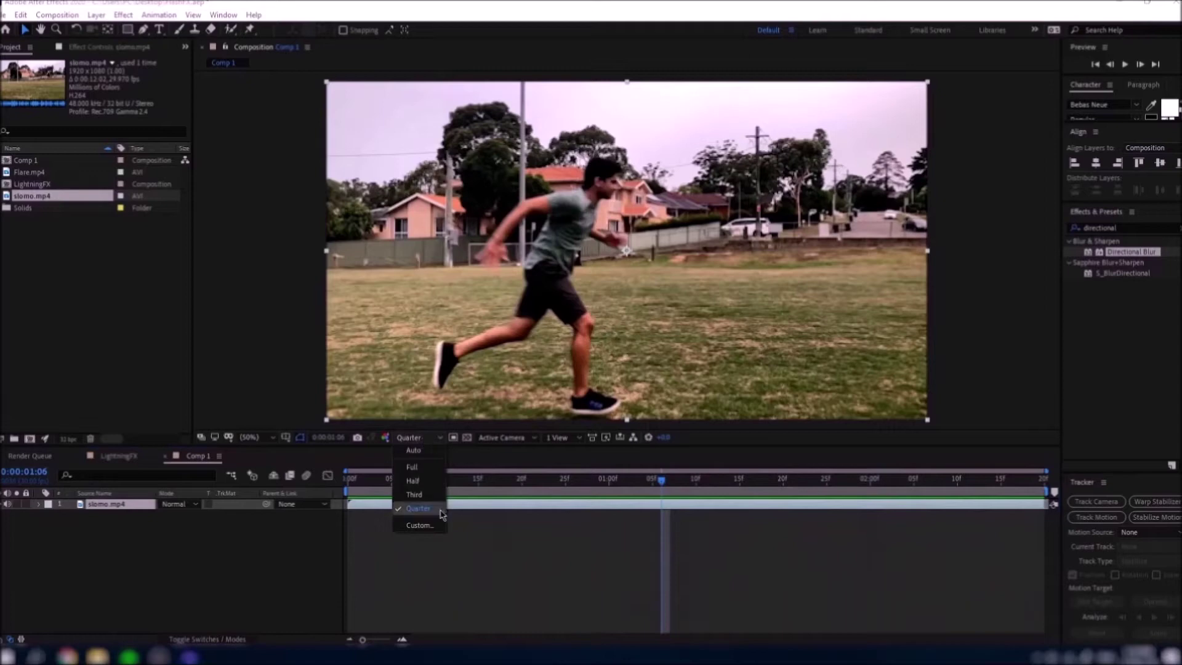
Try Full preview resolution while scrubbing Comp 1, return it to Quarter and replay the clip.
click(412, 466)
drag(506, 486, 357, 471)
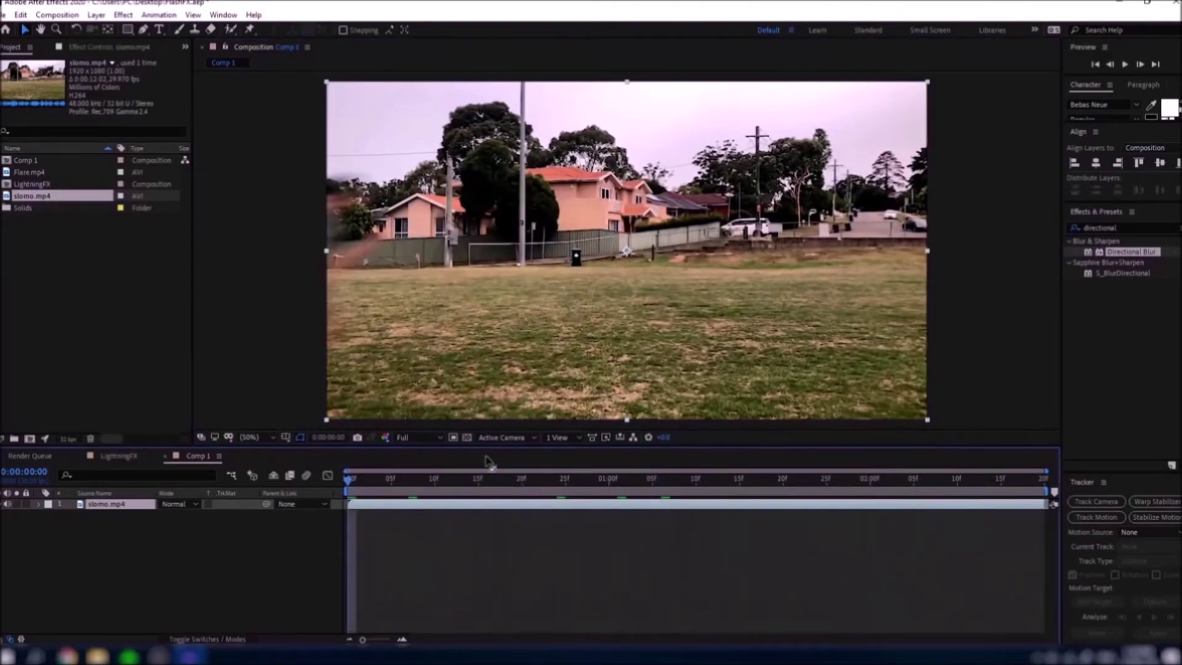
click(413, 437)
click(426, 516)
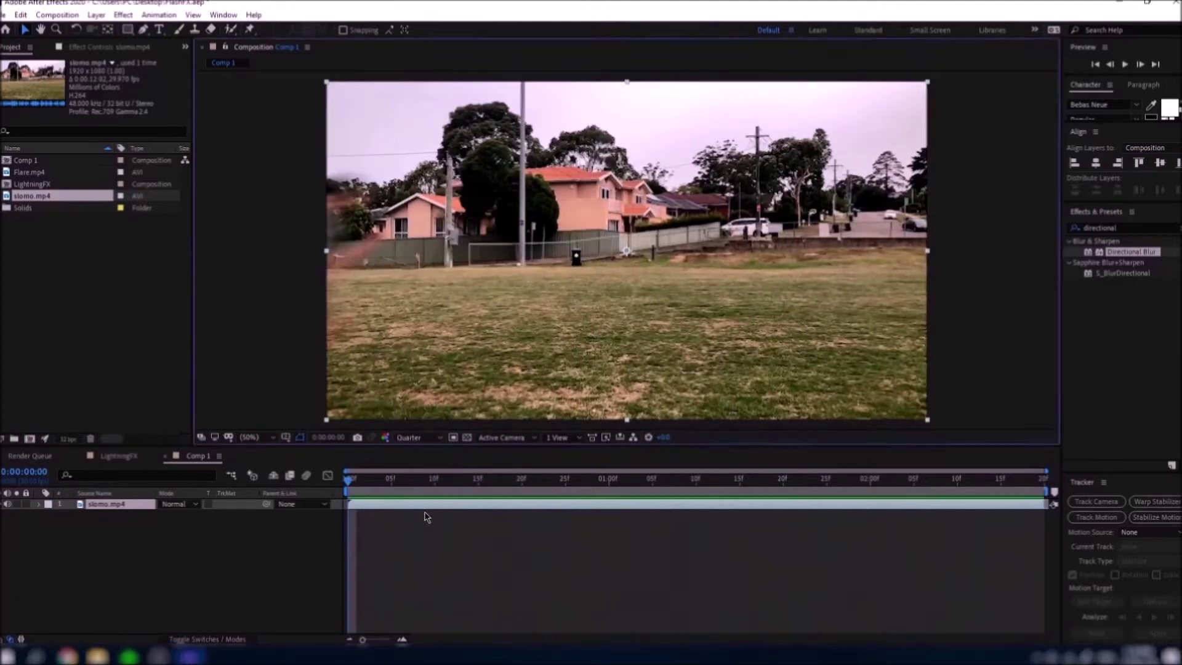
key(space)
click(603, 487)
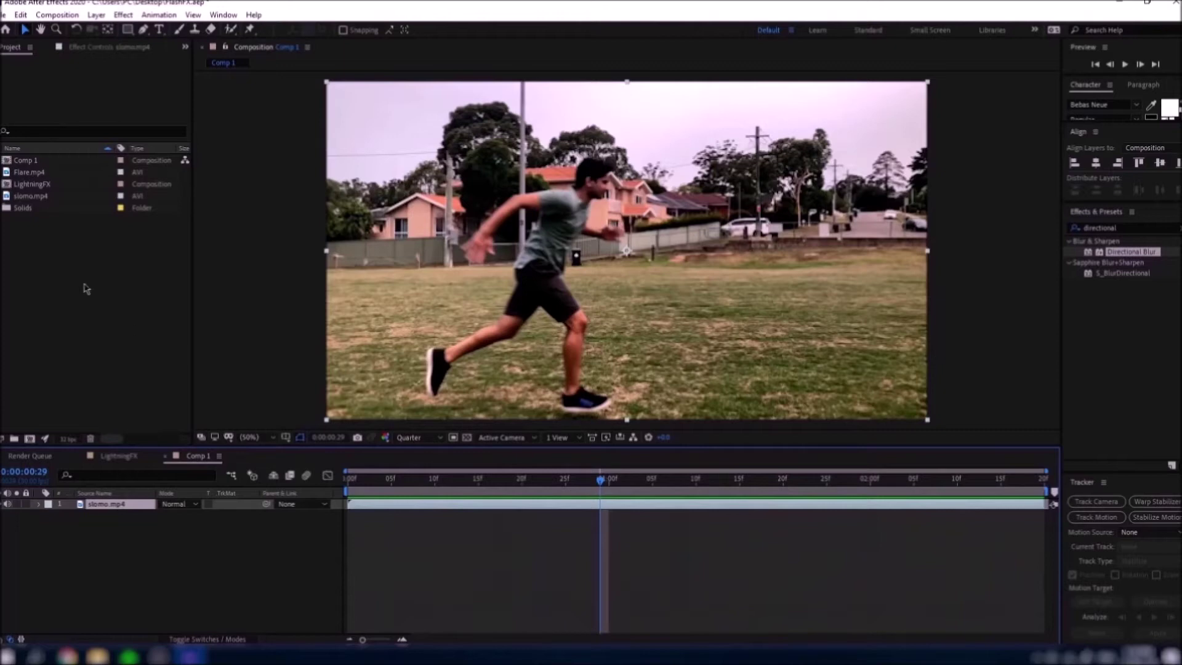
Place LightningFX above slomo.mp4 in Comp 1, set its blending mode to Add and preview the composite.
drag(33, 186, 92, 506)
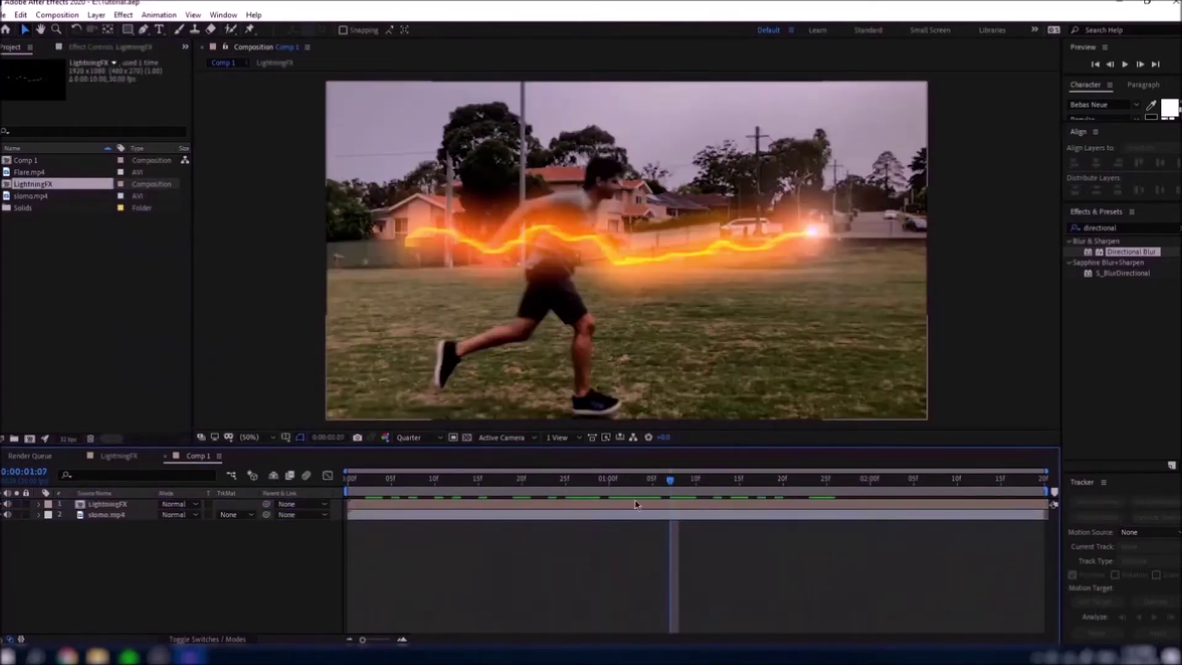
click(627, 490)
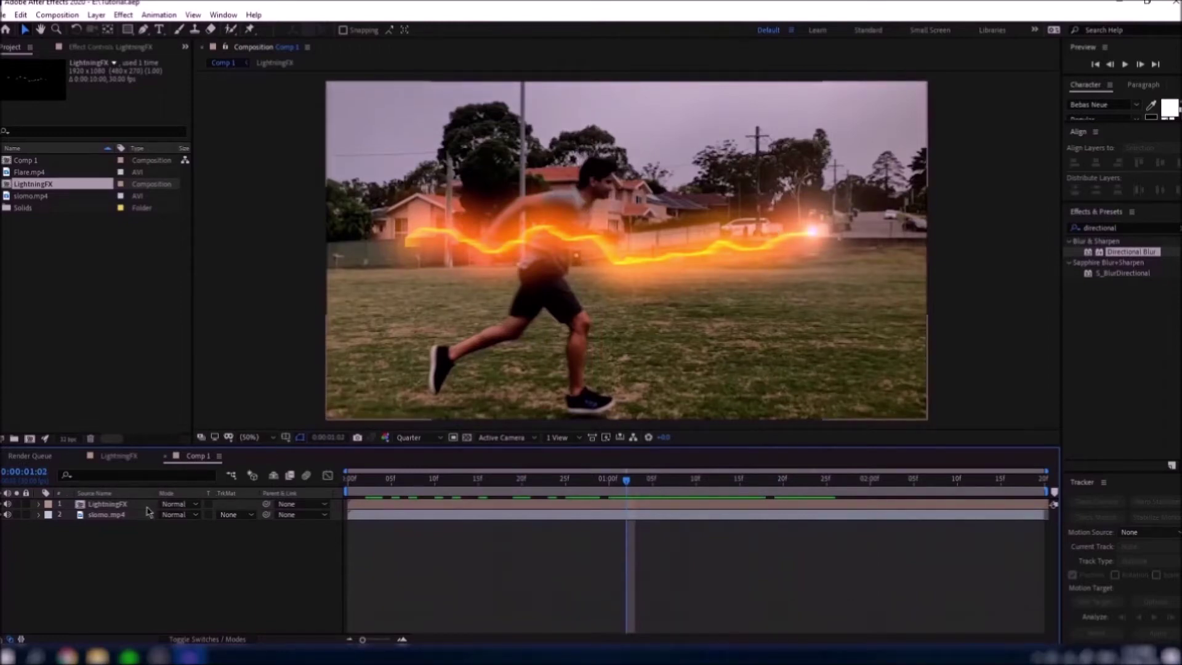
click(108, 504)
click(179, 506)
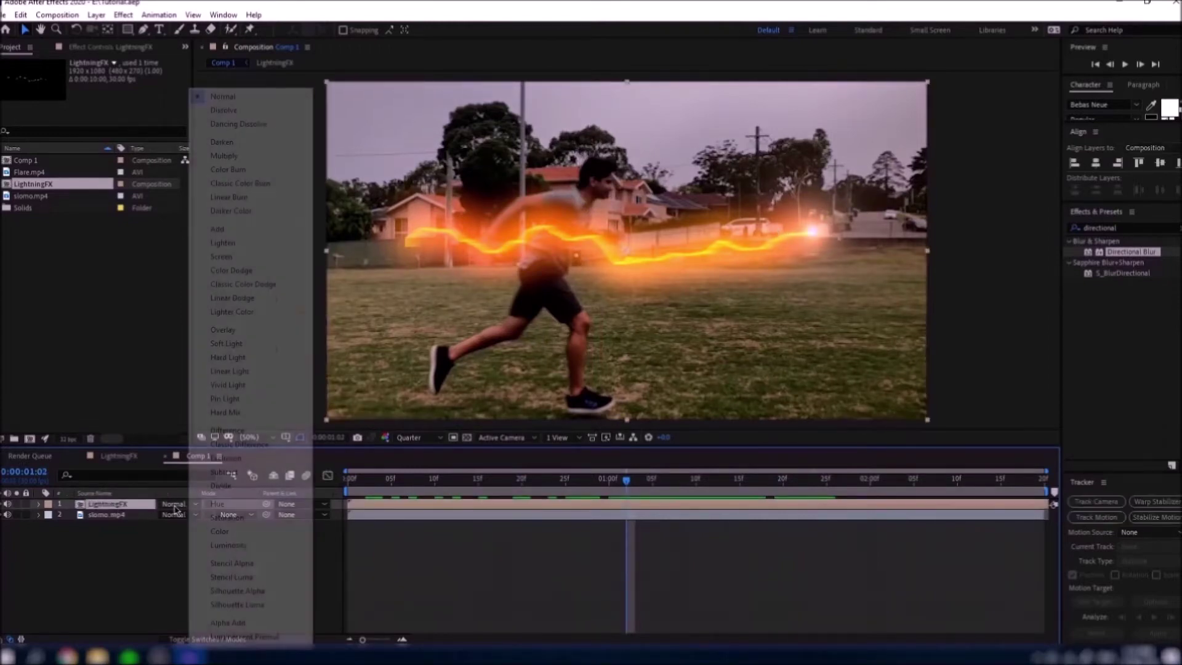
click(226, 233)
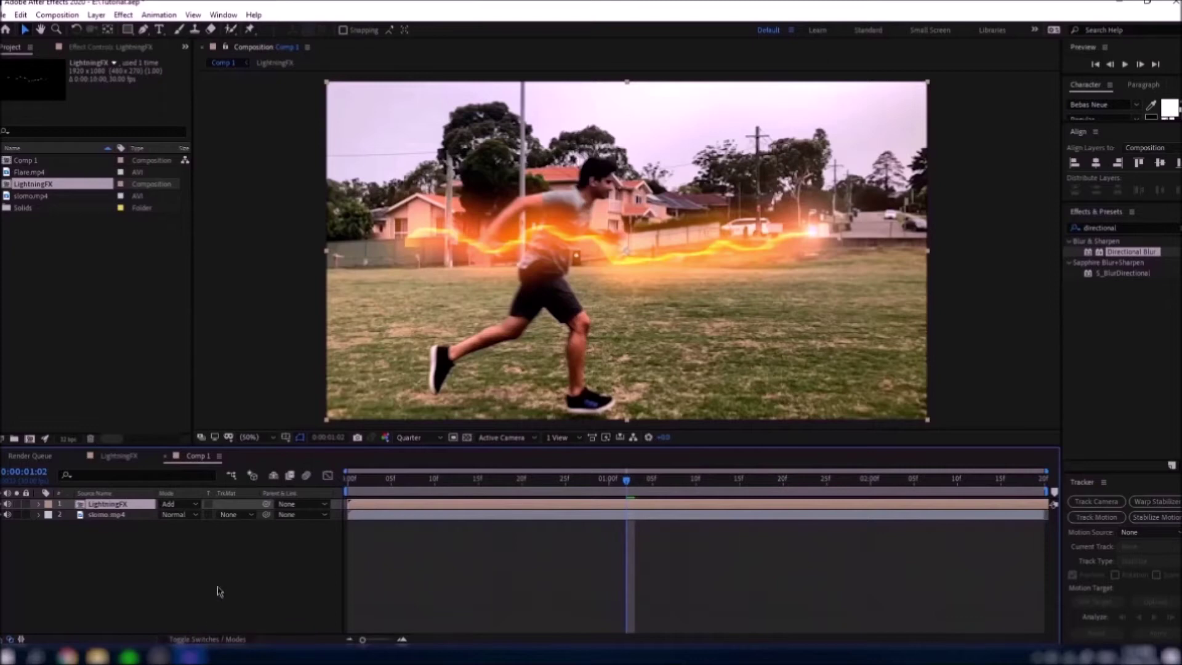
key(space)
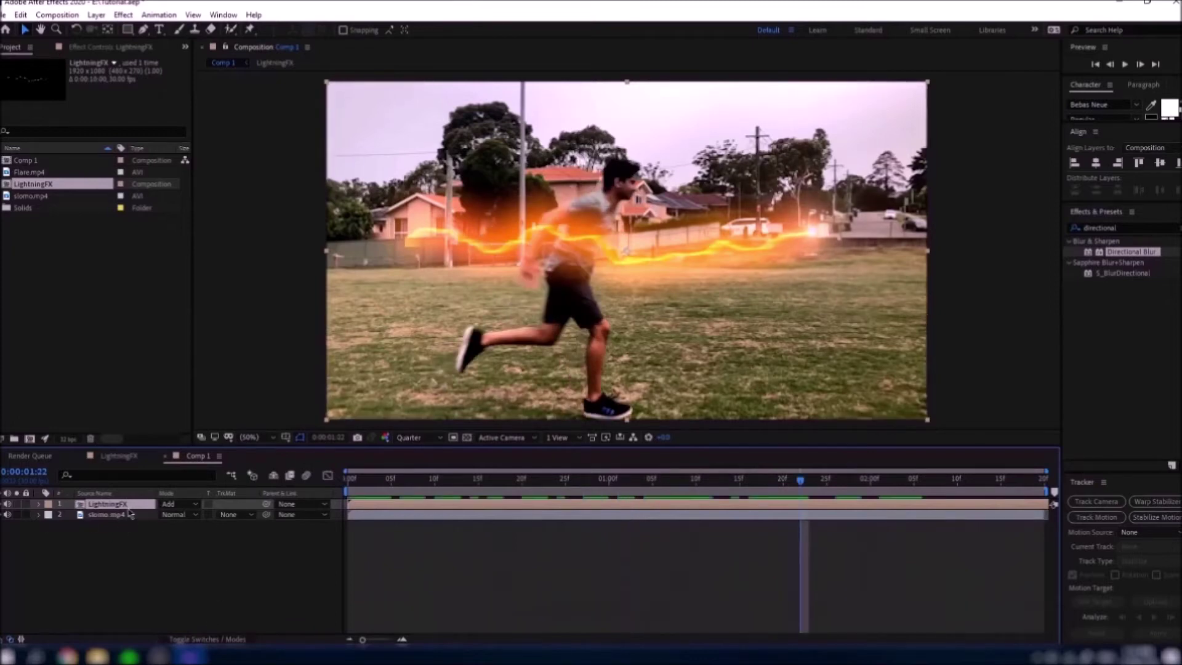
Try moving the LightningFX layer in Comp 1 so the lightning's flare end sits on the runner's shoulder, and preview it.
double_click(129, 510)
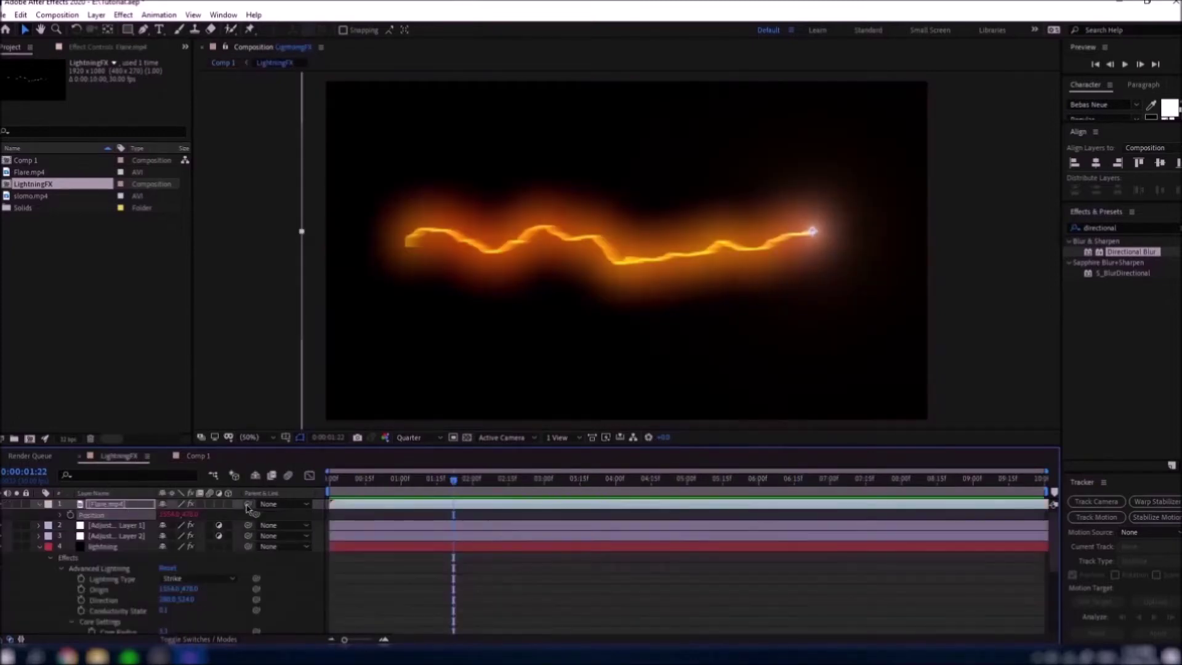
scroll(240, 508, down, 3)
click(197, 457)
drag(802, 479, 302, 489)
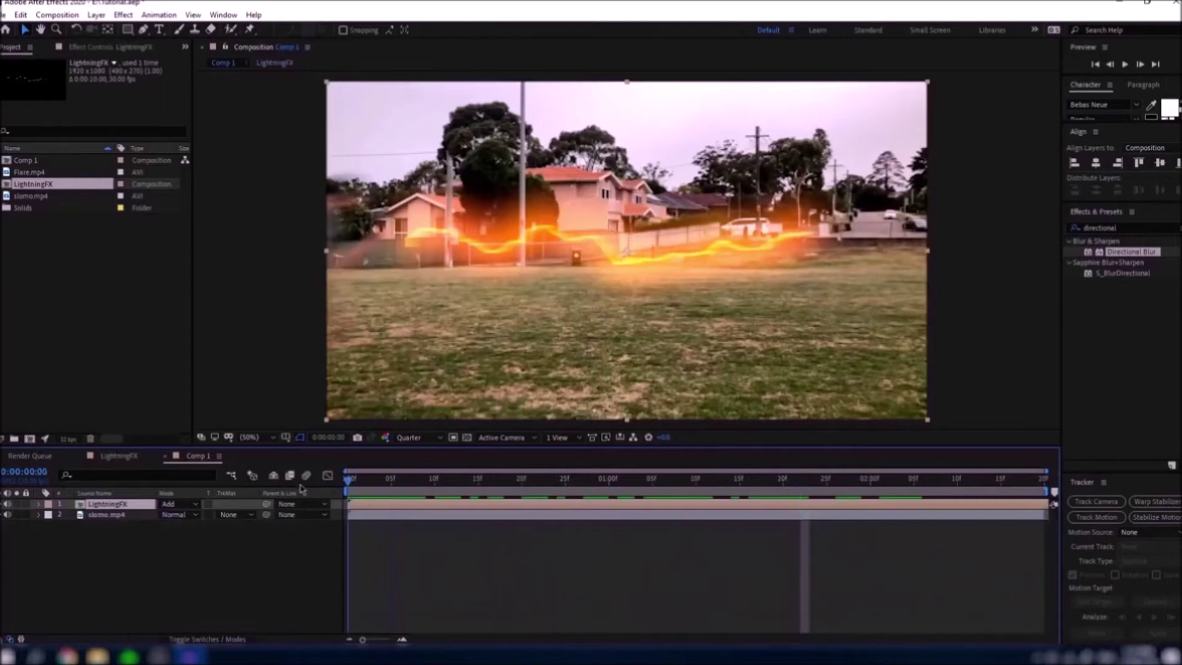
key(space)
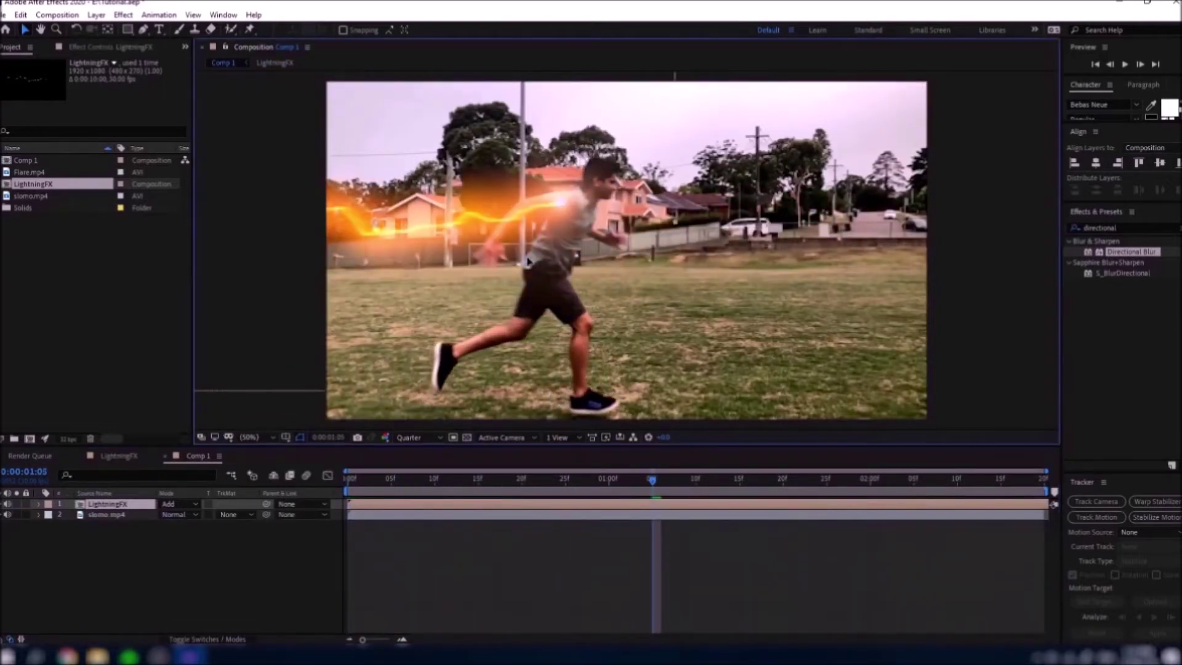
drag(528, 261, 530, 253)
key(space)
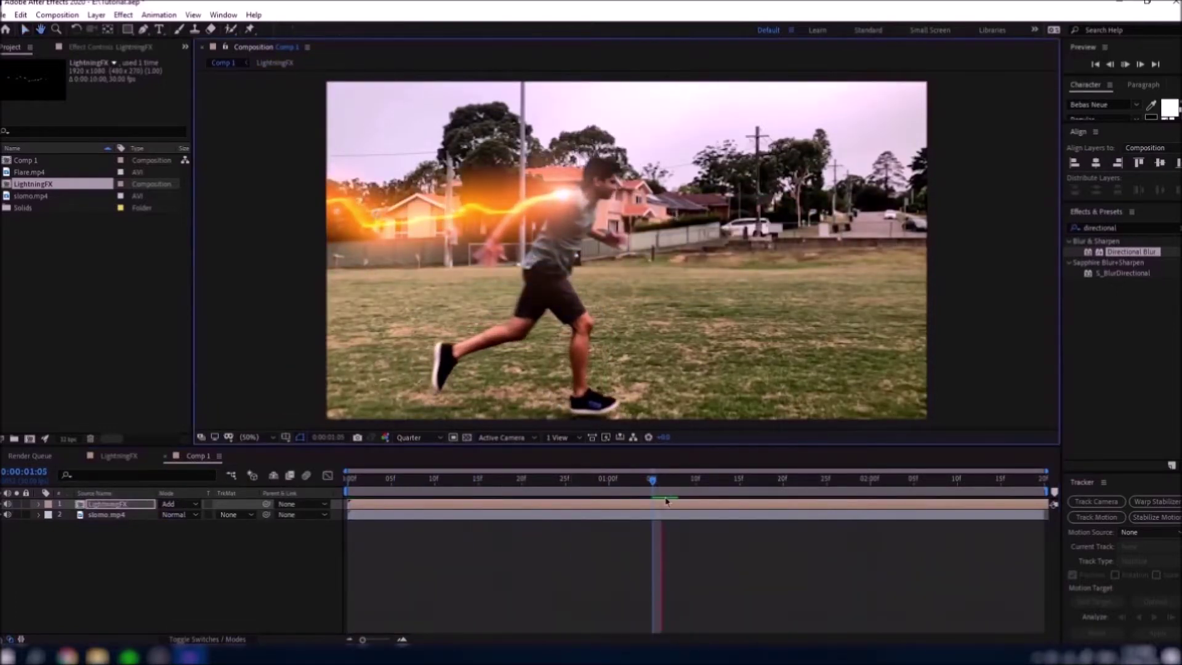
drag(843, 482, 551, 493)
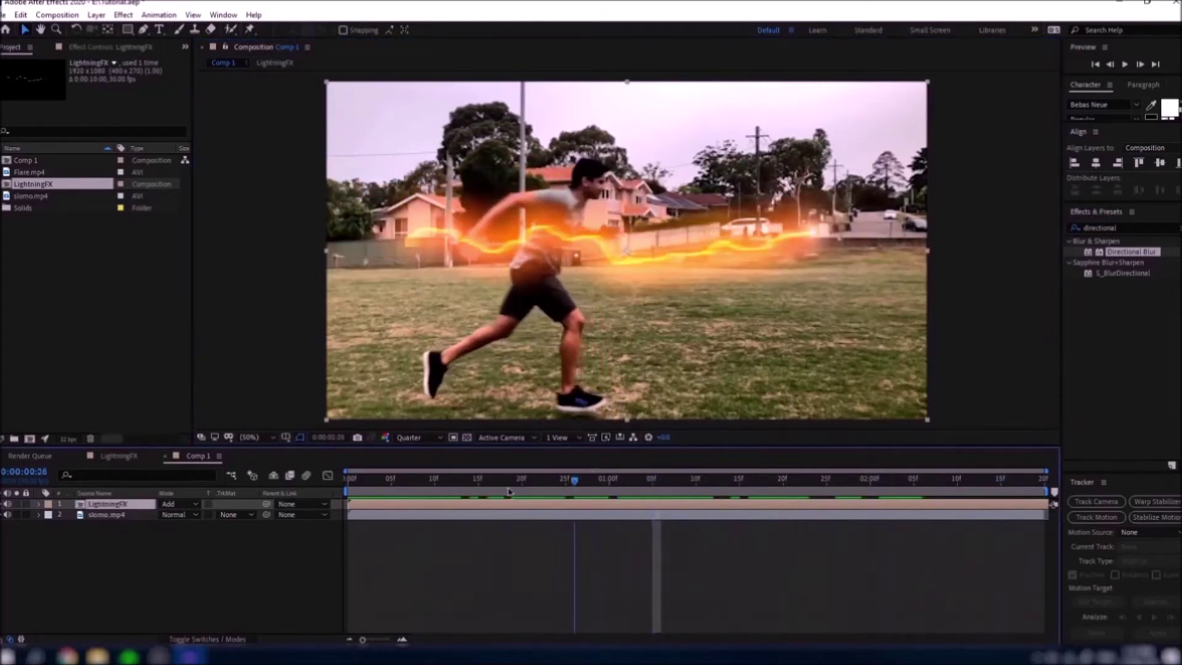
Open the LightningFX composition and add slomo.mp4 as its lowest layer, starting at 0:00:00:00.
key(Home)
click(136, 459)
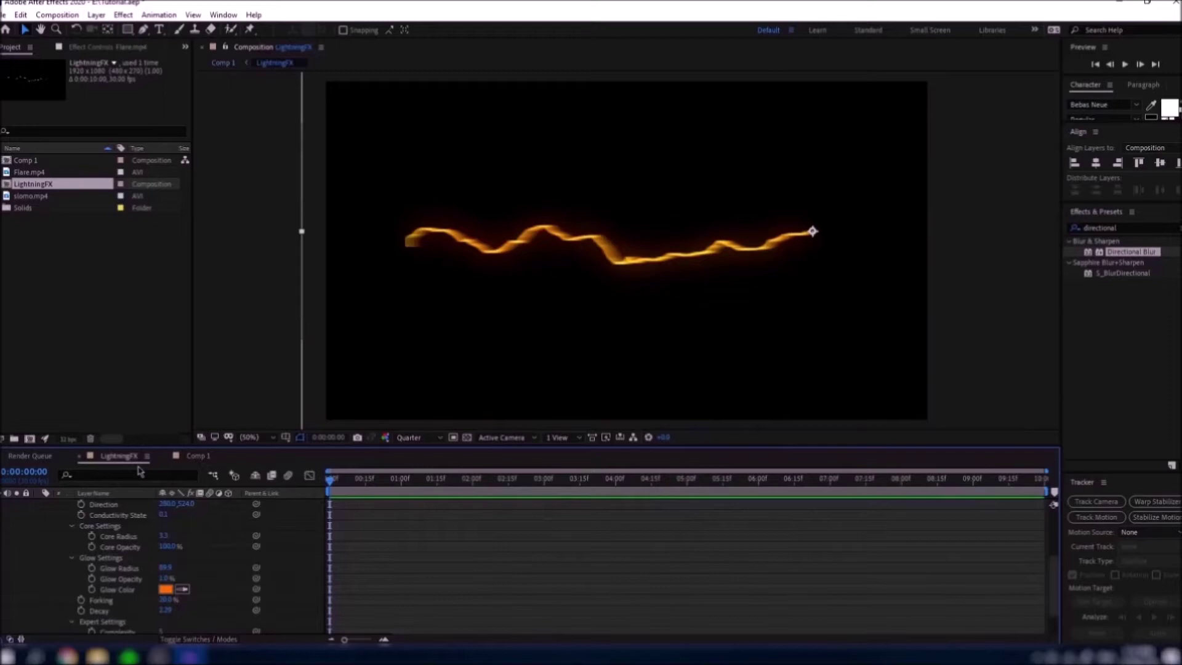
click(38, 185)
drag(31, 196, 103, 547)
Trim the LightningFX composition at 0:00:02:19 to match Comp 1, and hide Flare.mp4 and both adjustment layers.
click(197, 456)
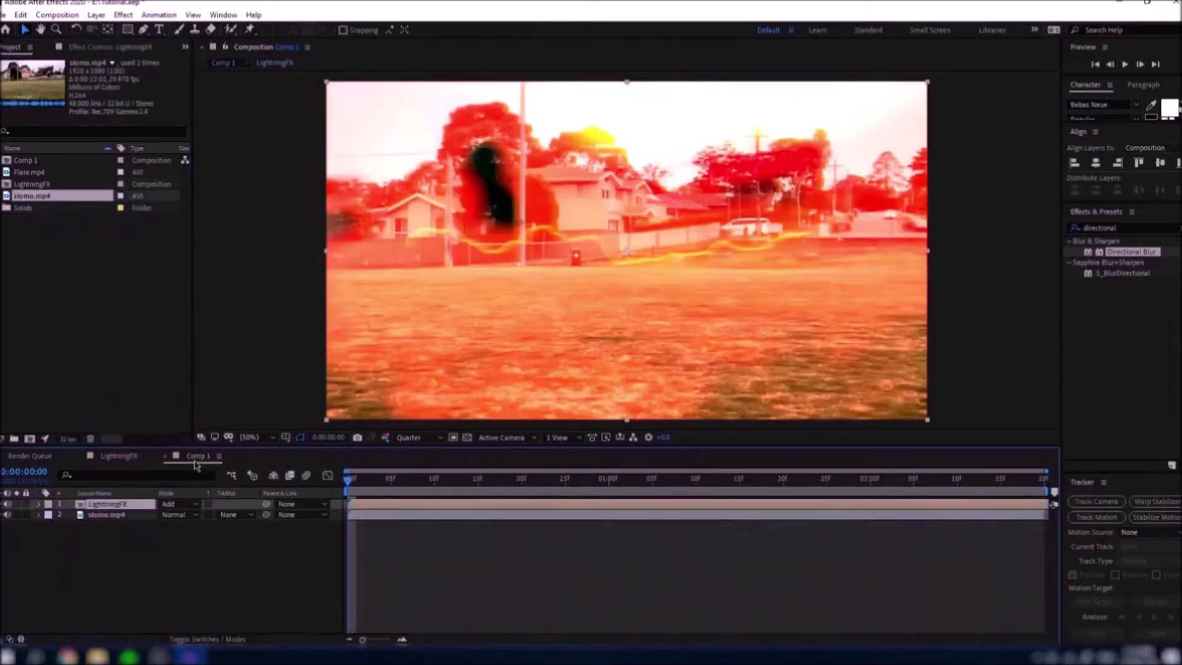
drag(522, 481, 1106, 473)
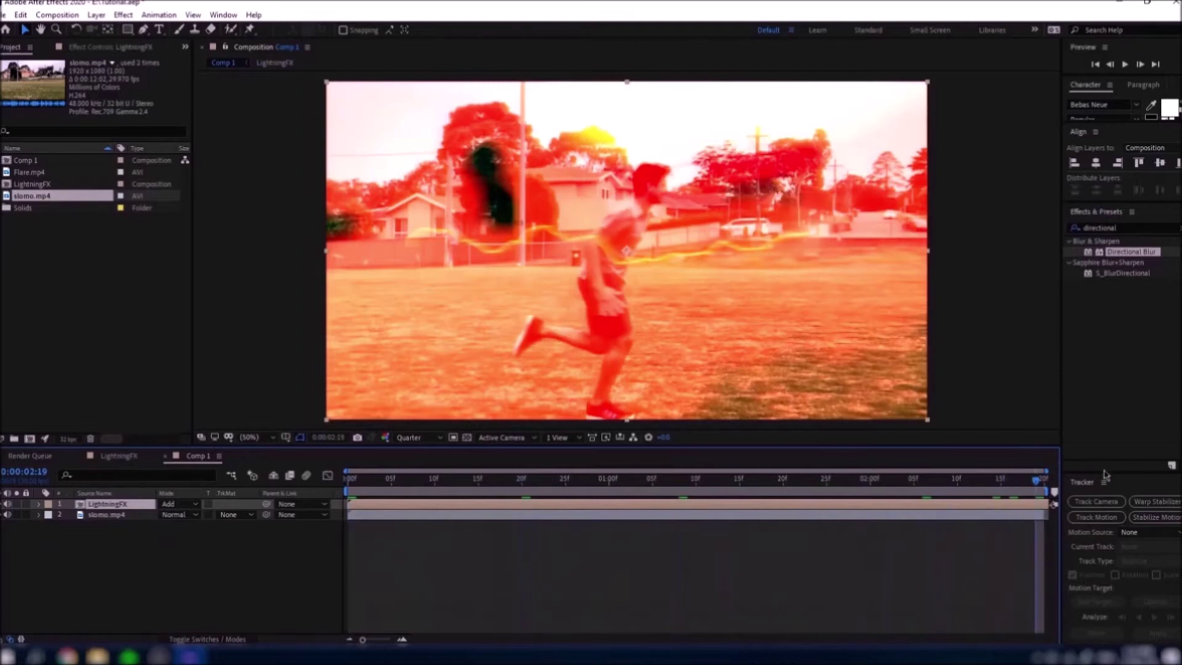
click(119, 457)
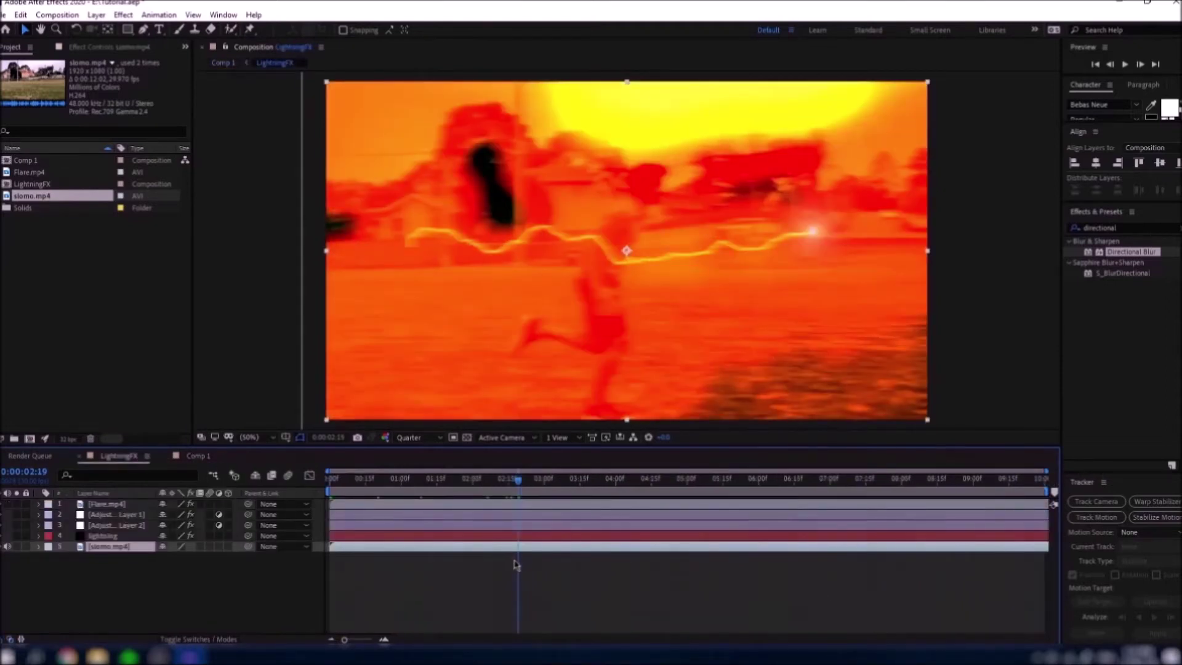
key(n)
right_click(480, 492)
click(550, 531)
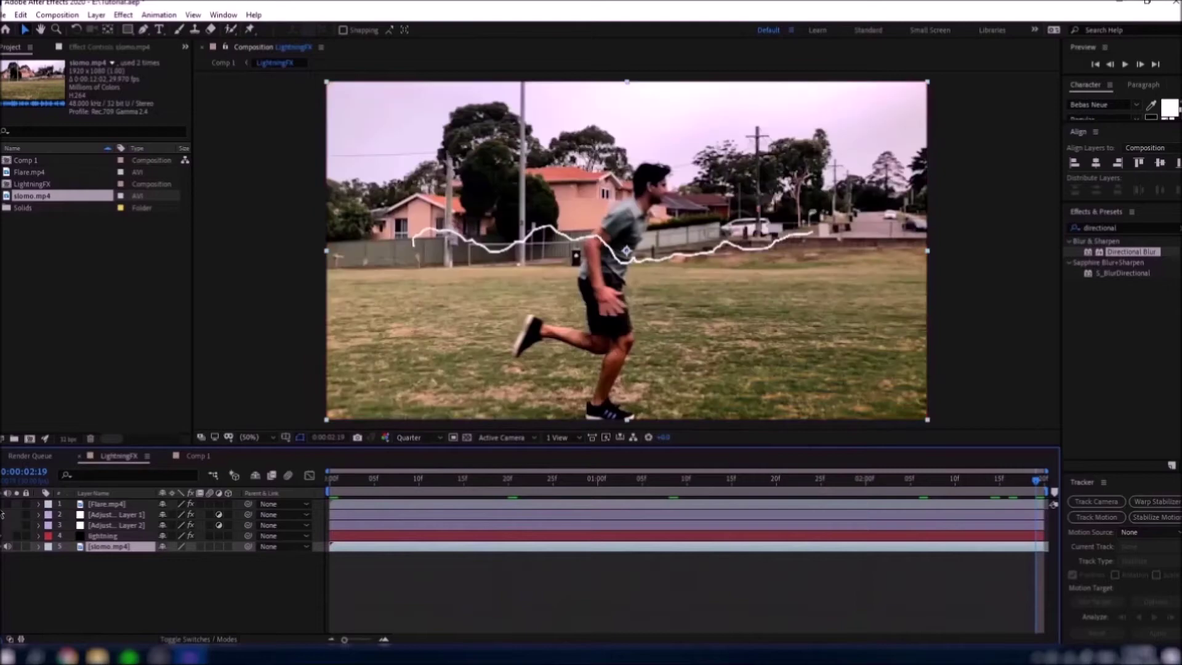
Reveal the lightning layer's modified properties, keyframe Origin on the runner's shoulder at 0:00:02:19, and return to the first frame.
click(136, 536)
key(space)
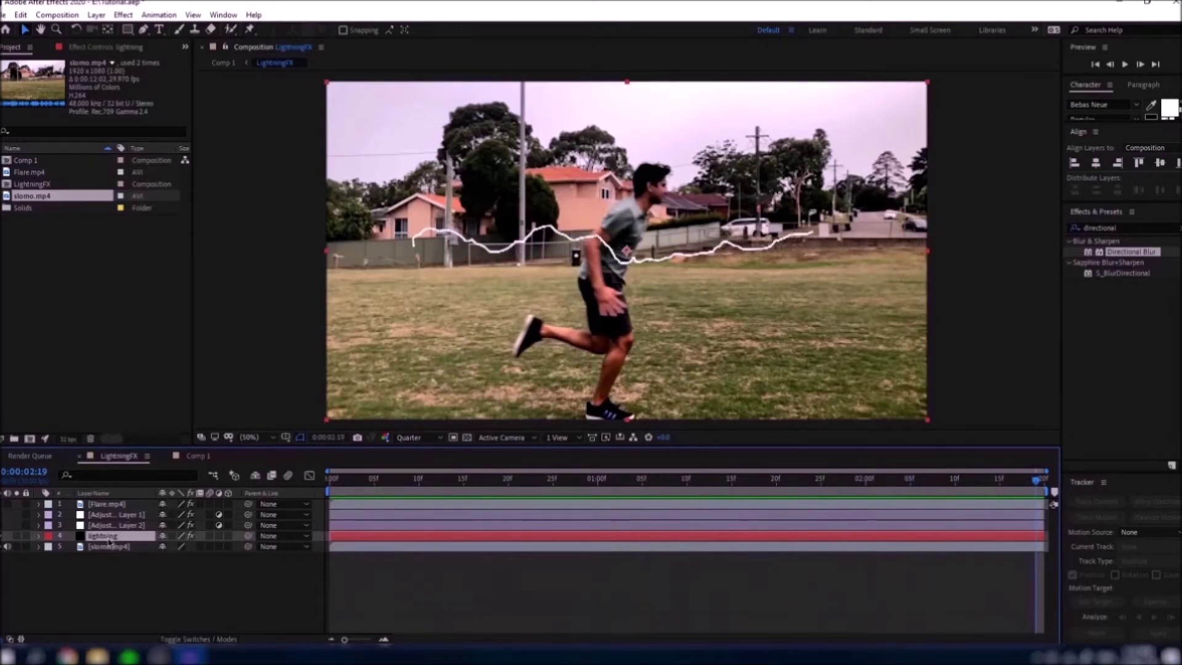
key(u)
key(u)
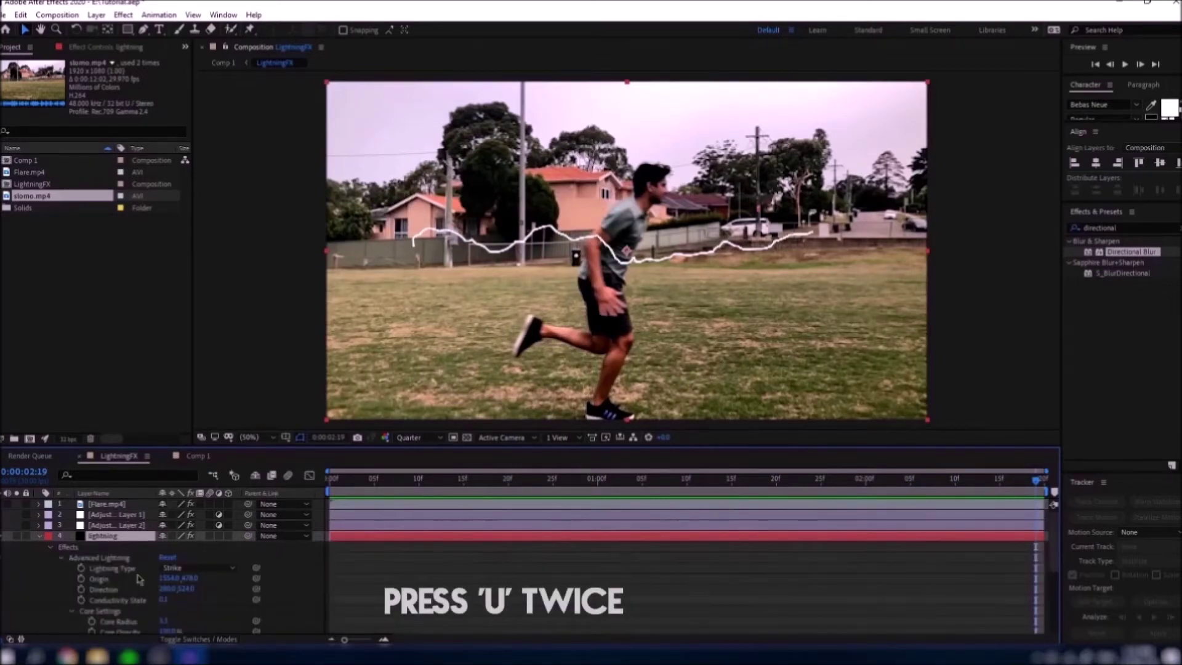
click(98, 579)
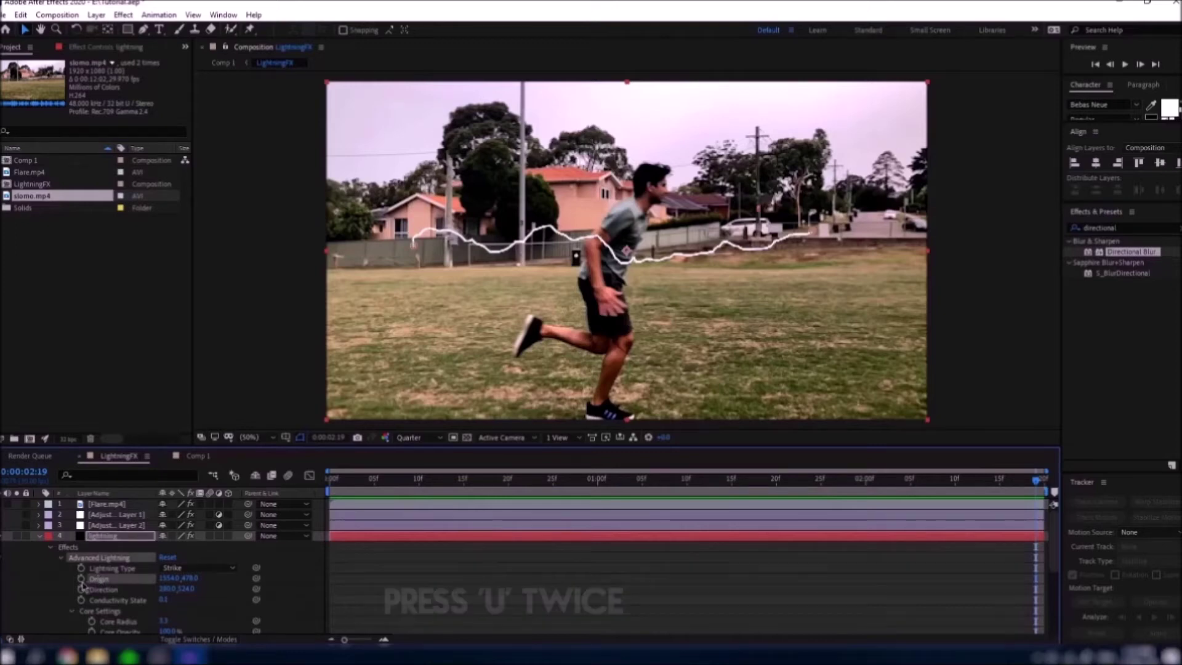
drag(995, 480, 1062, 493)
drag(811, 233, 640, 209)
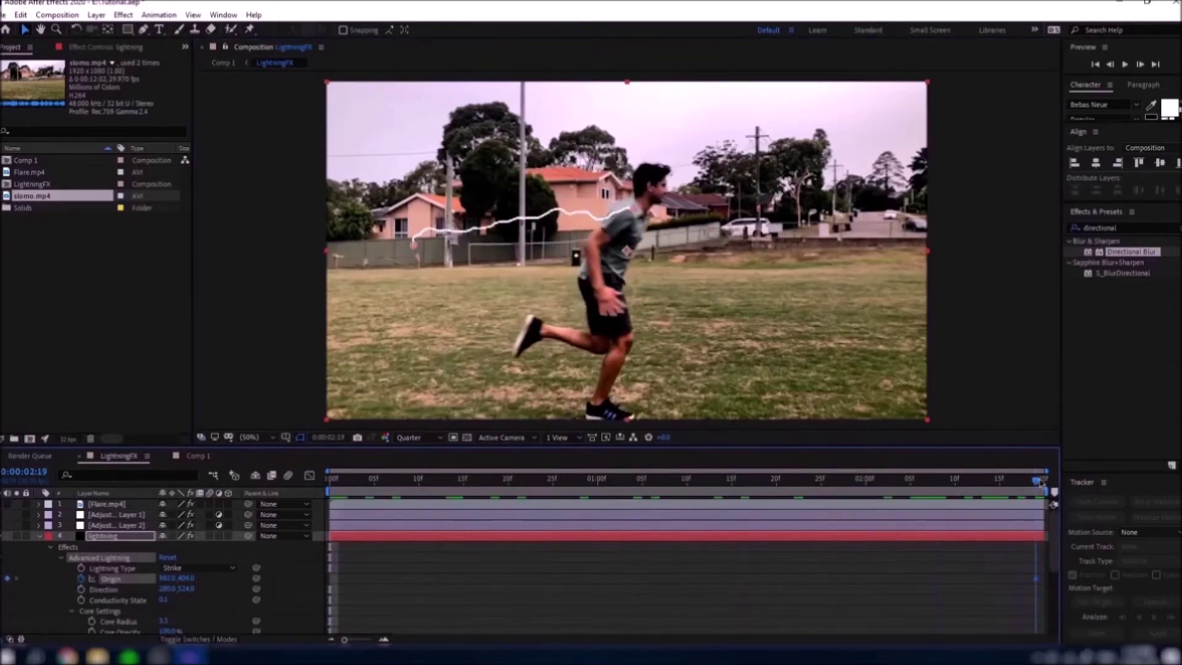
drag(1035, 479, 330, 492)
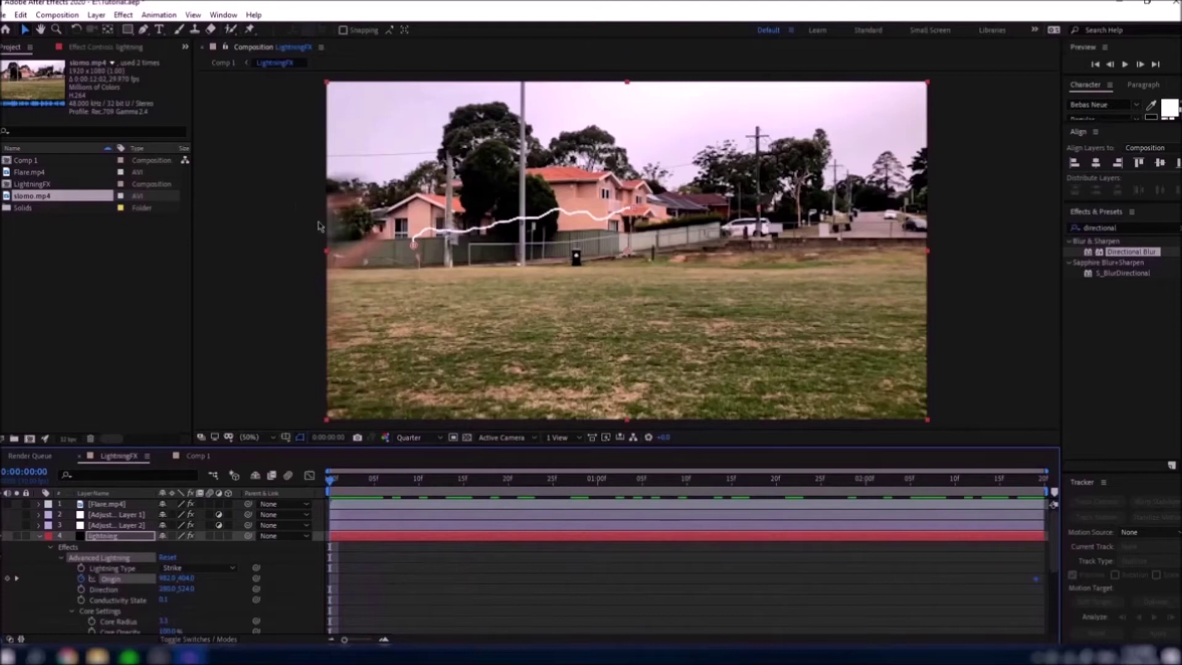
At 0:00:02:19, place the lightning's Origin behind the runner's head and its Direction at the frame's left edge.
drag(336, 477, 1036, 479)
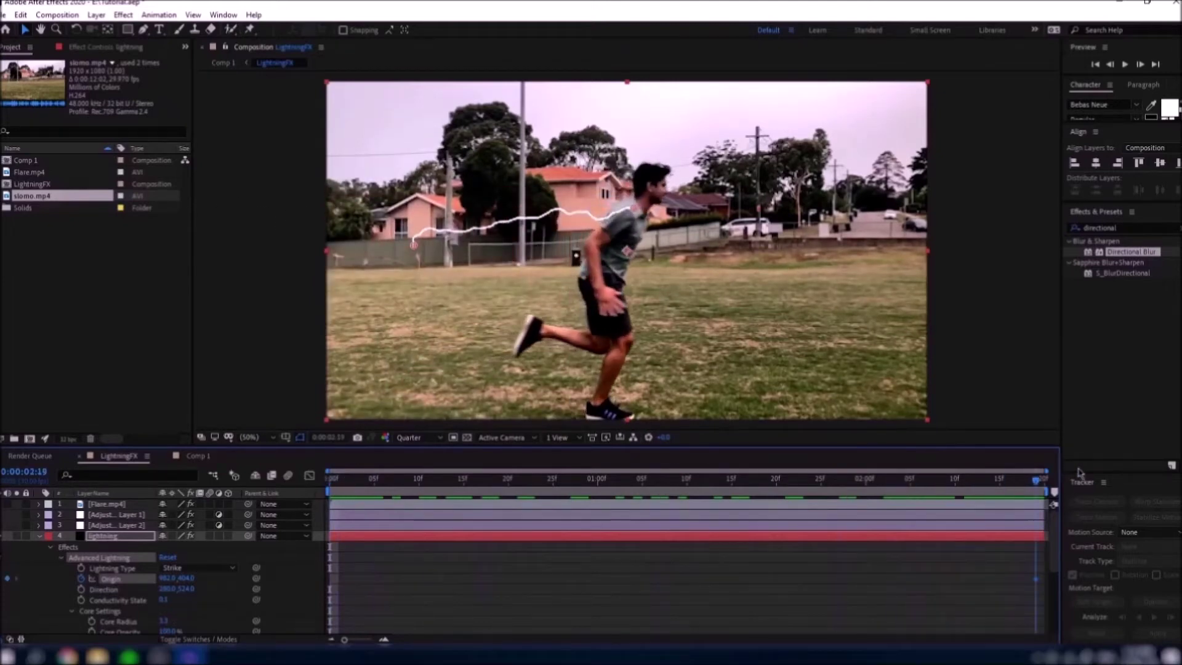
drag(633, 210, 581, 363)
drag(601, 409, 591, 244)
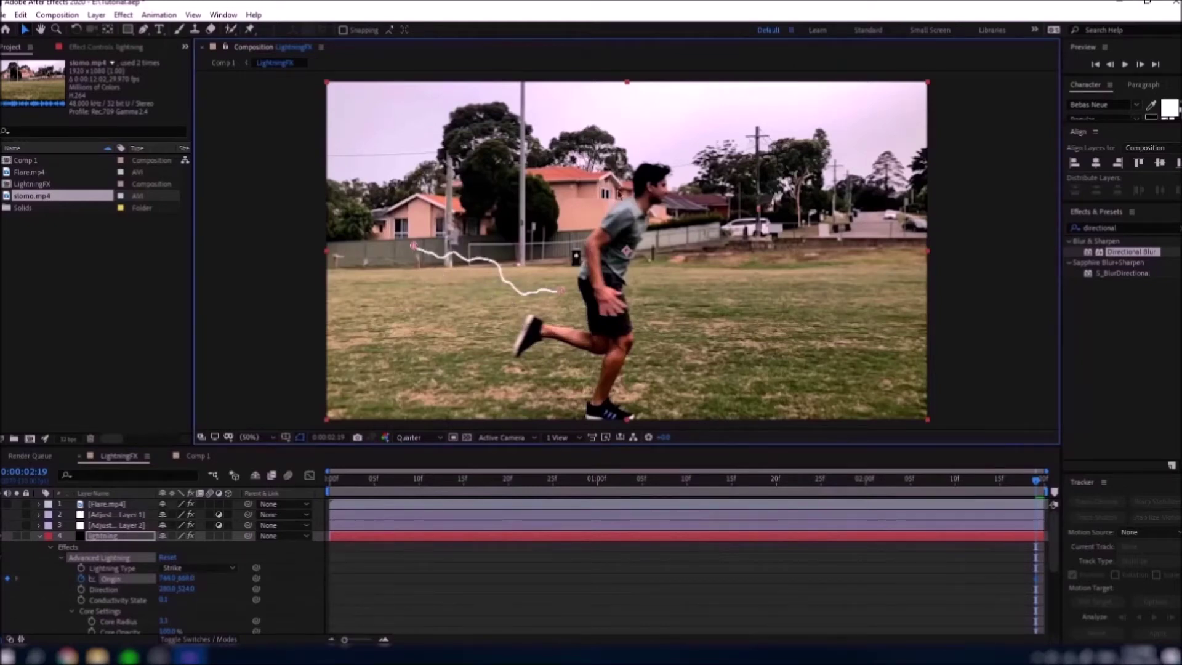
drag(562, 295, 645, 200)
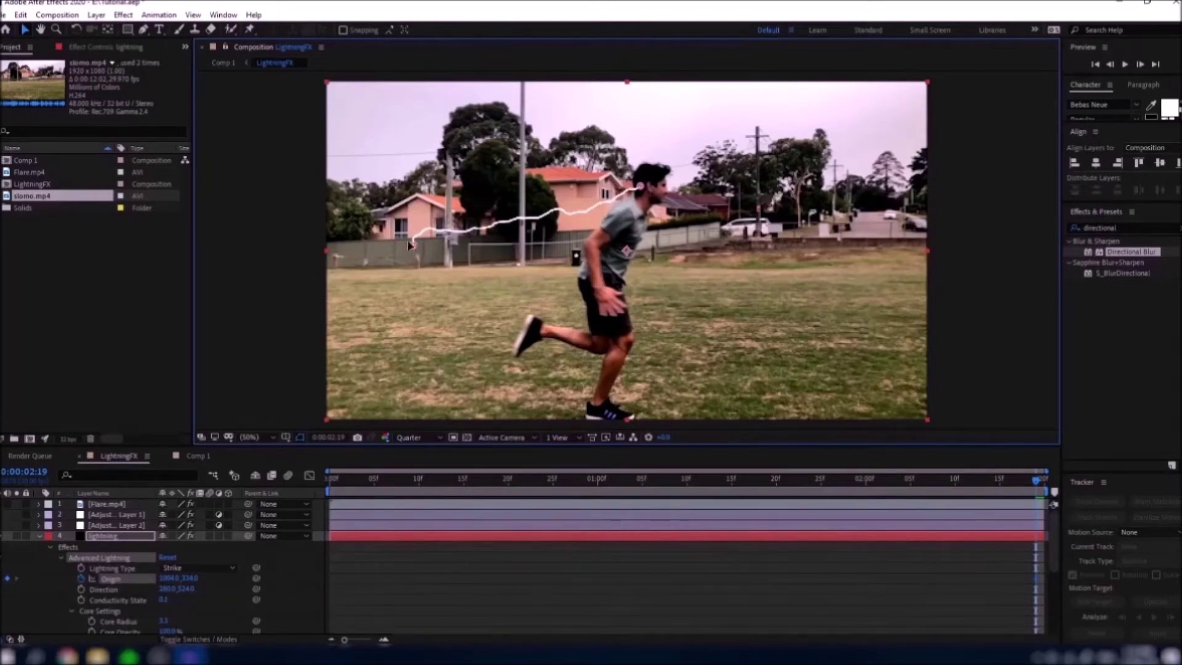
drag(410, 241, 321, 206)
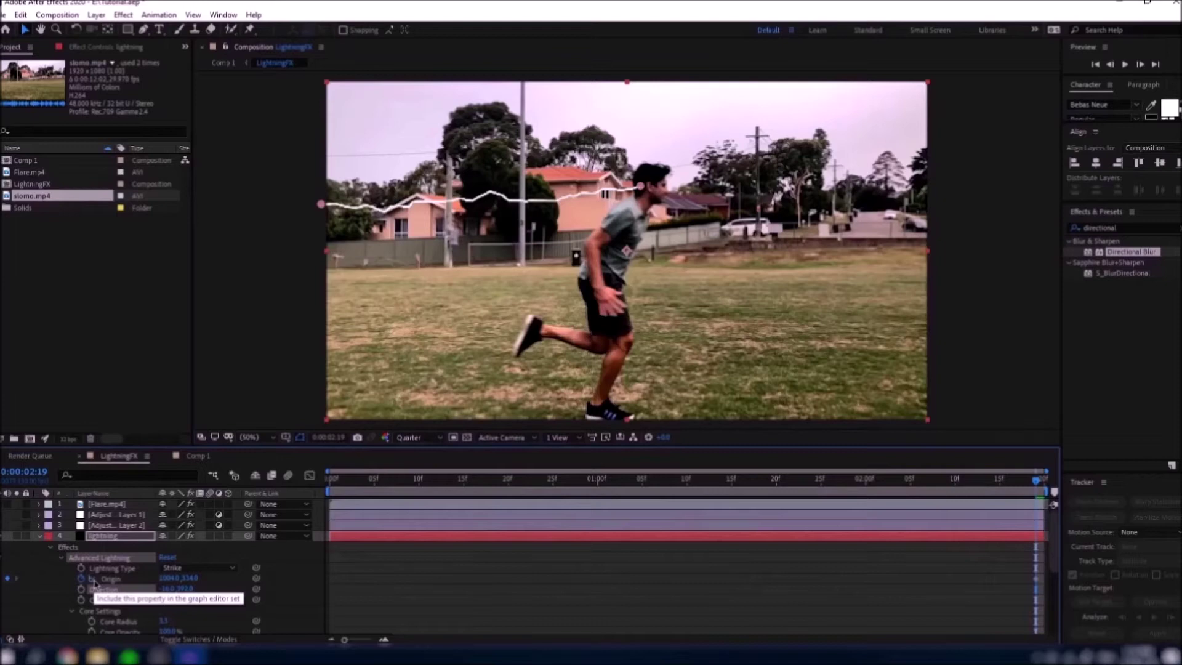
Keyframe Origin behind the runner's head at 0:00:02:02 and preview the movement between the keyframes.
drag(1036, 479, 889, 479)
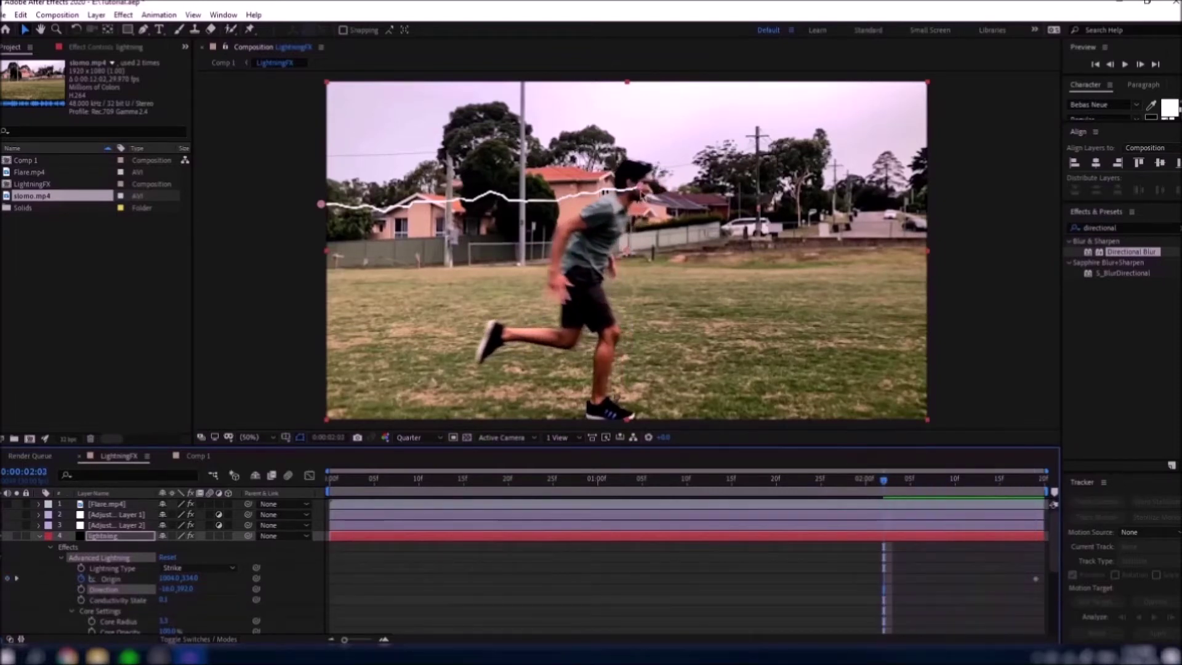
drag(641, 186, 639, 188)
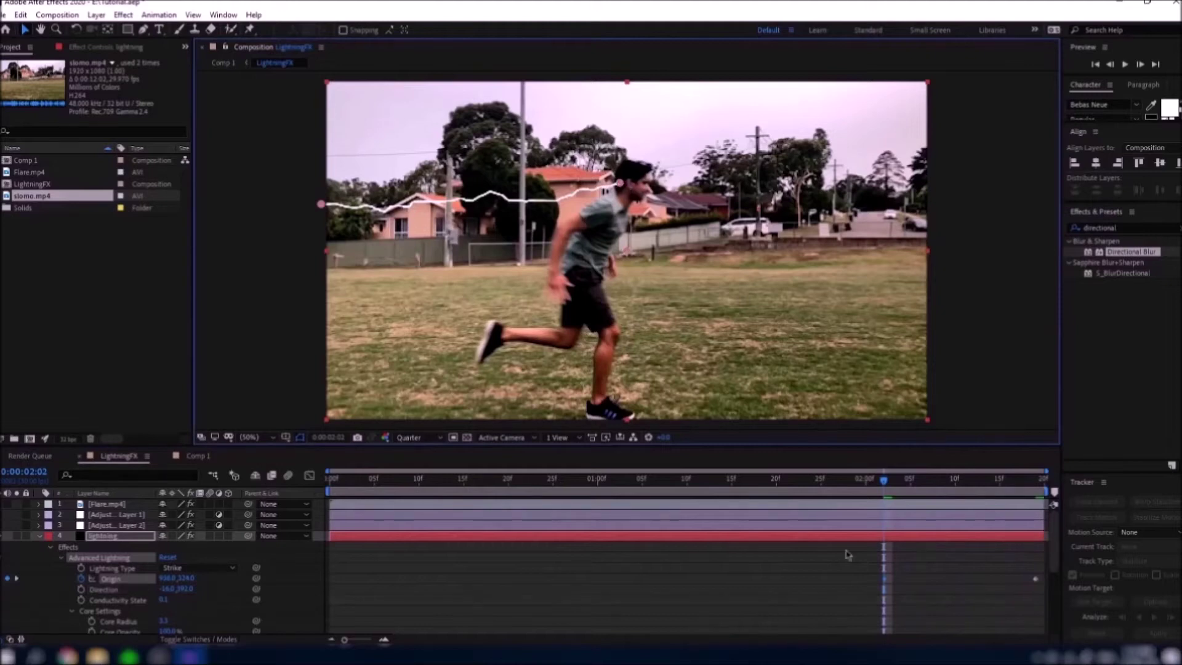
click(900, 585)
key(space)
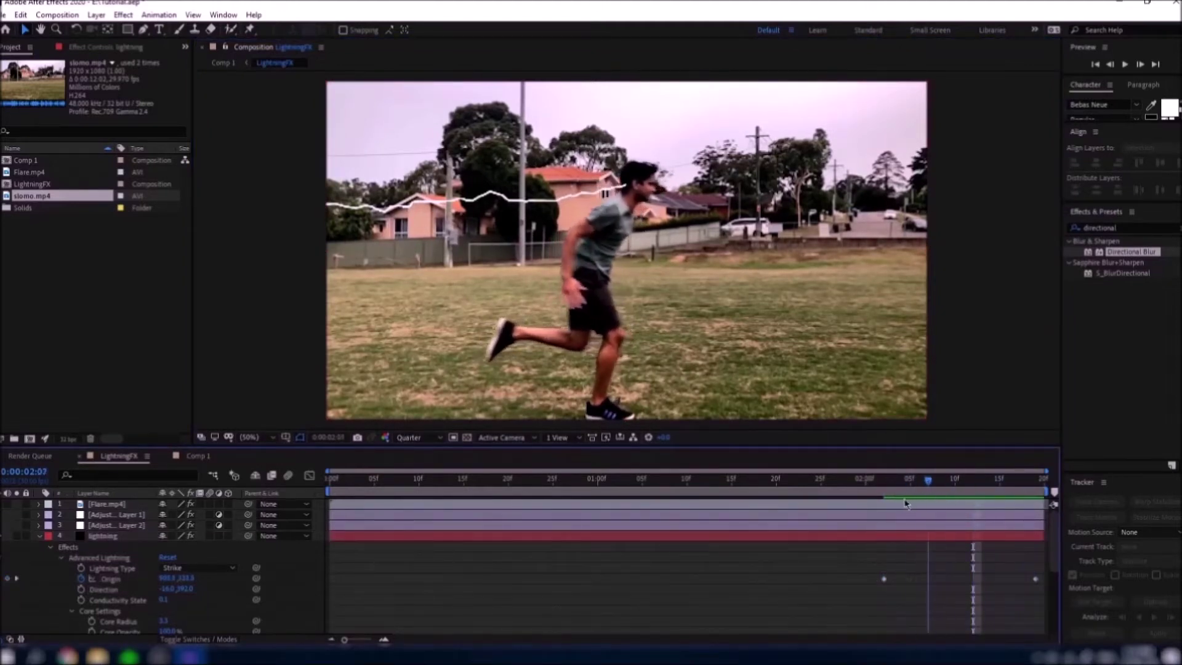
Keyframe Origin on the runner at successively earlier frames from 0:00:01:20 back to 0:00:00:00, and preview the lightning's motion.
drag(908, 478, 776, 478)
drag(169, 579, 147, 578)
drag(776, 479, 642, 479)
drag(169, 579, 148, 578)
drag(642, 479, 561, 479)
drag(169, 578, 148, 578)
drag(561, 479, 455, 479)
drag(456, 479, 394, 473)
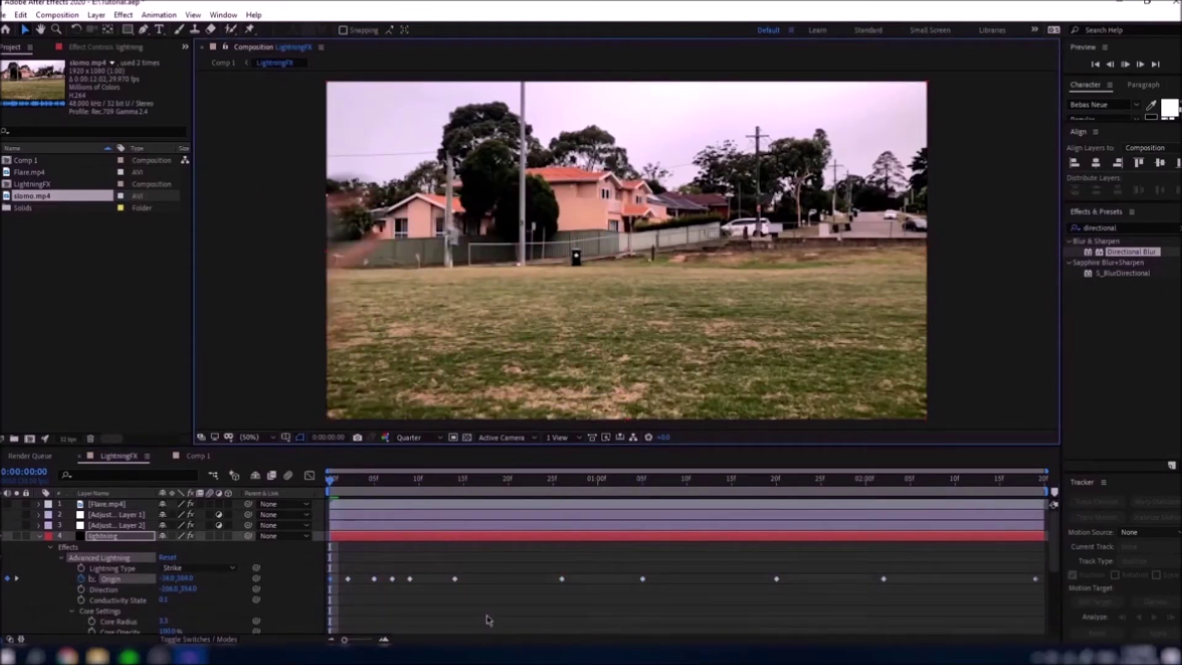
key(space)
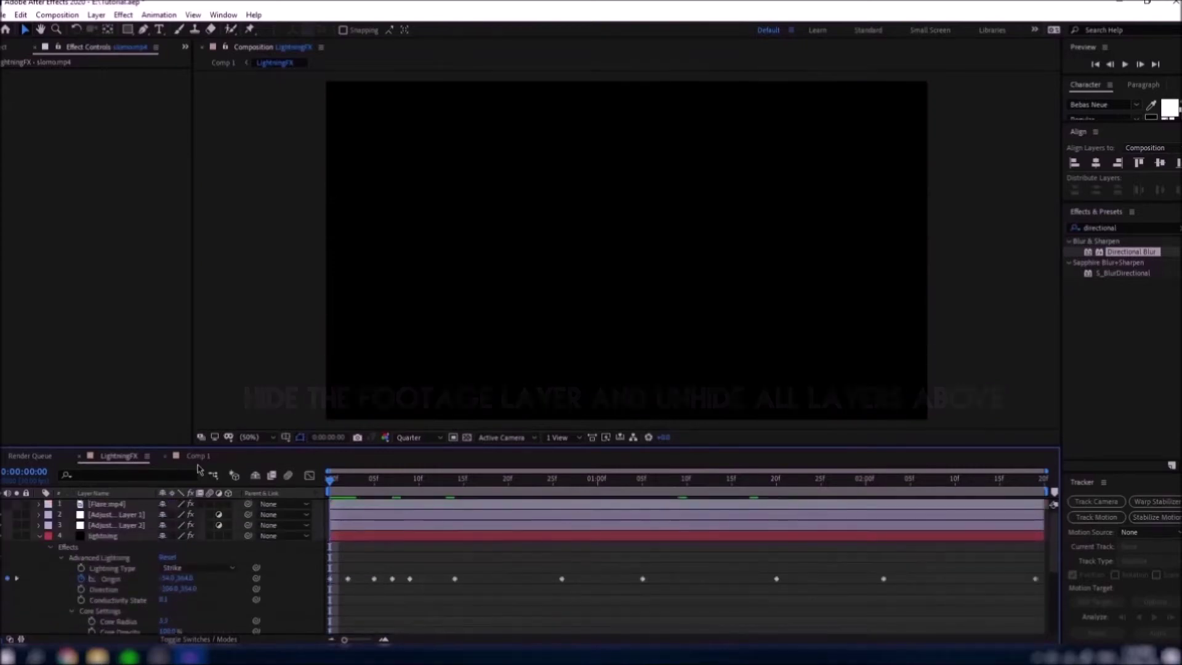
Open Comp 1, preview the lightning following the runner, and go to 0:00:00:13.
click(198, 456)
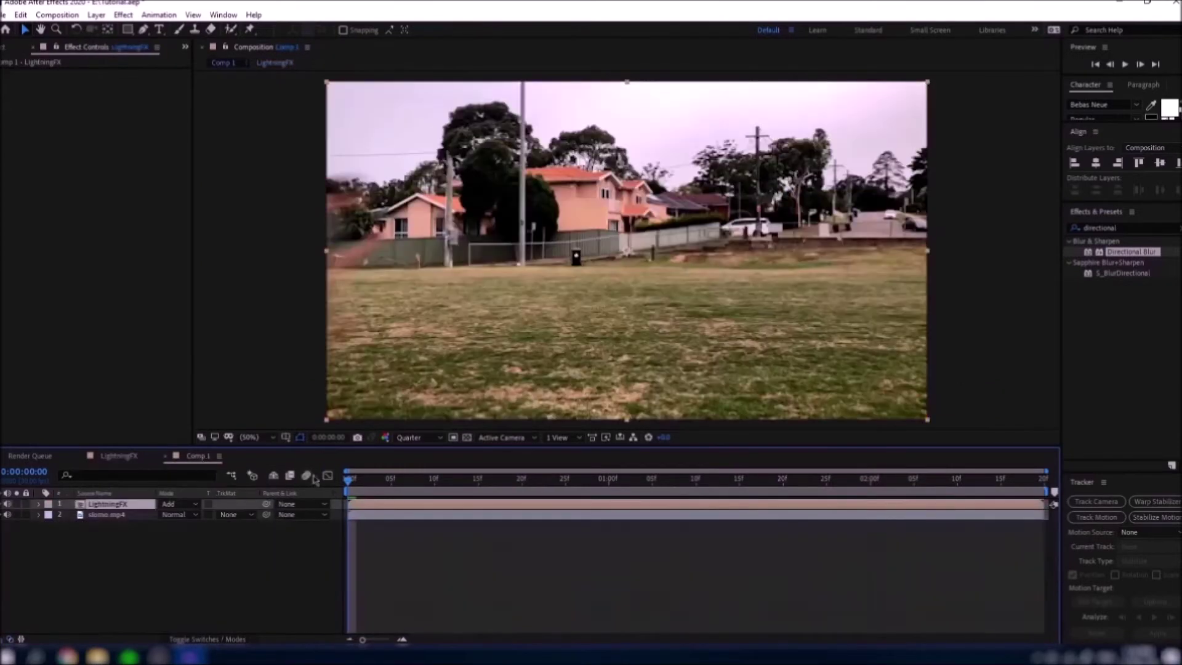
mouse_move(360, 483)
mouse_down()
mouse_move(974, 498)
mouse_move(349, 487)
mouse_up()
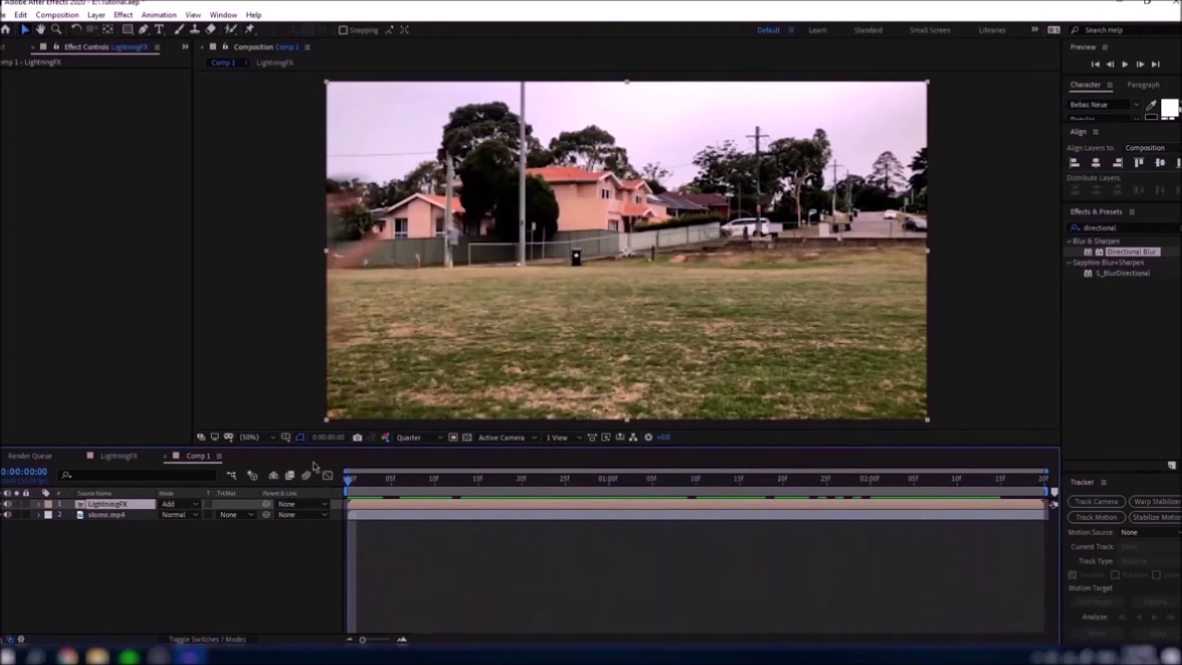
key(space)
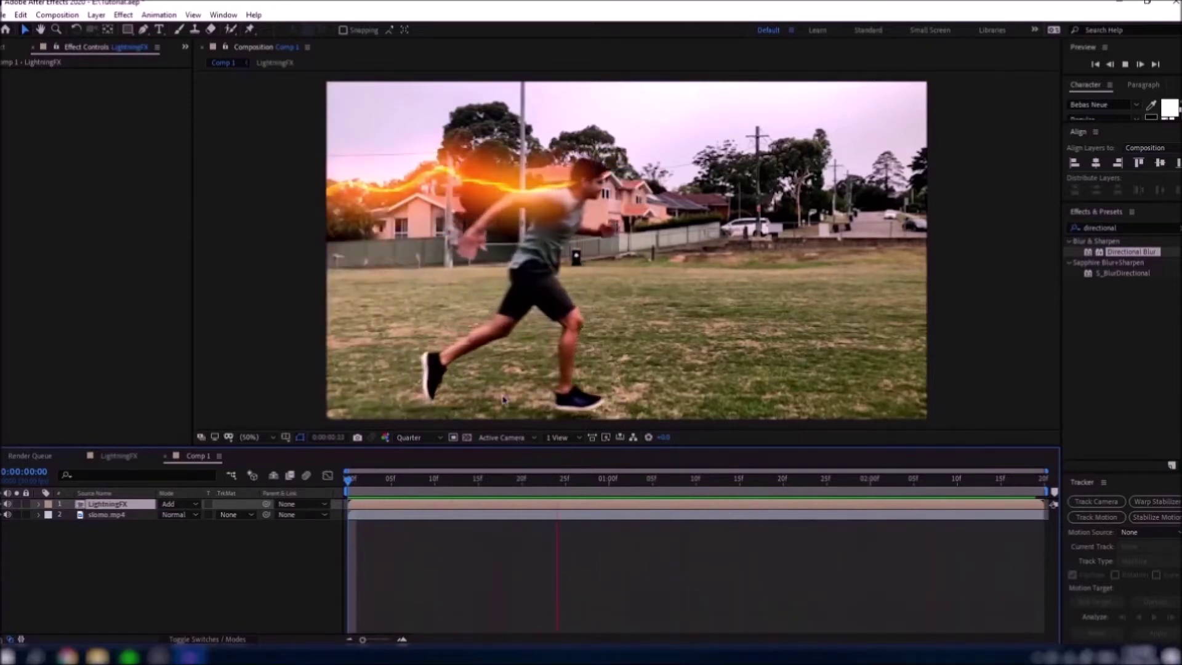
drag(533, 482, 461, 479)
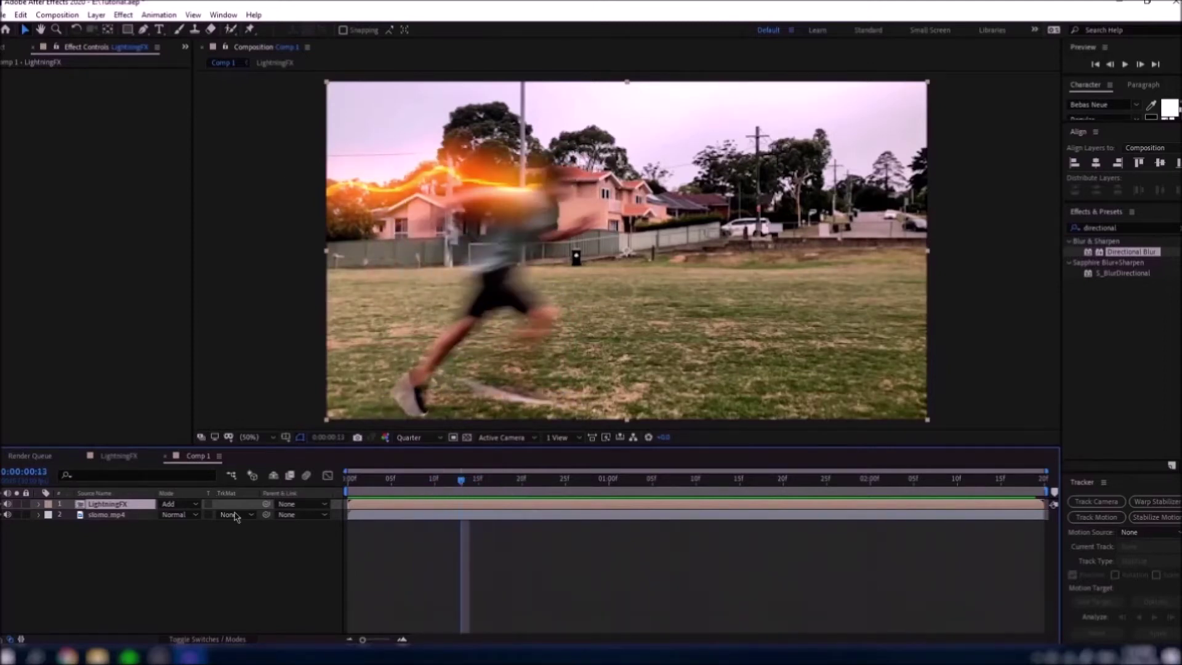
Return to the LightningFX composition and collapse the lightning's Core Settings and Glow Settings, keeping Expert Settings expanded.
click(134, 461)
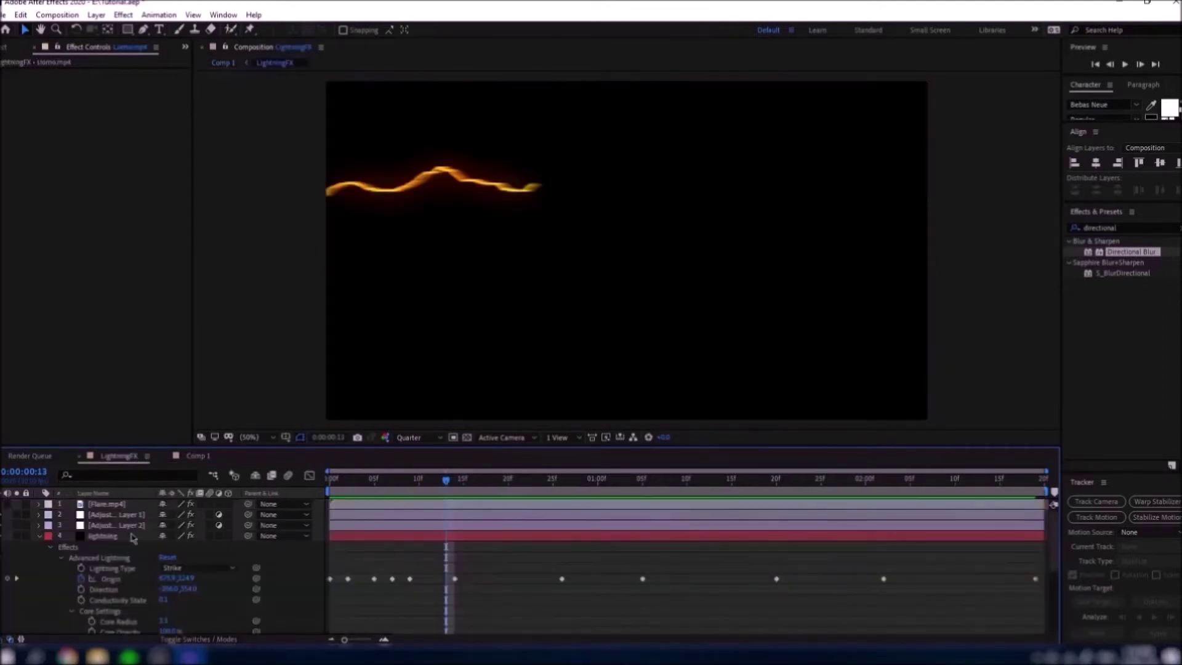
scroll(130, 563, down, 4)
scroll(101, 585, up, 3)
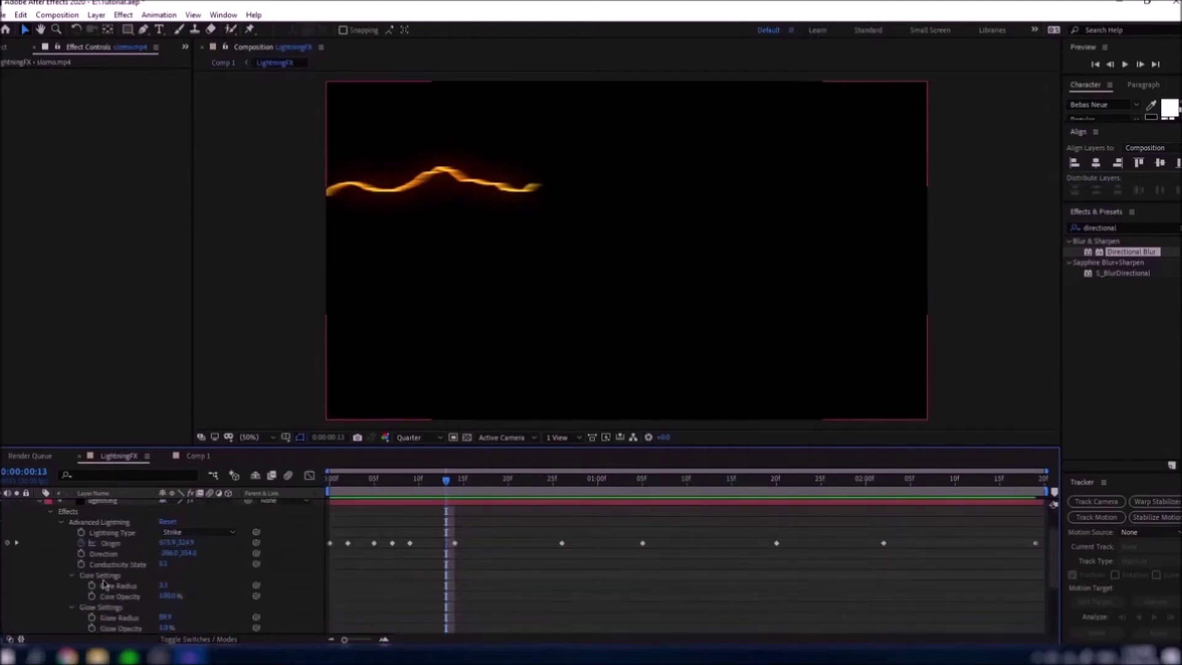
click(72, 545)
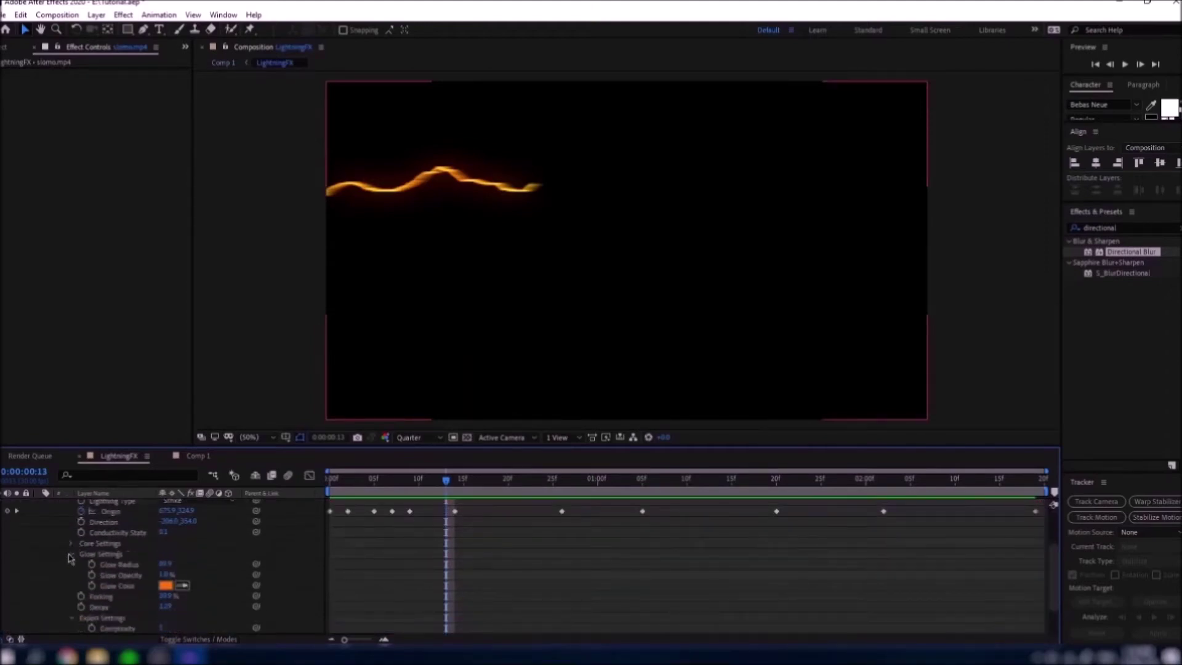
click(72, 555)
scroll(102, 569, up, 2)
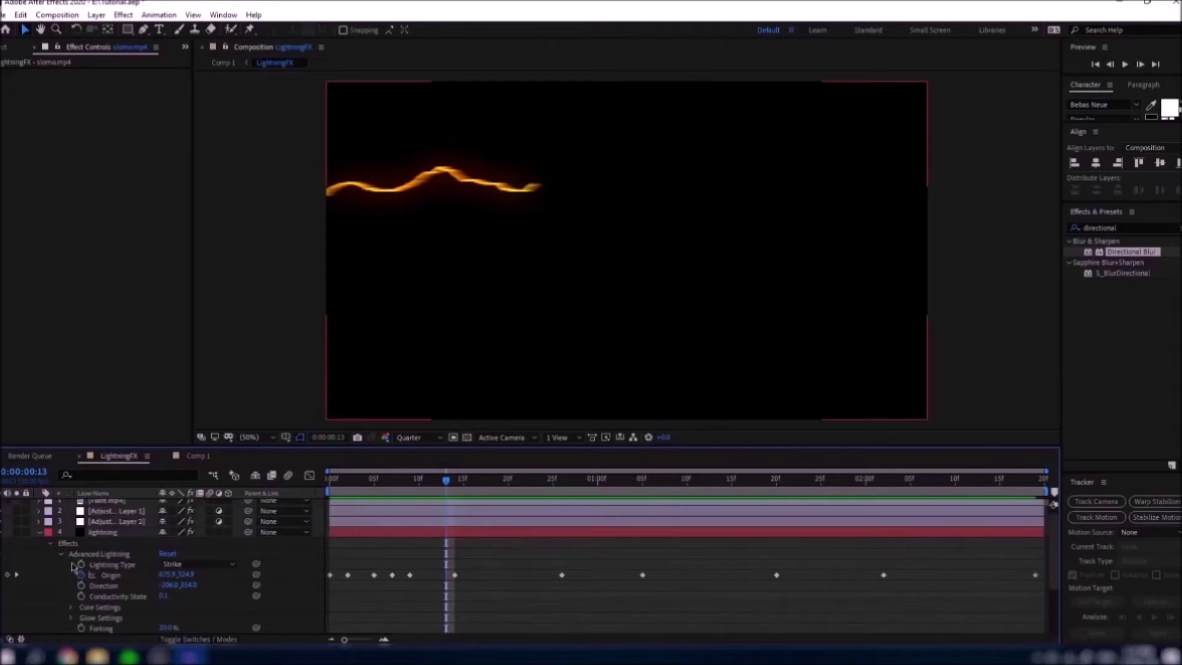
scroll(74, 566, down, 2)
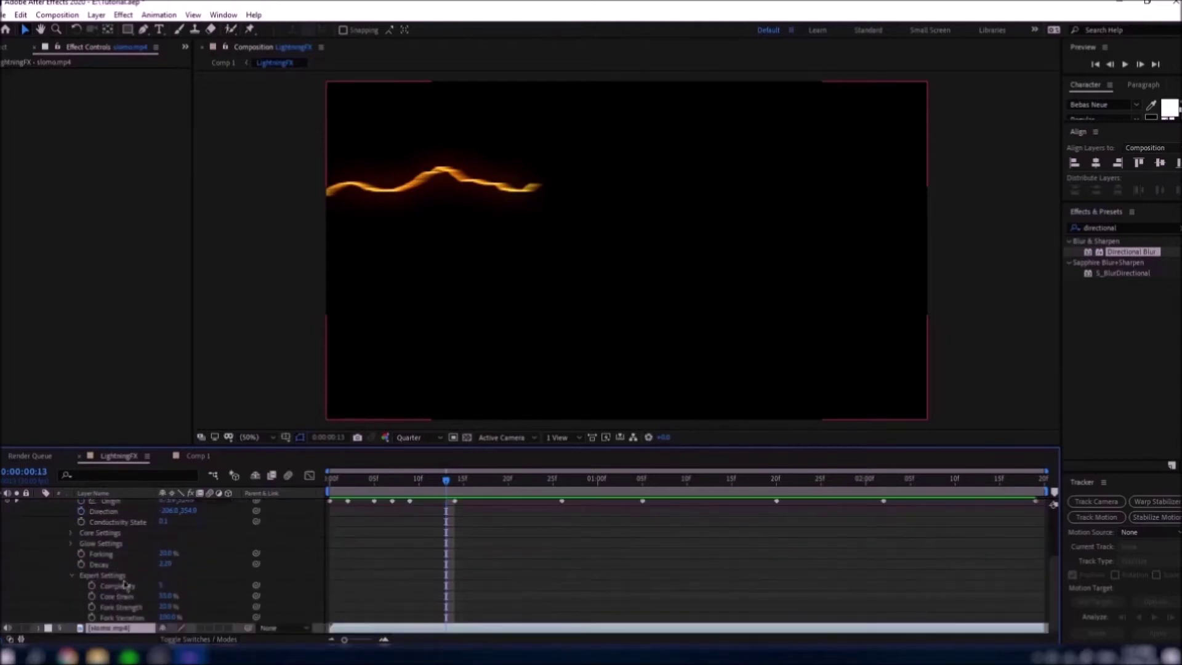
click(150, 592)
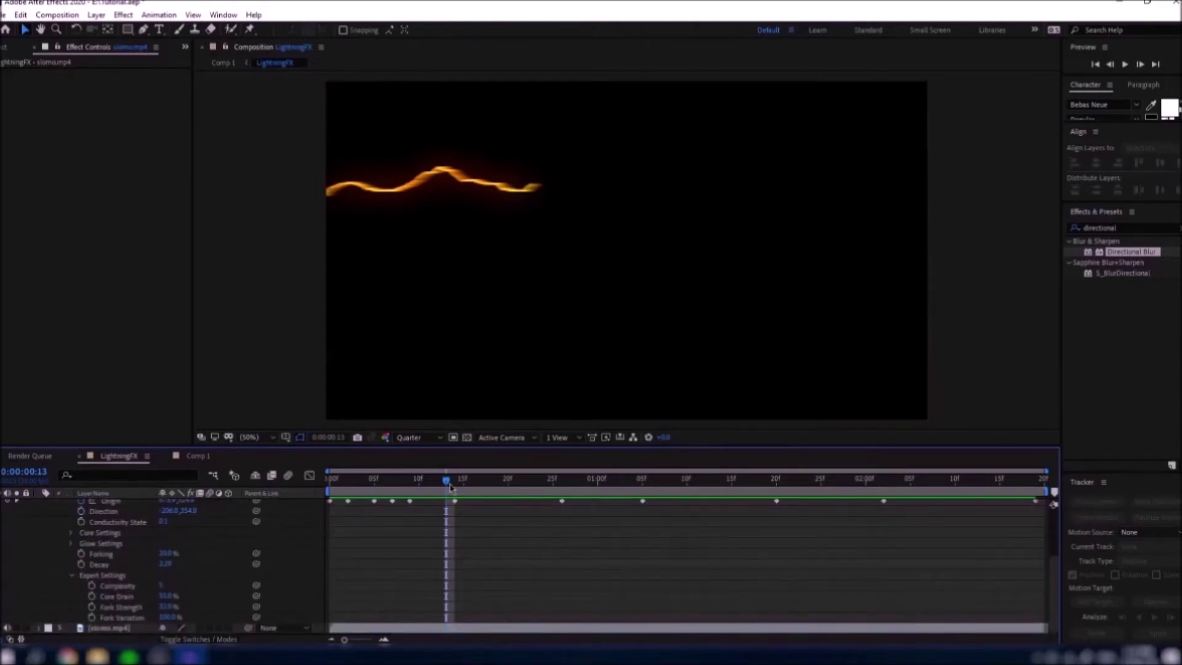
At 0:00:00:14, enable keyframes for the lightning's Forking, Decay, Complexity, Core Drain, Fork Strength and Fork Variation.
click(198, 457)
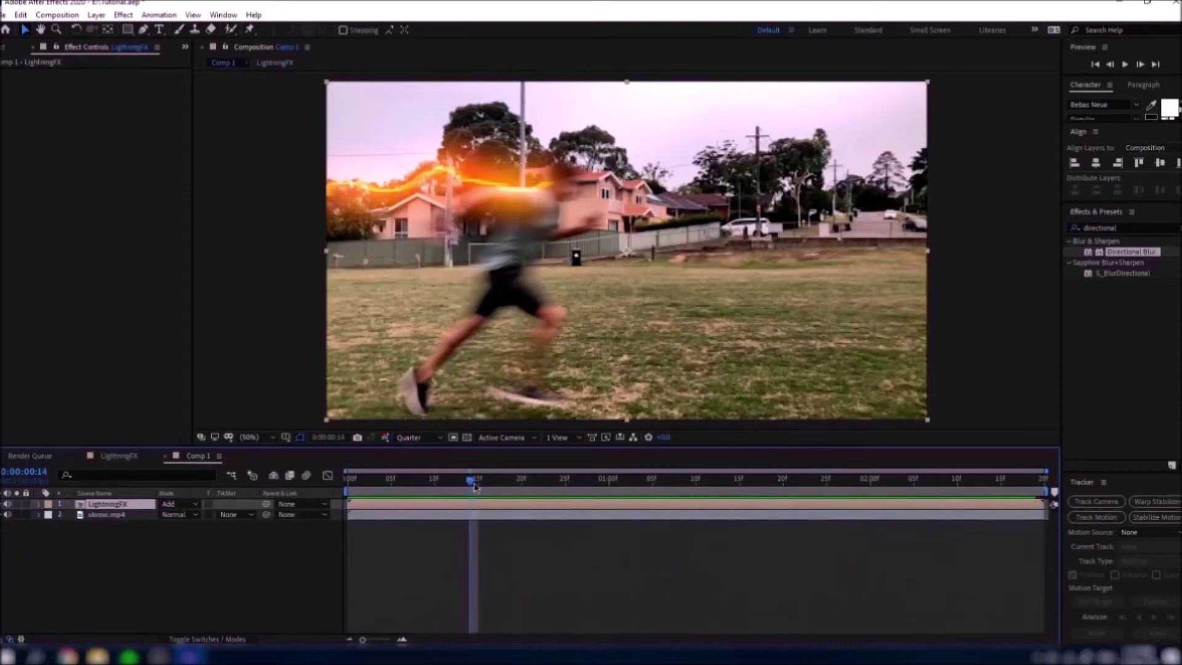
click(120, 456)
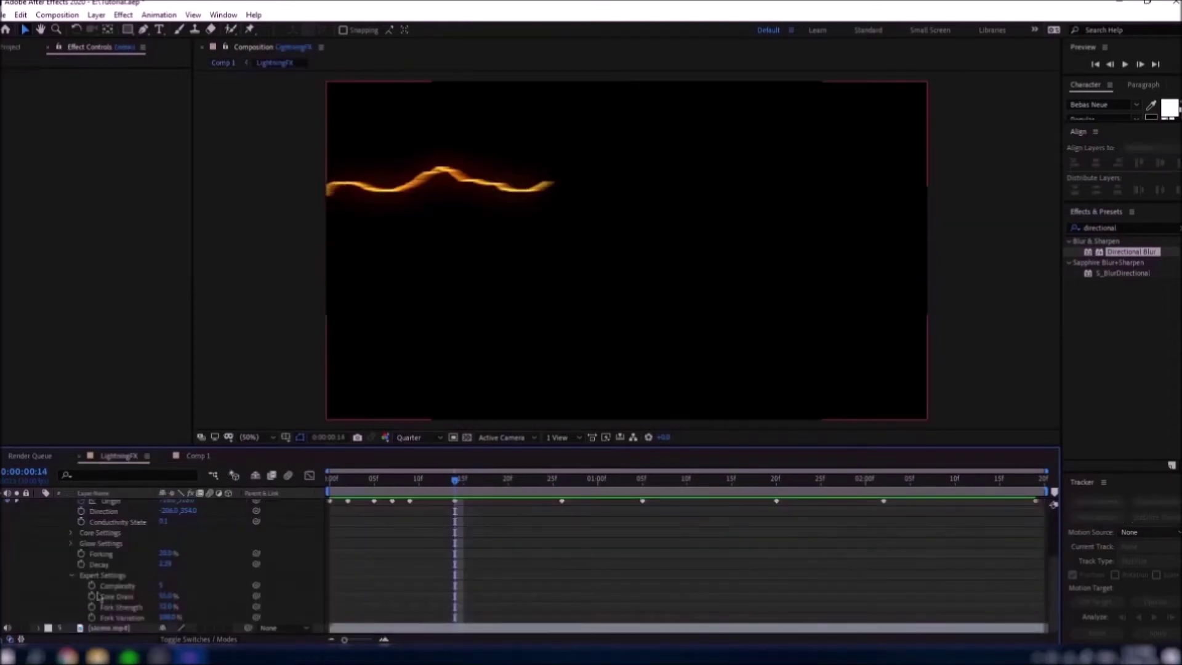
click(82, 554)
click(82, 565)
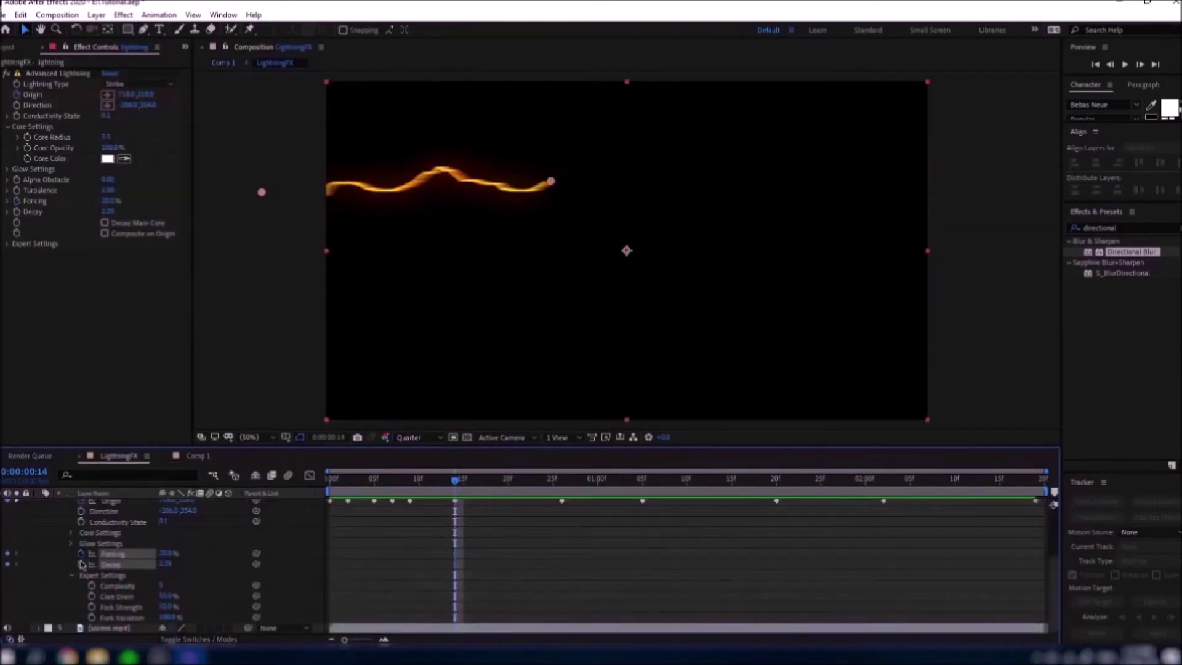
drag(92, 586, 92, 618)
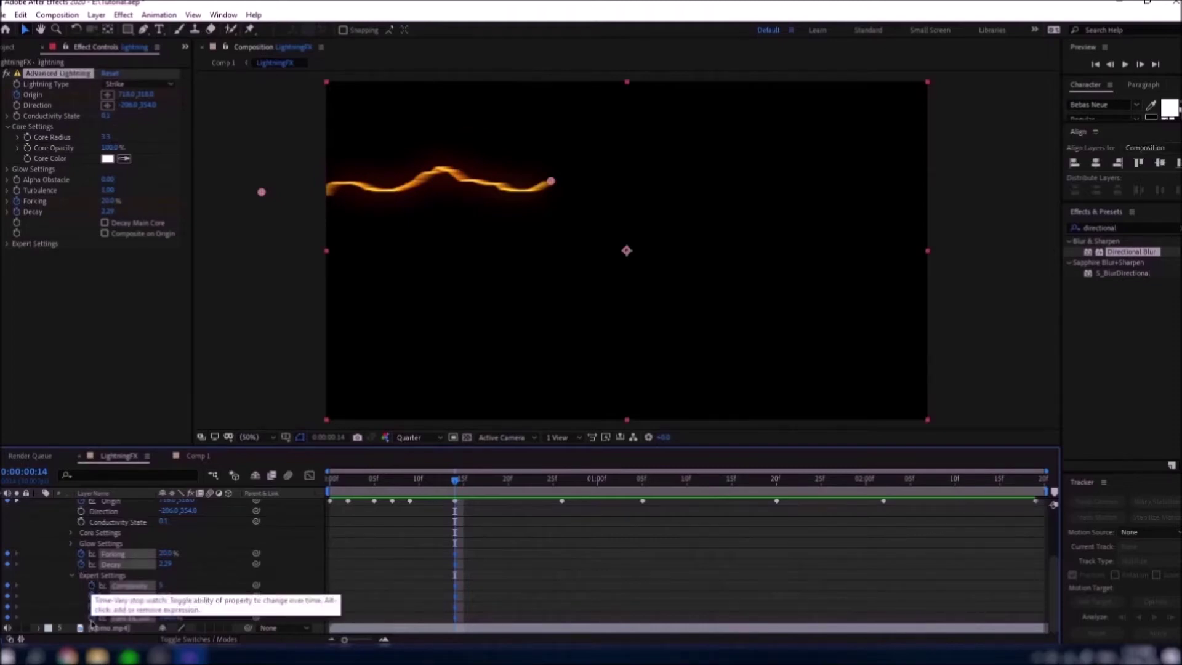
At 0:00:00:08, keyframe the lightning's Forking at 100% and Decay at 0.15.
drag(458, 480, 401, 487)
drag(173, 554, 289, 553)
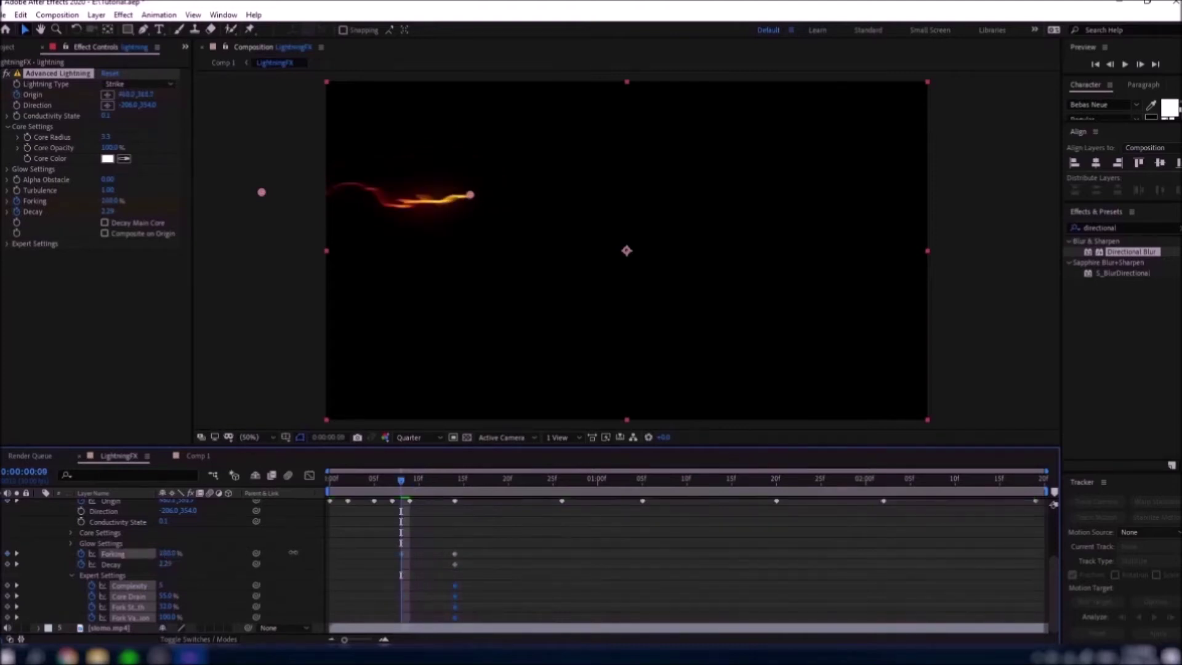
drag(170, 555, 281, 566)
drag(165, 564, 8, 556)
Keyframe Core Drain at 0%, a lower Fork Strength and Fork Variation at 100% on the same frame, undoing the Complexity change, and preview.
drag(161, 585, 104, 587)
key(ctrl+z)
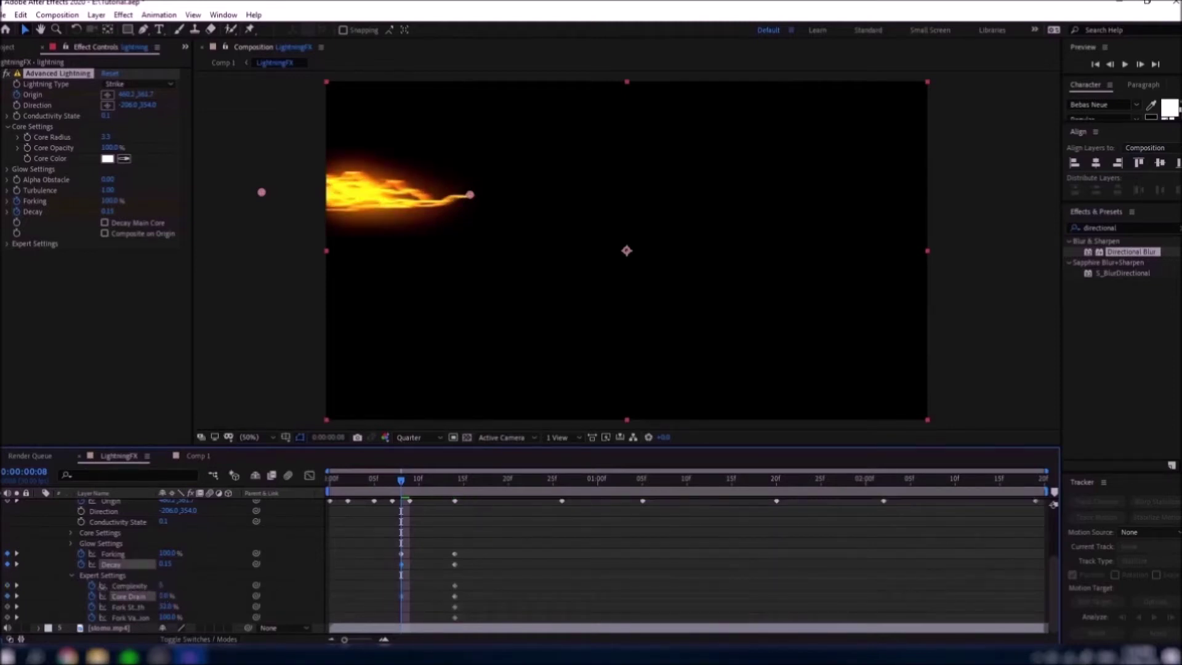
drag(166, 606, 144, 606)
drag(167, 616, 181, 616)
key(space)
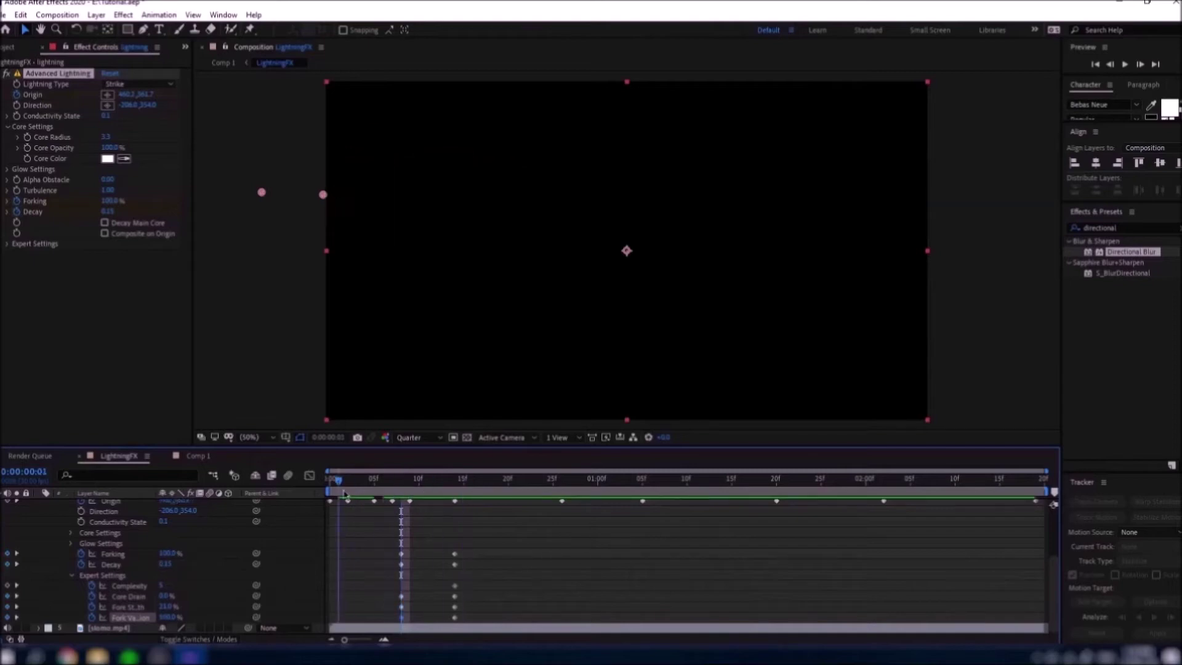
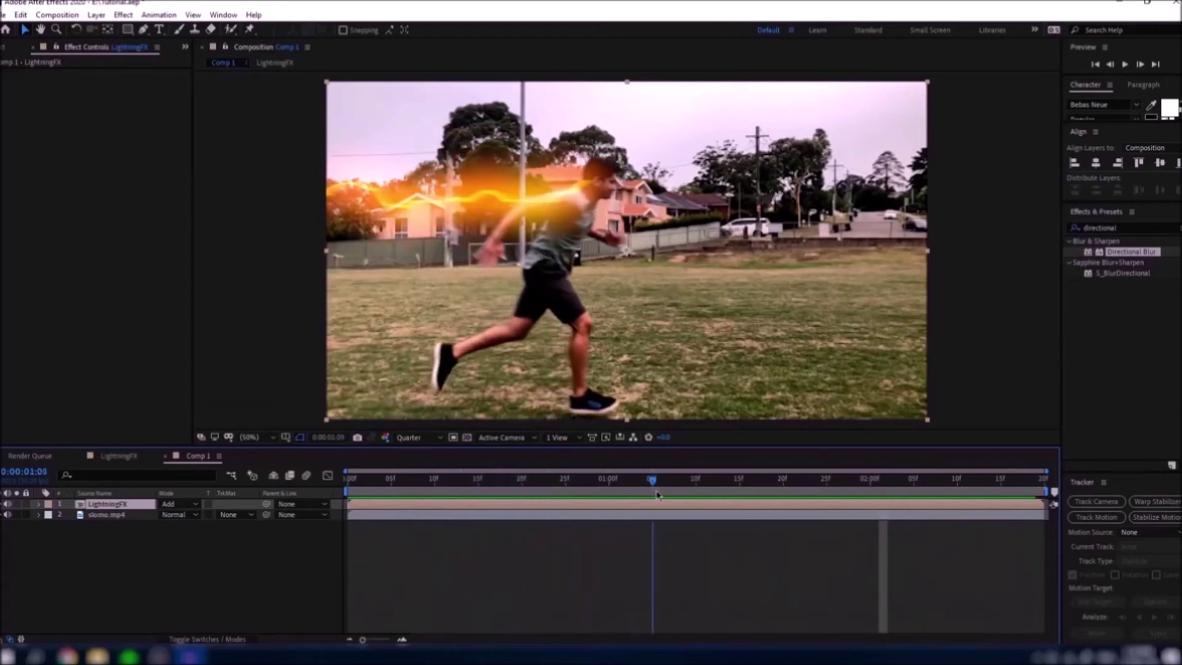
Compare the lightning in LightningFX with the composite in Comp 1, and scrub Comp 1 to 0:00:02:11.
click(127, 456)
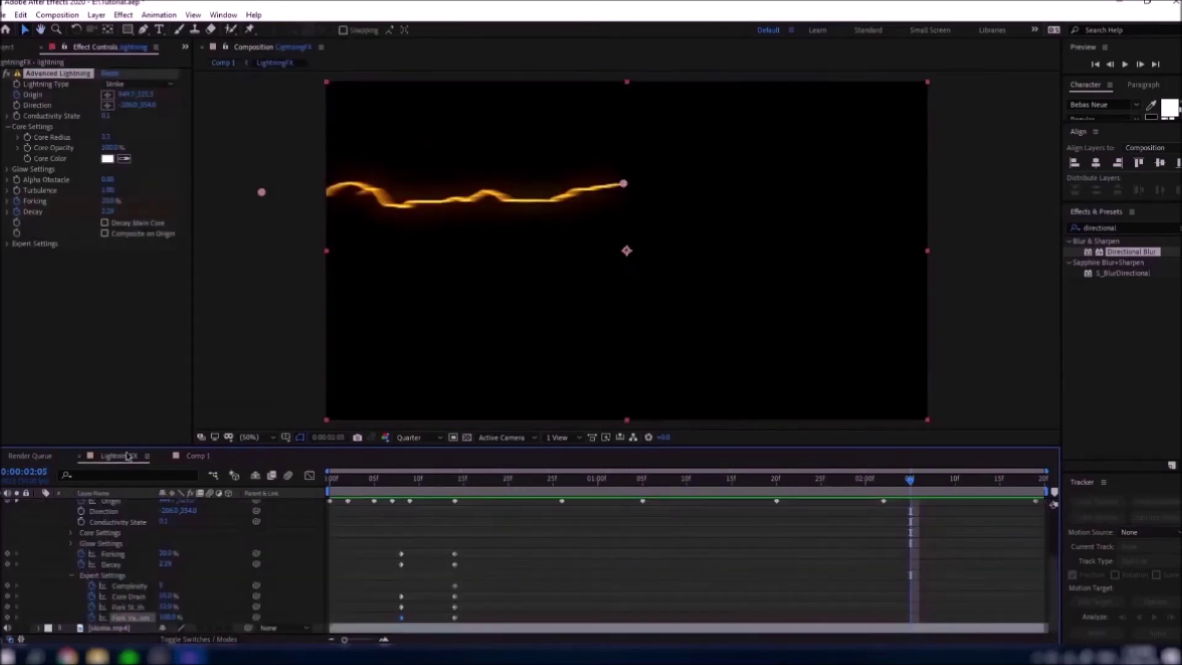
click(196, 457)
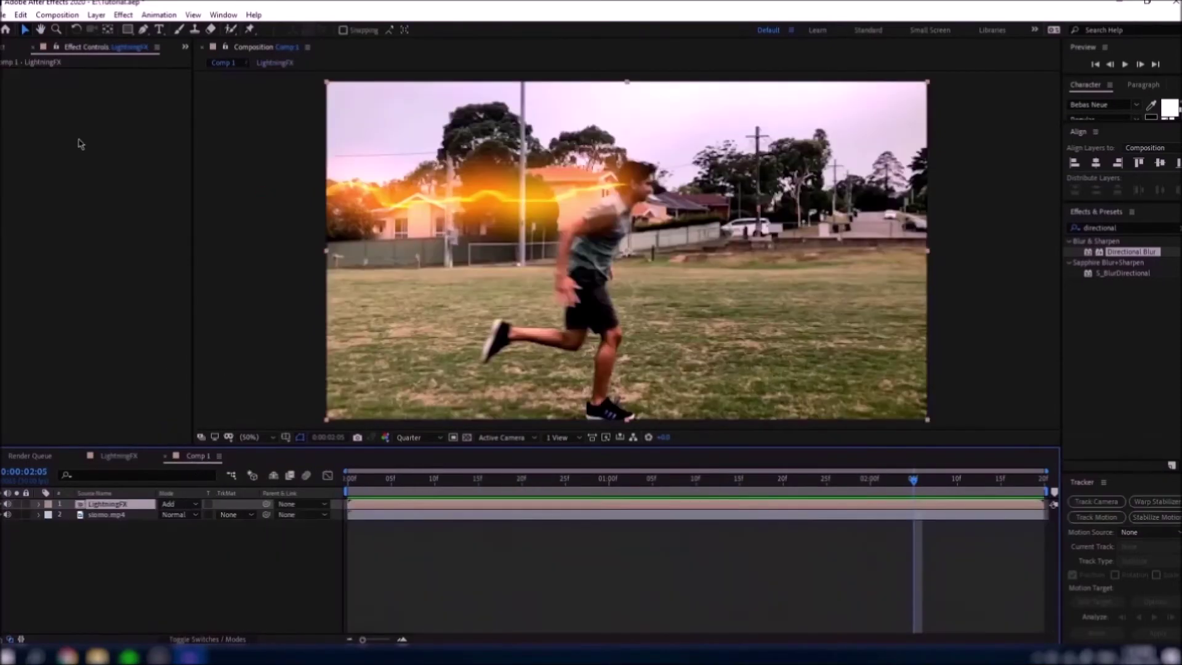
click(118, 456)
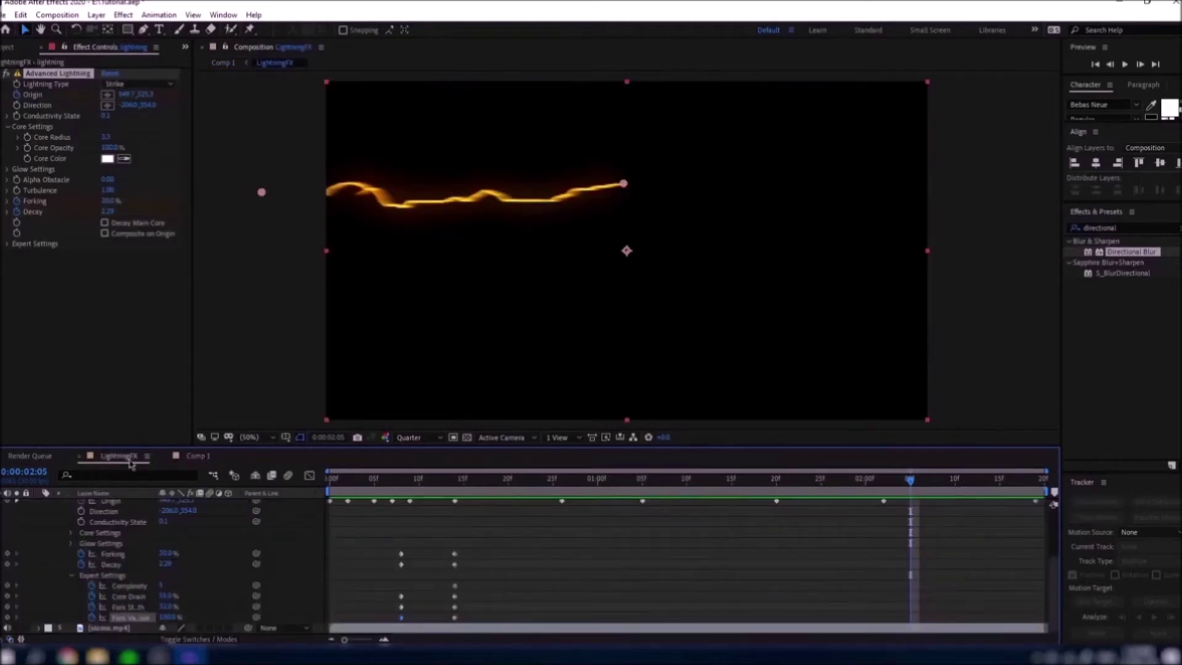
click(196, 456)
drag(590, 479, 969, 512)
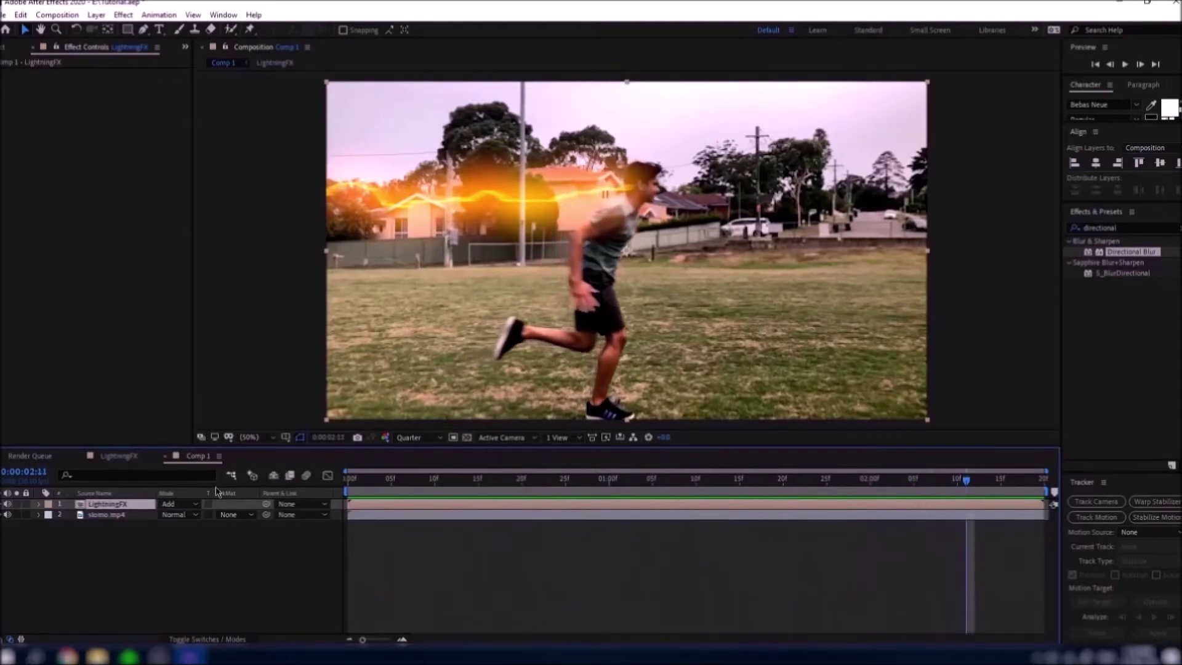
Duplicate the LightningFX composition in the project and open the copy.
click(4, 47)
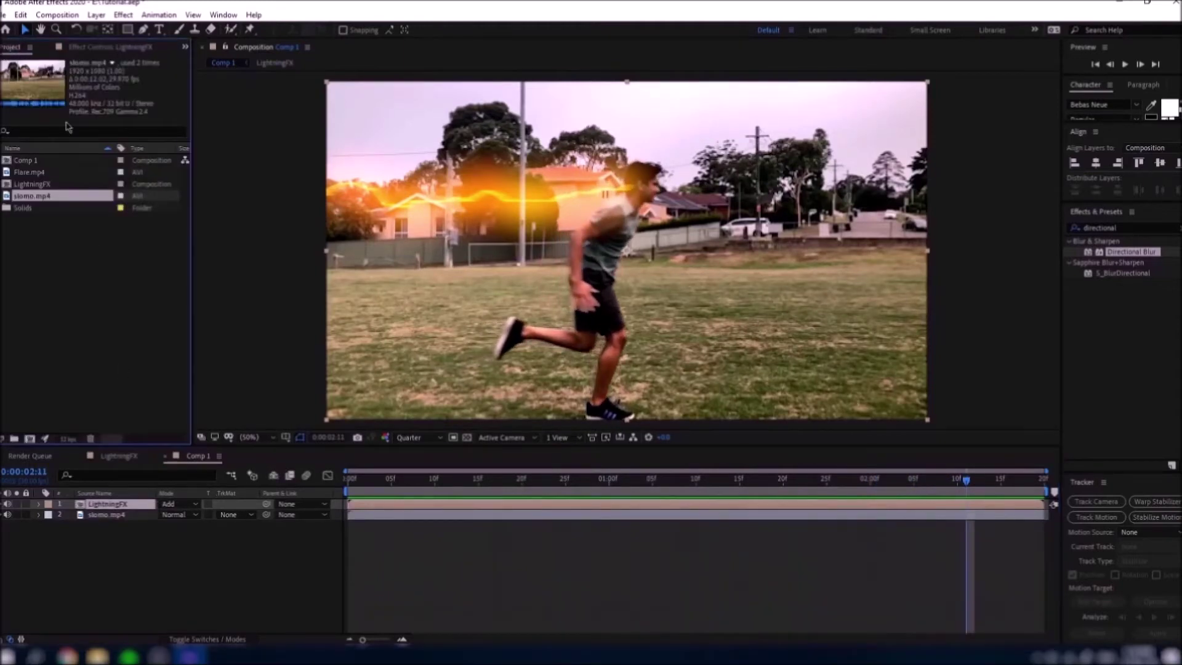
click(33, 184)
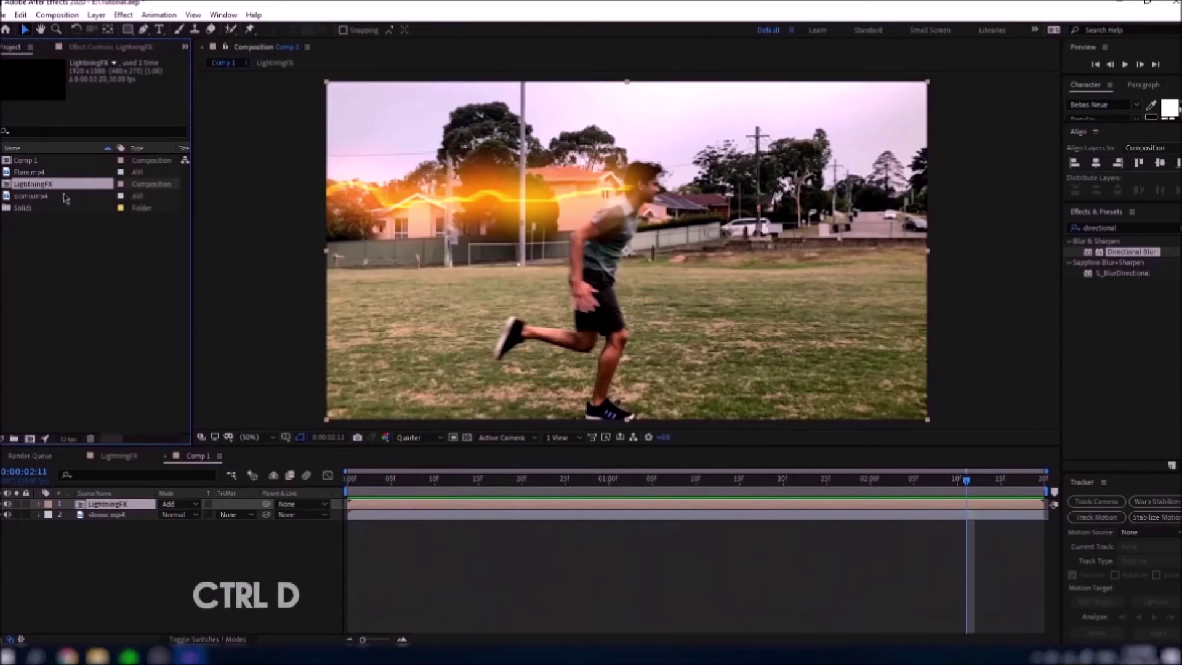
key(ctrl+d)
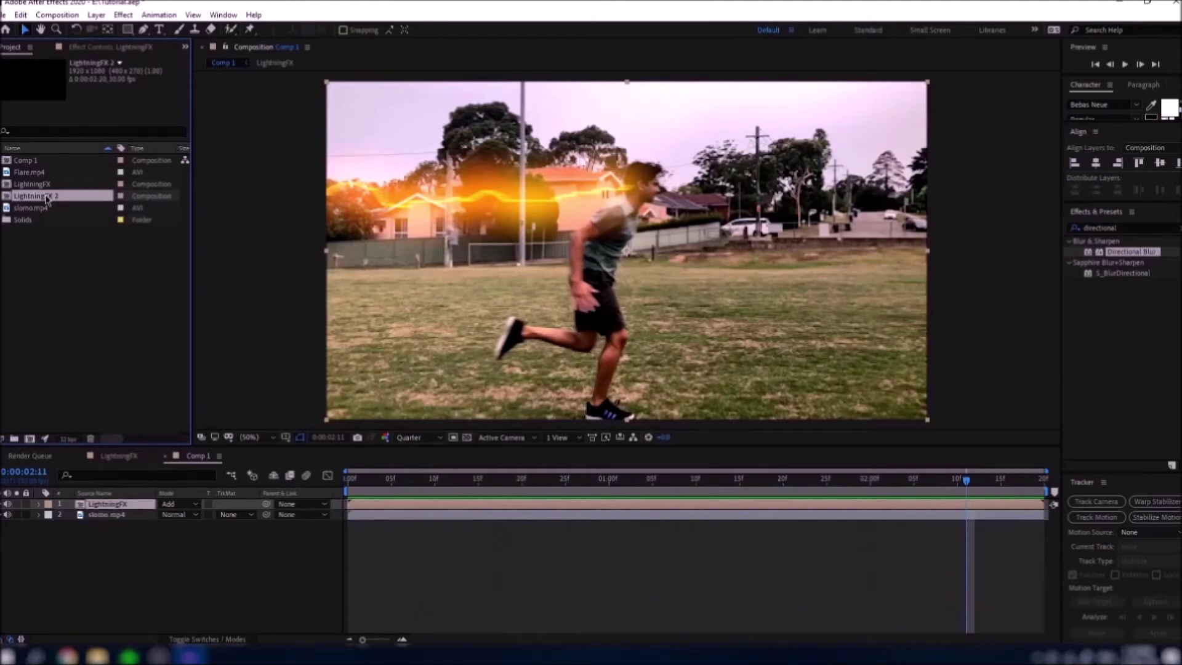
double_click(46, 197)
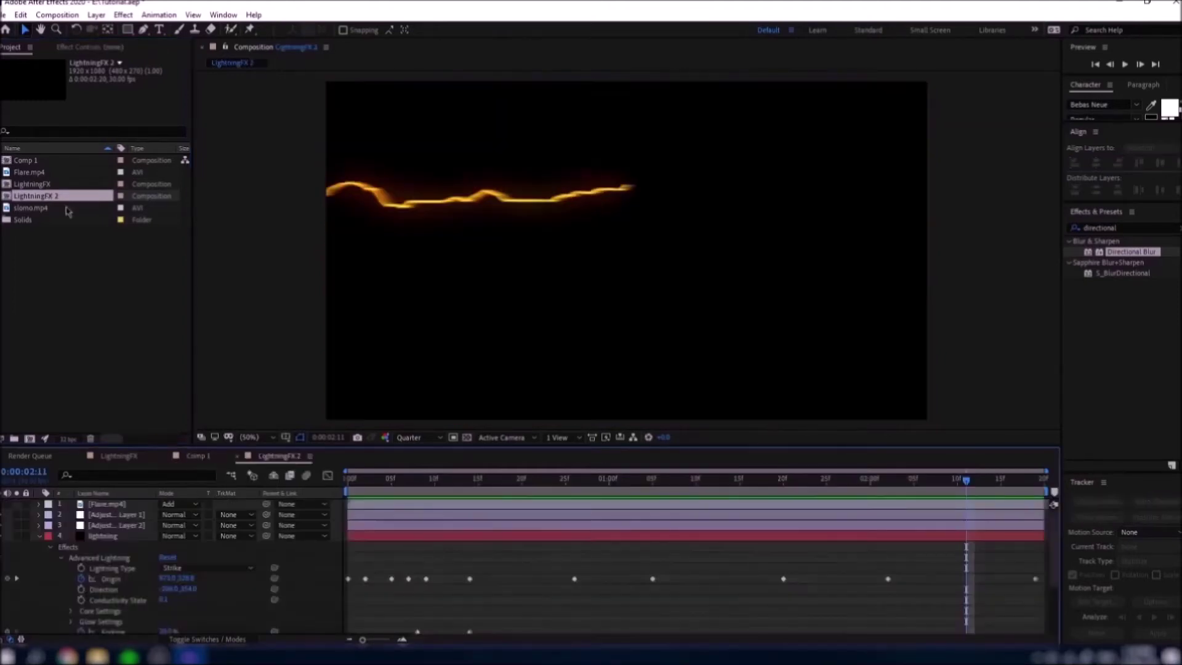
In LightningFX 2, show the slomo.mp4 footage, hide the flare and adjustment layers, and return to 0:00:00:00.
scroll(61, 590, down, 1)
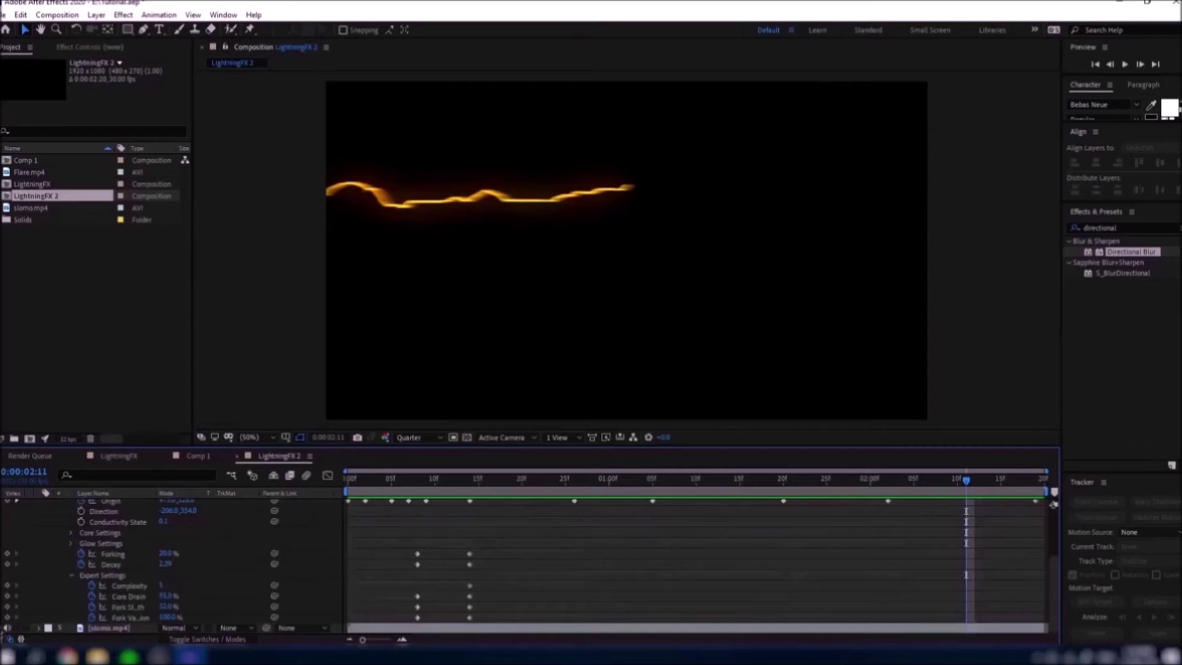
key(Caps_Lock)
drag(418, 480, 346, 481)
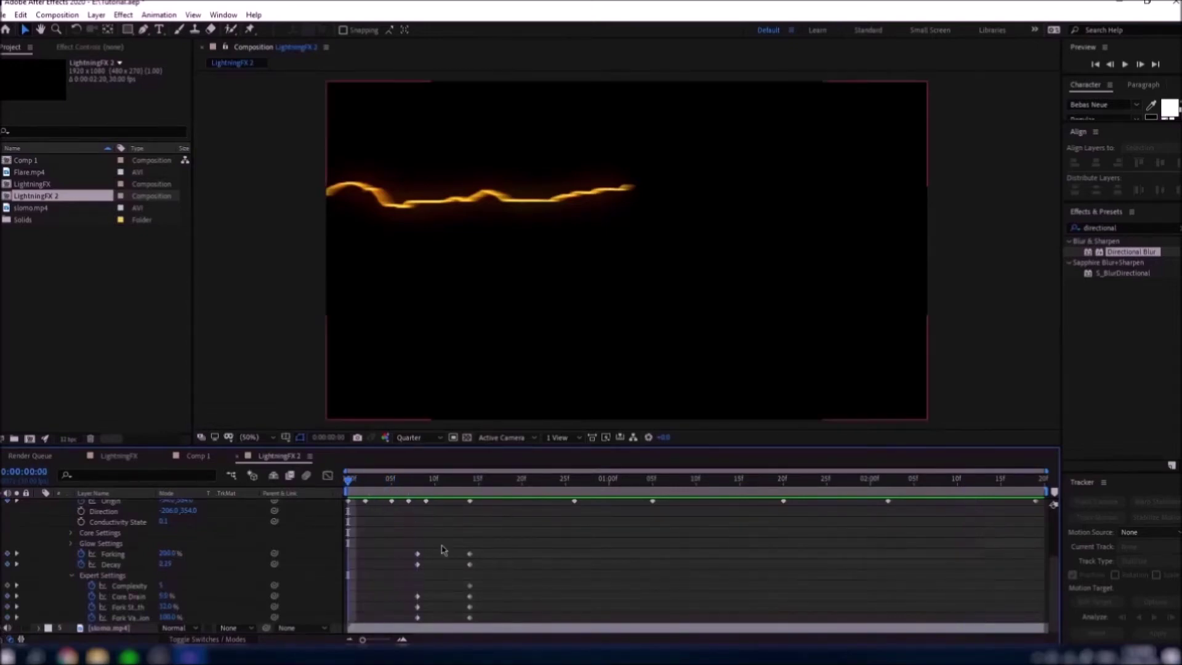
scroll(442, 550, up, 3)
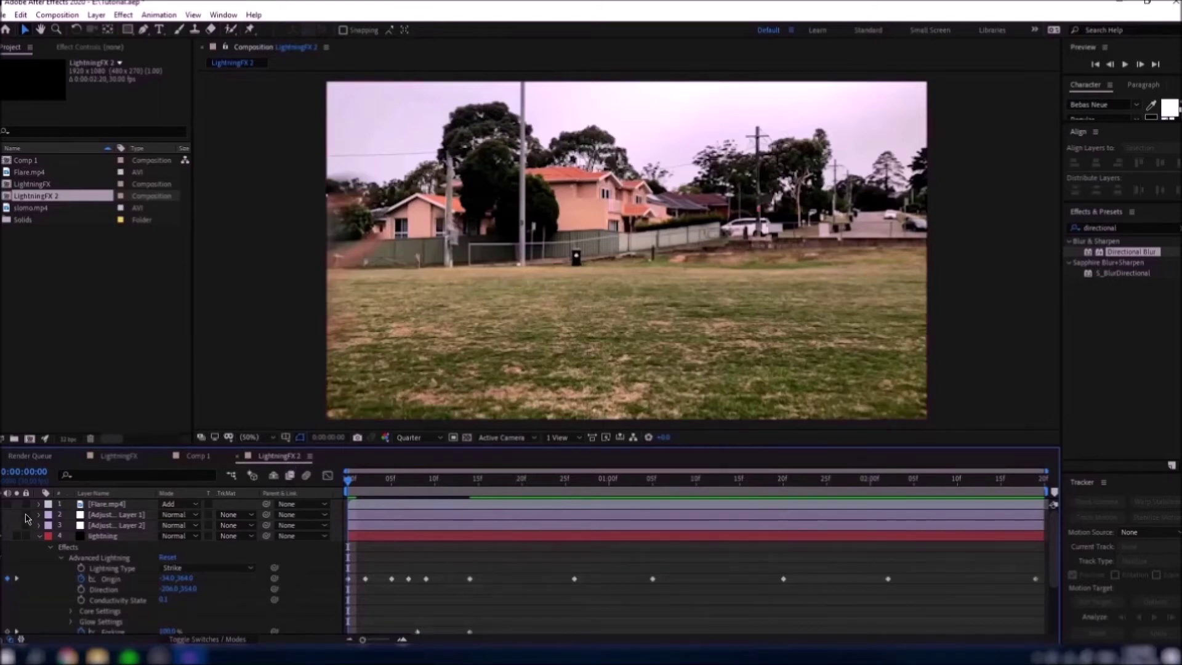
Delete the lightning layer's Origin keyframes in LightningFX 2, keeping only the one at 0:00:02:19.
click(131, 536)
drag(606, 483, 1091, 487)
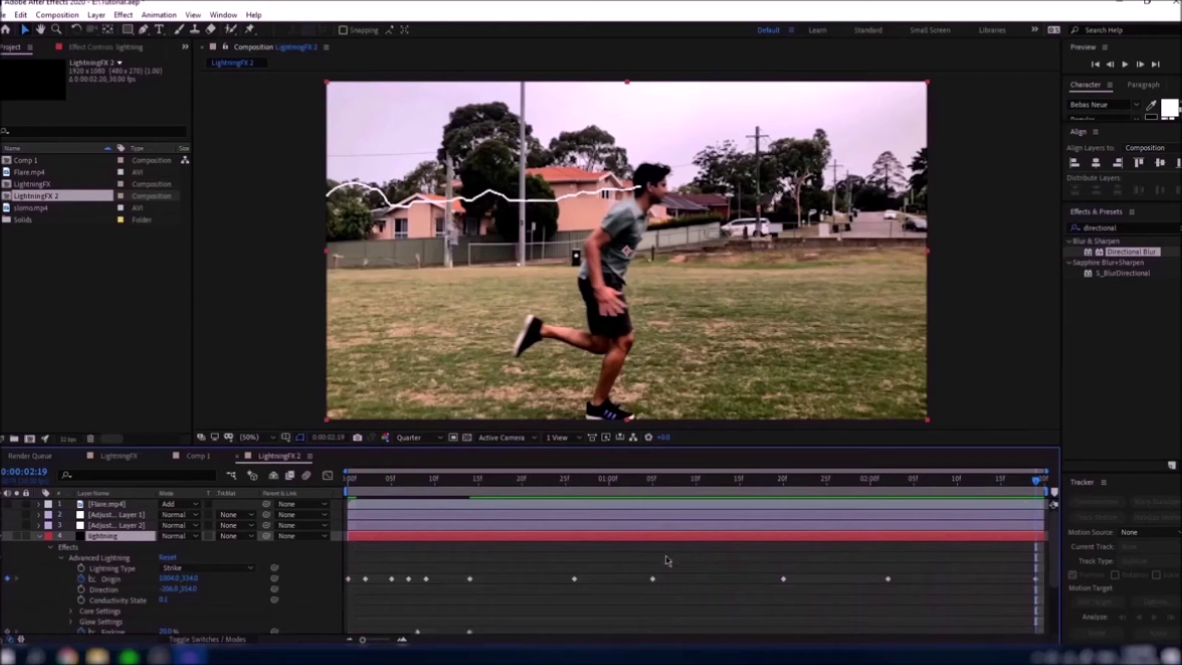
drag(962, 571, 345, 591)
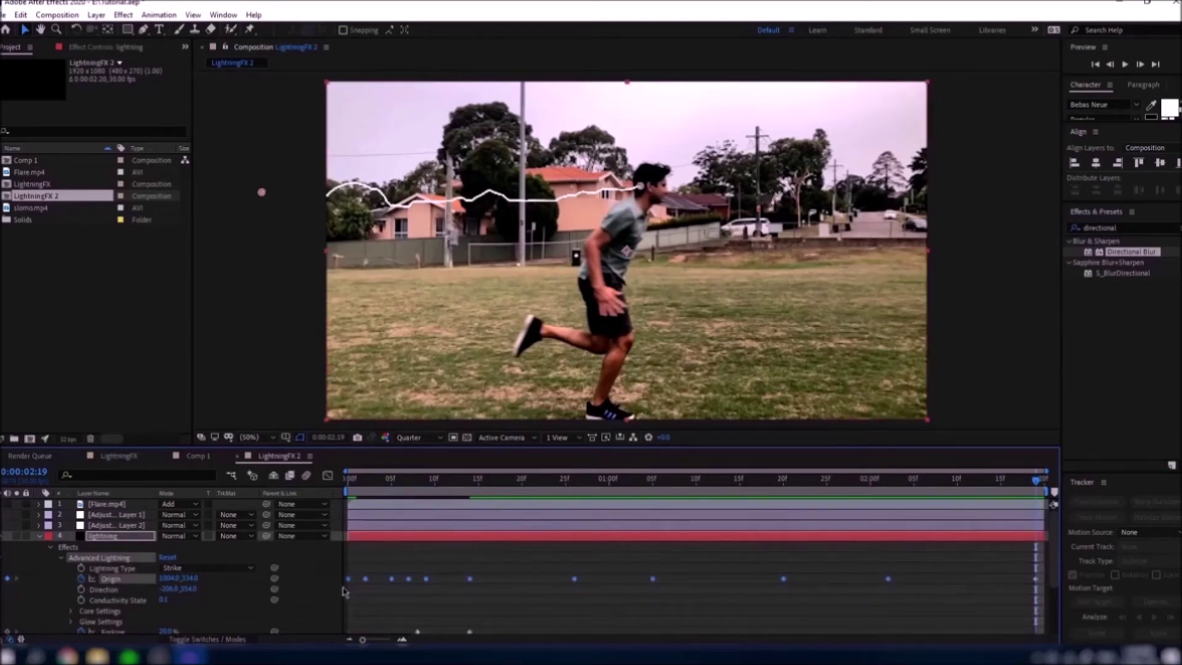
key(Delete)
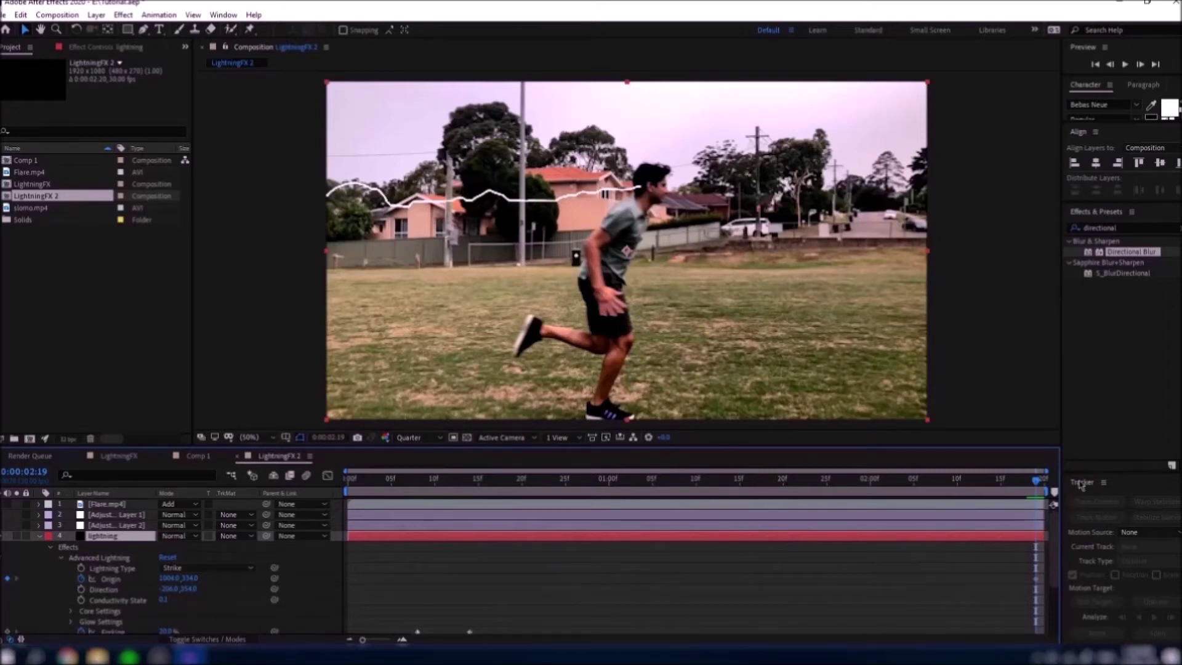
Scrub the footage, then place the lightning's Origin on the runner's trailing hand at 0:00:02:19.
drag(1025, 483, 730, 473)
drag(816, 465, 1038, 348)
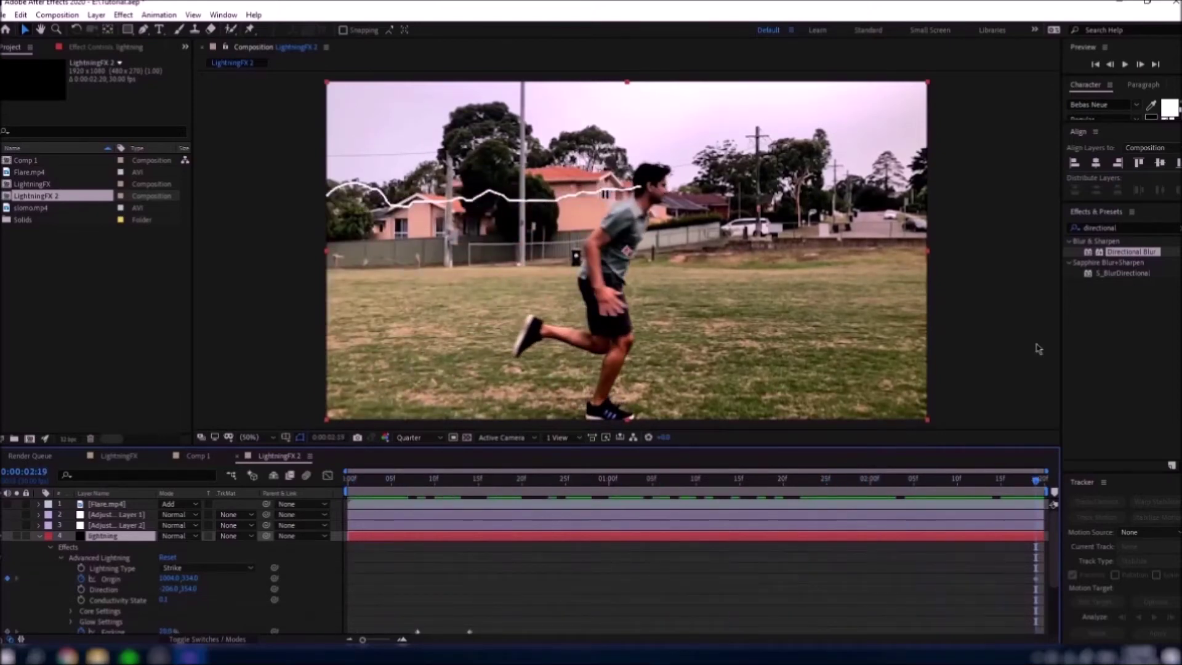
click(112, 582)
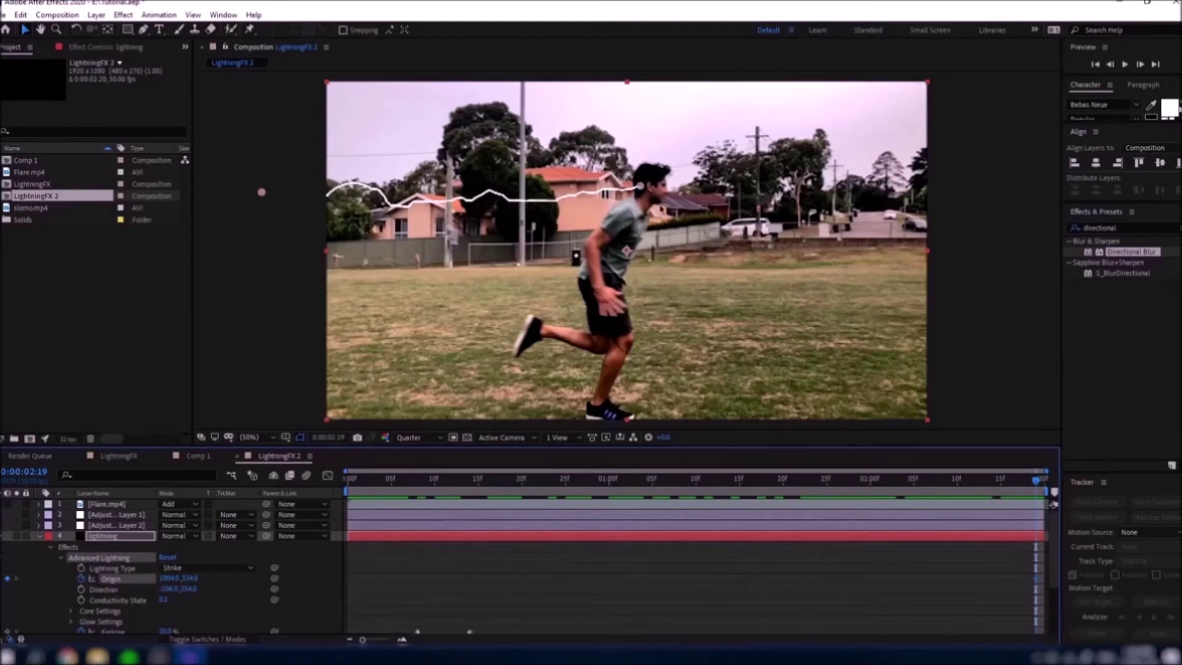
drag(645, 192, 583, 284)
Keyframe the lightning's Origin along the runner's hand, working backwards from 0:00:02:19 to 0:00:00:00, and preview the motion.
key(Page_Up)
key(Page_Up)
key(Page_Up)
key(Page_Up)
key(Page_Up)
key(Page_Up)
key(Page_Up)
key(Page_Up)
key(Page_Up)
key(Page_Up)
key(Page_Up)
key(Page_Up)
key(Page_Up)
key(Page_Up)
key(Page_Up)
key(Page_Up)
key(Page_Up)
key(Page_Up)
key(Page_Up)
key(Page_Up)
key(Page_Up)
key(Page_Up)
key(Page_Up)
drag(584, 284, 539, 269)
key(Page_Up)
key(Page_Up)
key(Page_Up)
key(Page_Up)
key(Page_Up)
key(Page_Up)
key(Page_Up)
drag(539, 268, 489, 253)
key(Page_Up)
key(Page_Up)
key(Page_Up)
key(Page_Up)
key(Page_Up)
key(Page_Up)
key(Page_Up)
key(Page_Up)
key(Page_Up)
key(Page_Up)
key(Page_Up)
key(Page_Up)
key(Page_Up)
key(Page_Up)
key(Page_Up)
key(Page_Up)
key(Page_Up)
drag(489, 253, 472, 253)
key(Page_Up)
key(Page_Up)
key(Page_Up)
key(Page_Up)
key(Page_Up)
key(Page_Up)
key(Page_Up)
key(Page_Up)
key(Page_Up)
key(Page_Up)
mouse_move(452, 480)
mouse_down()
mouse_move(515, 479)
mouse_move(443, 480)
mouse_up()
drag(424, 271, 373, 247)
click(391, 483)
click(373, 483)
click(356, 483)
click(348, 483)
drag(347, 251, 317, 257)
key(space)
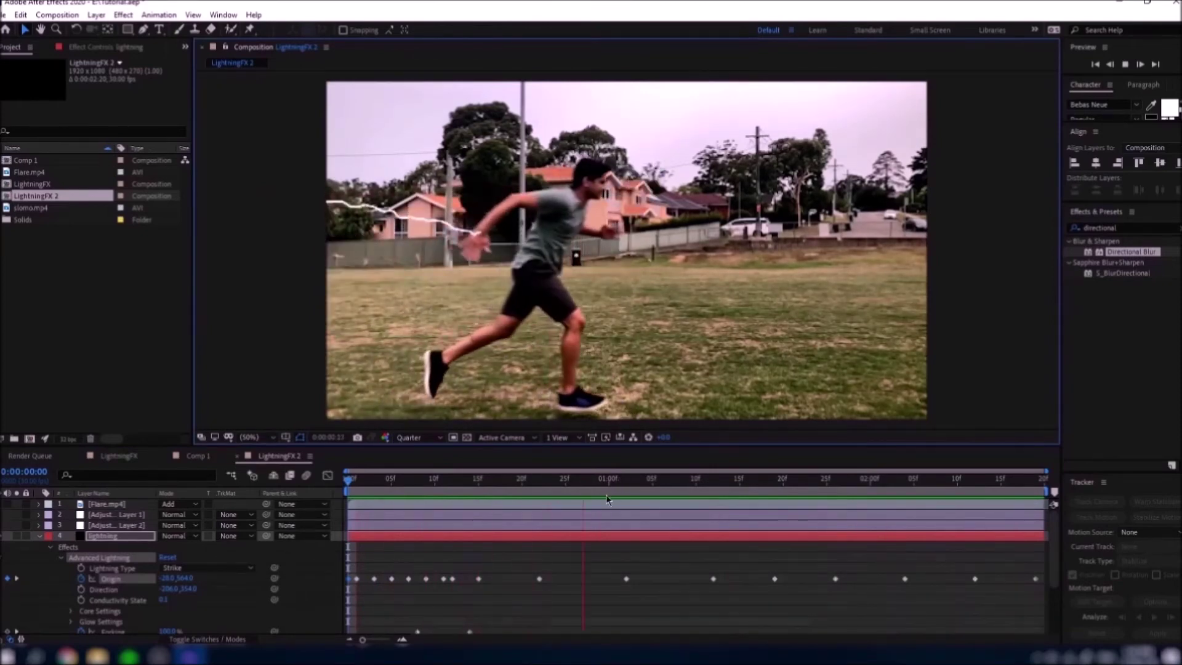
Keyframe the lightning's Direction at -90, 658 at 0:00:02:19 and adjust it back through the clip, trailing behind the hand.
click(672, 484)
key(End)
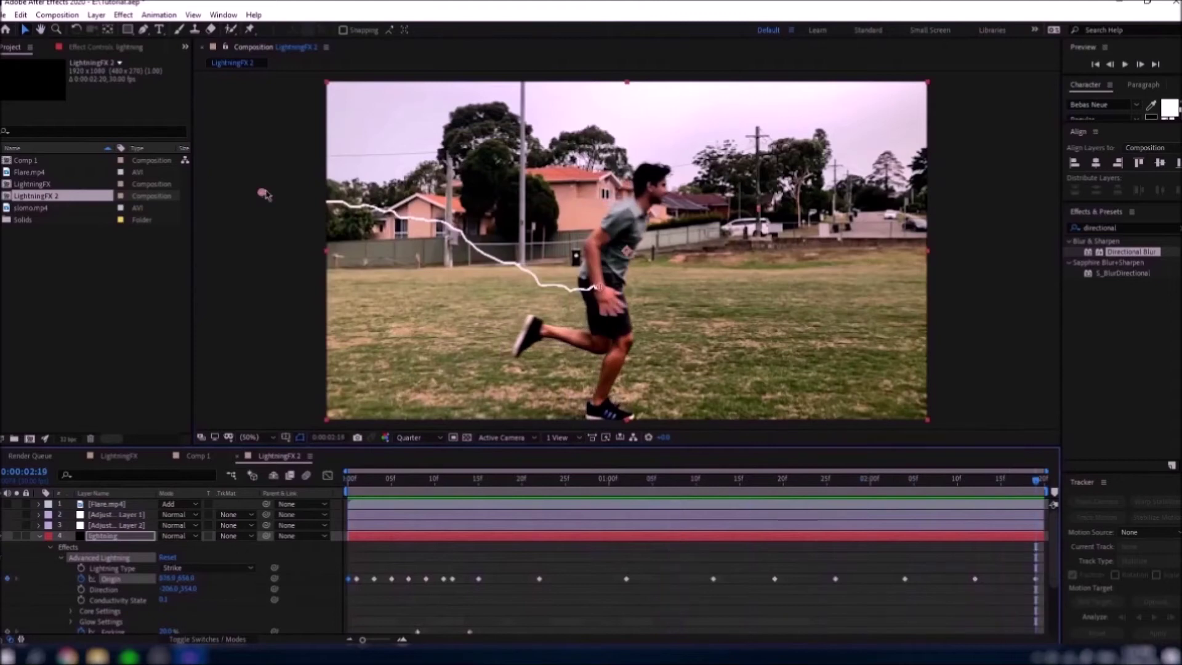
drag(265, 195, 301, 295)
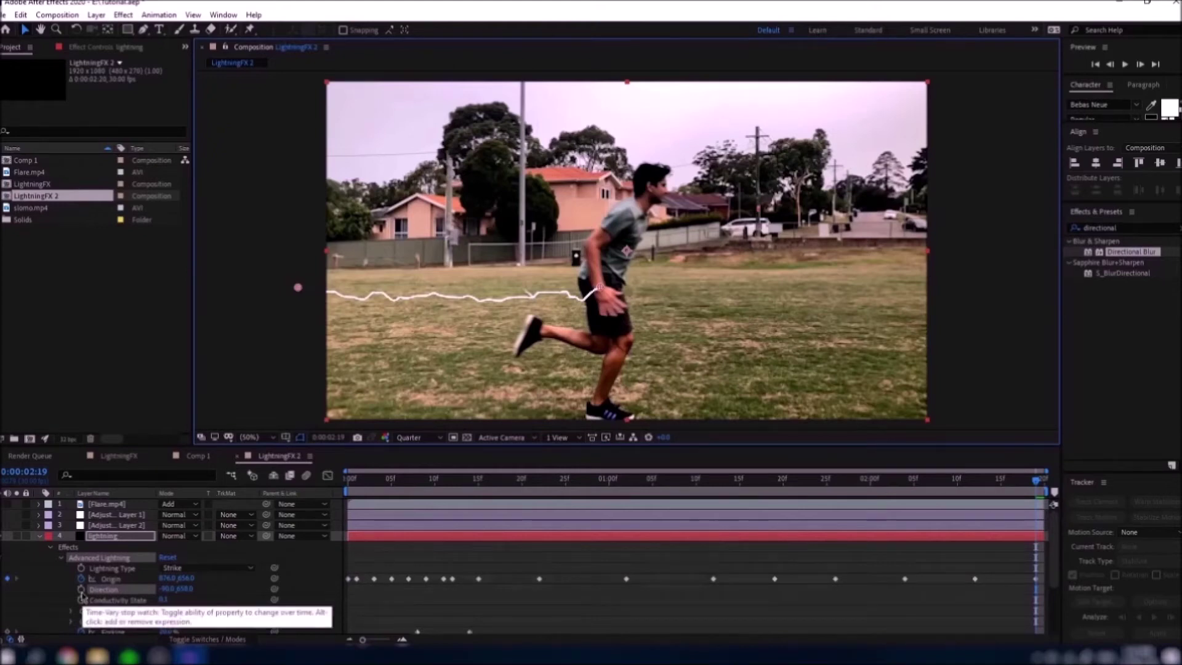
click(81, 589)
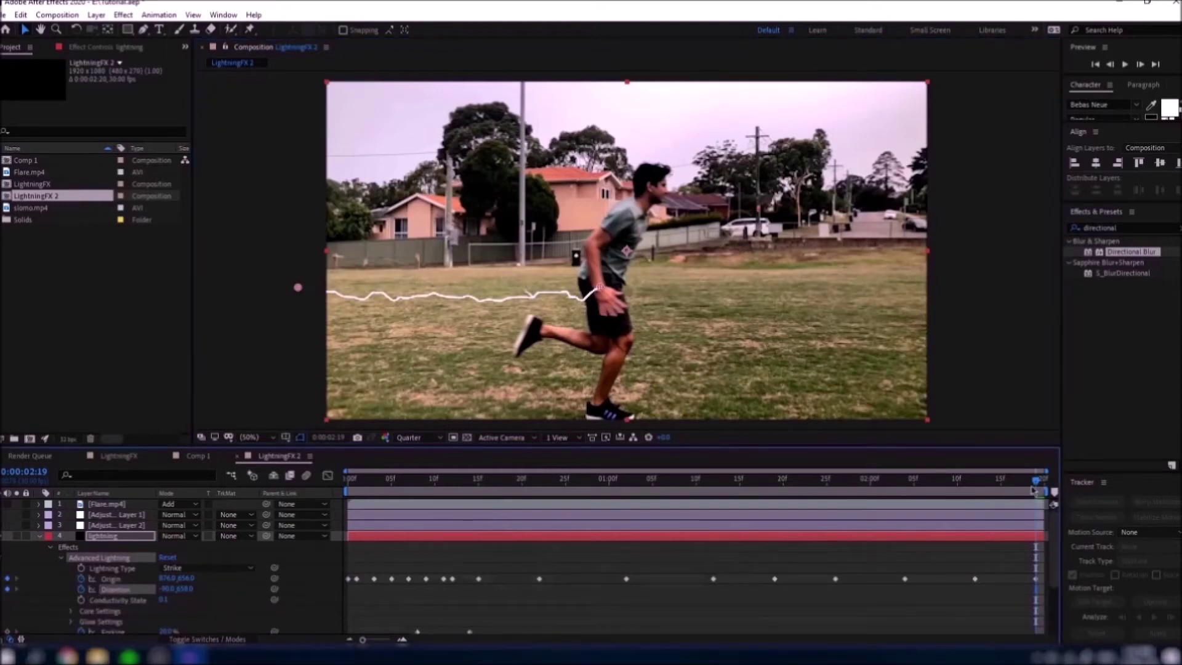
drag(1036, 480, 678, 480)
Hide slomo.mp4 and restore the flare and adjustment layers in LightningFX 2, then add that composition as Comp 1's top layer.
scroll(99, 584, down, 3)
click(1, 628)
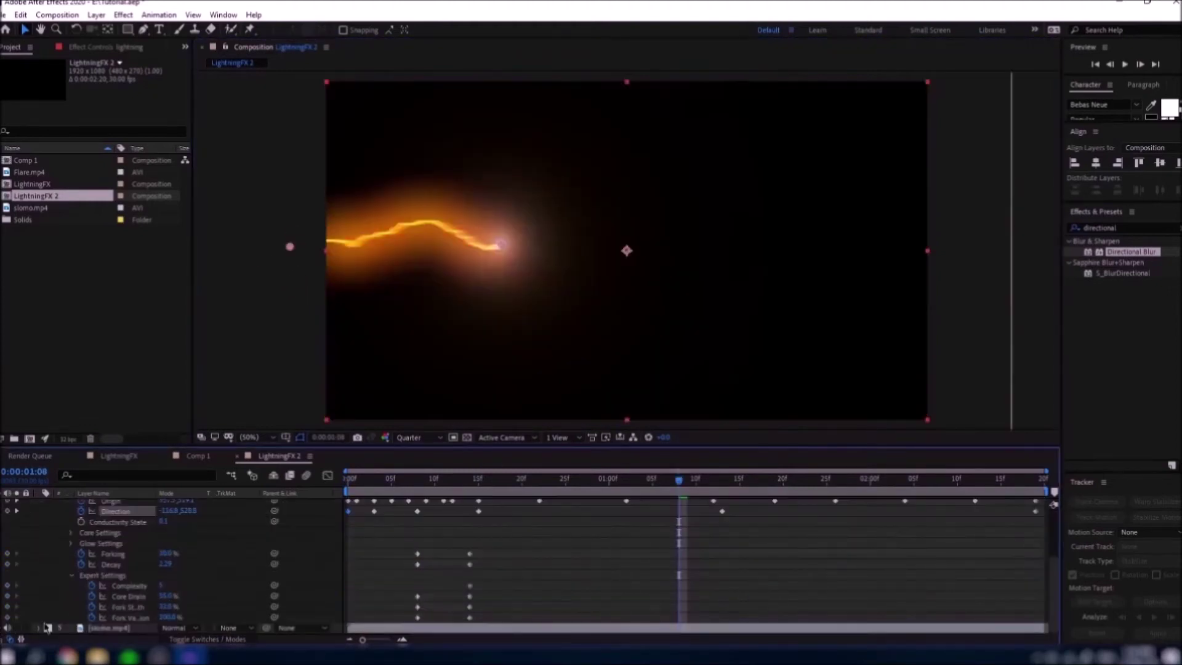
click(198, 456)
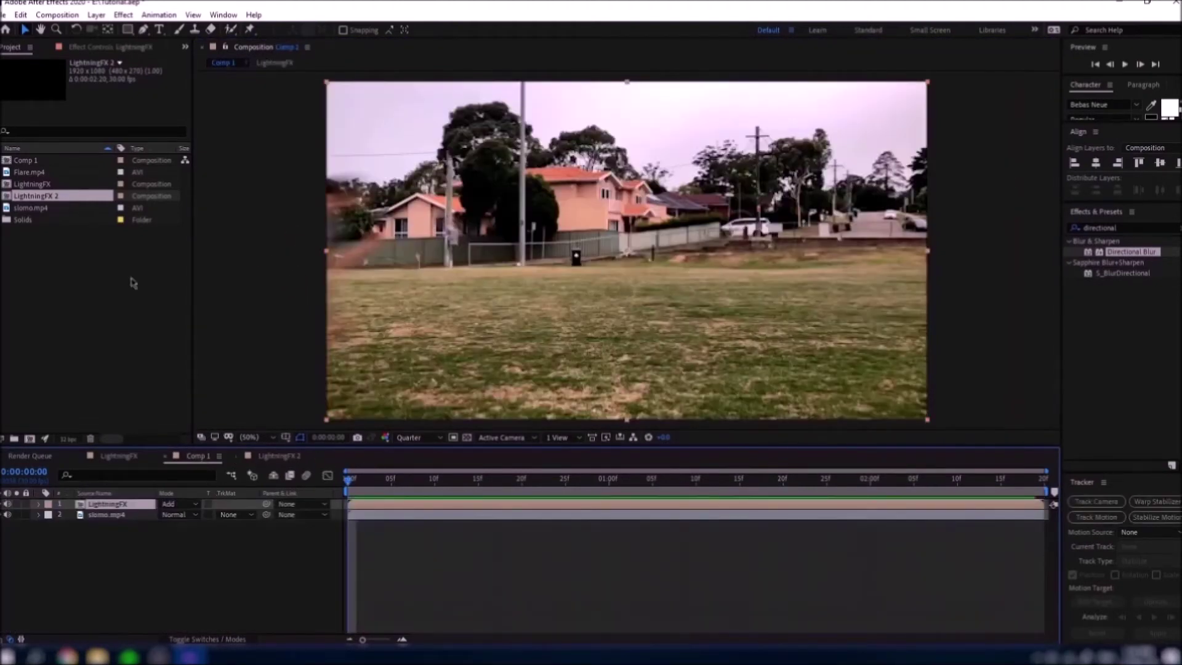
drag(41, 202, 109, 507)
Set the LightningFX 2 layer's blending mode to Add in Comp 1 and preview the composite.
drag(348, 479, 739, 480)
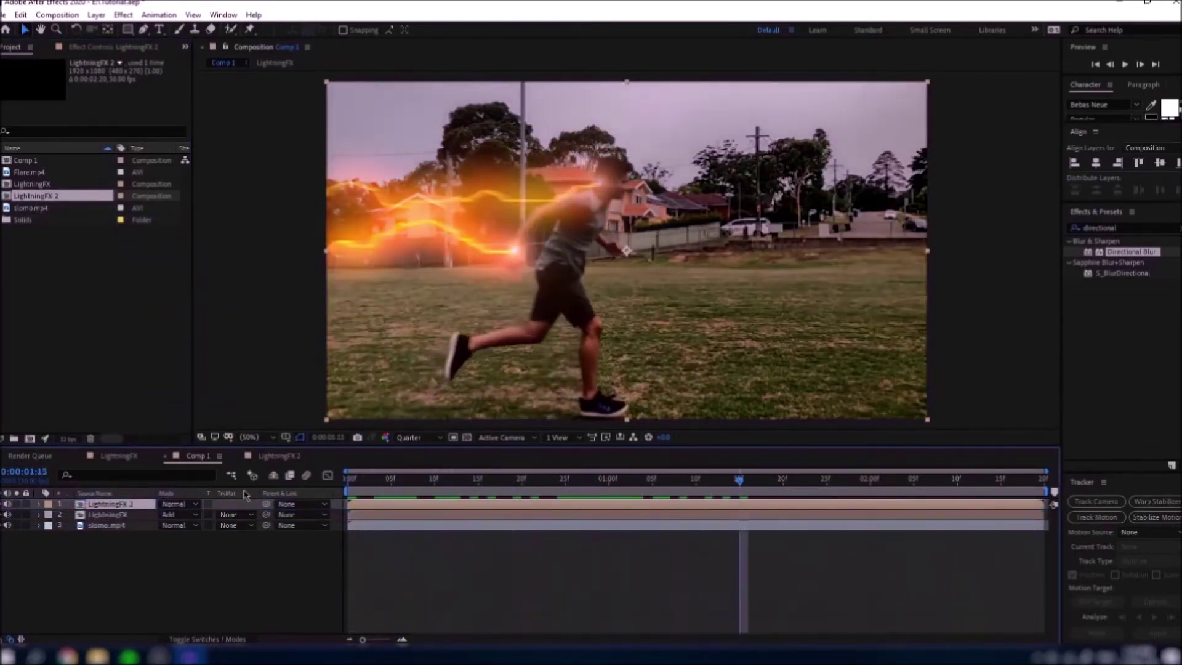
click(177, 504)
click(222, 228)
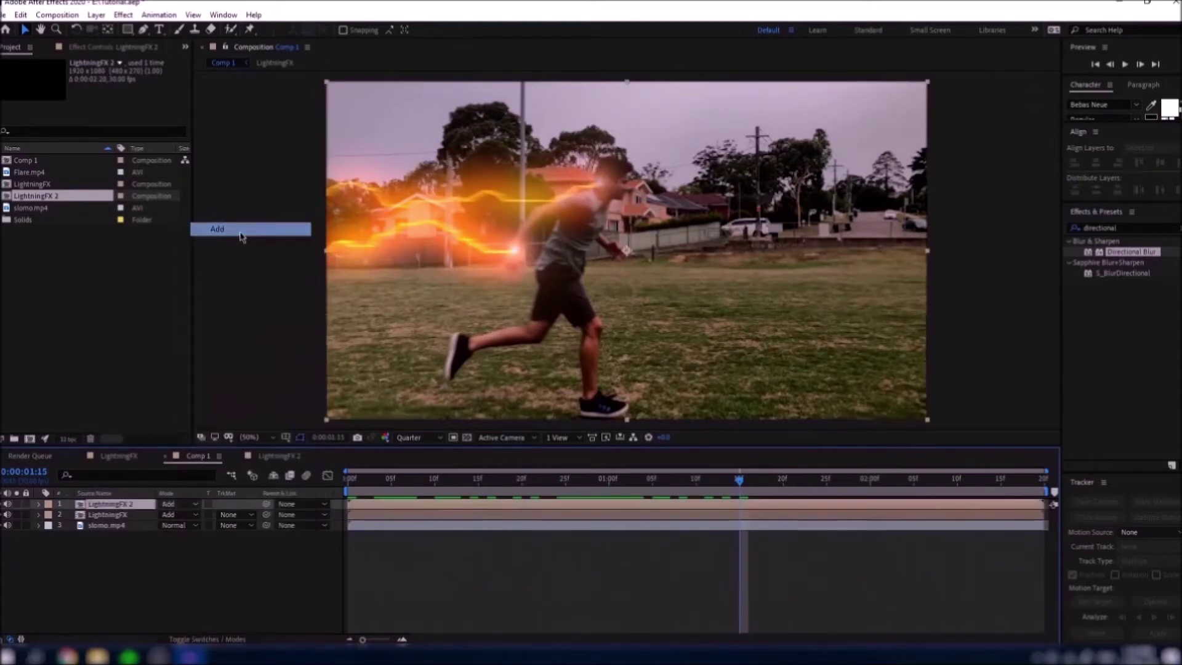
key(space)
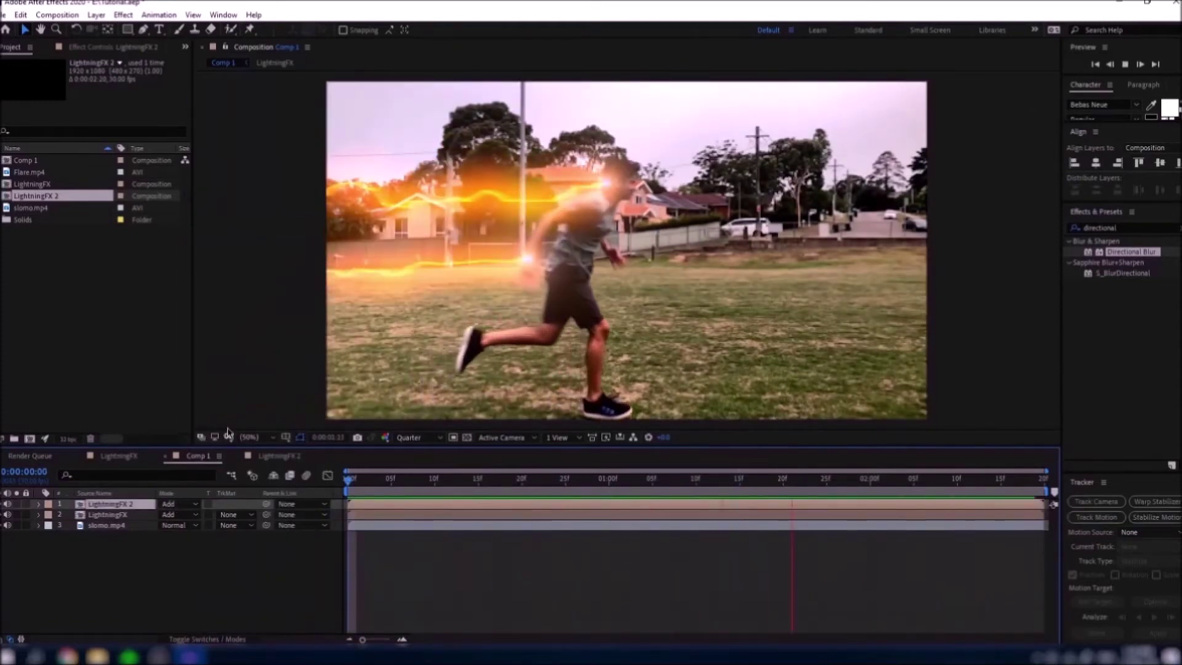
click(55, 298)
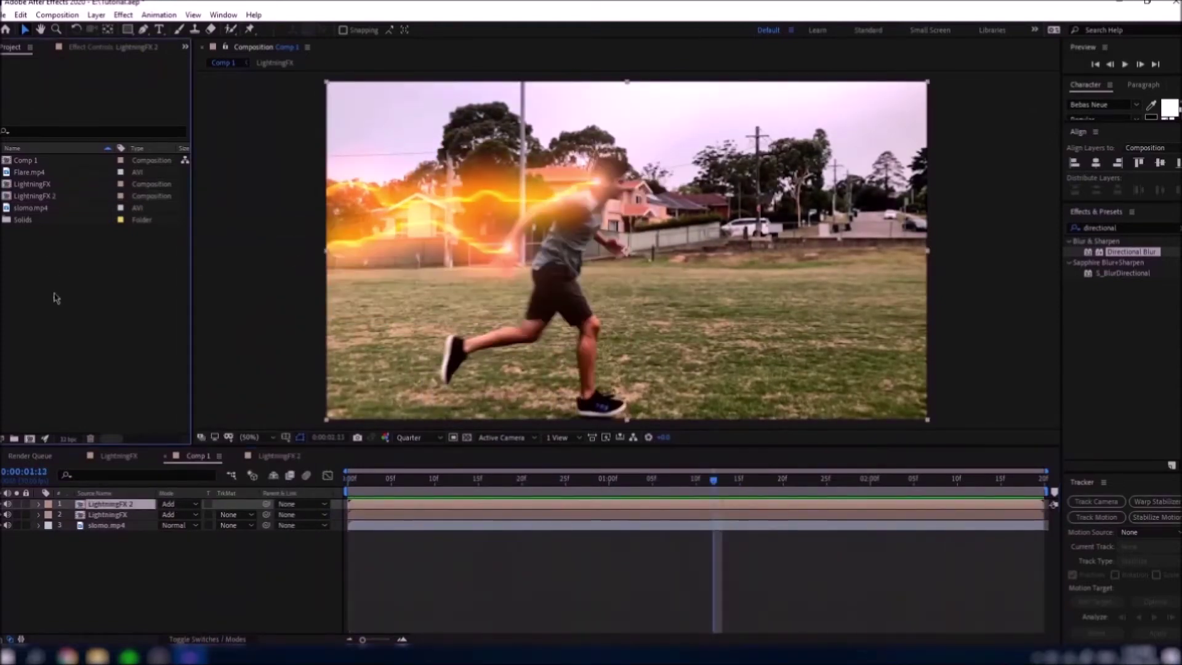
Duplicate the LightningFX composition in the project again and open the LightningFX 3 copy.
click(38, 188)
key(ctrl+d)
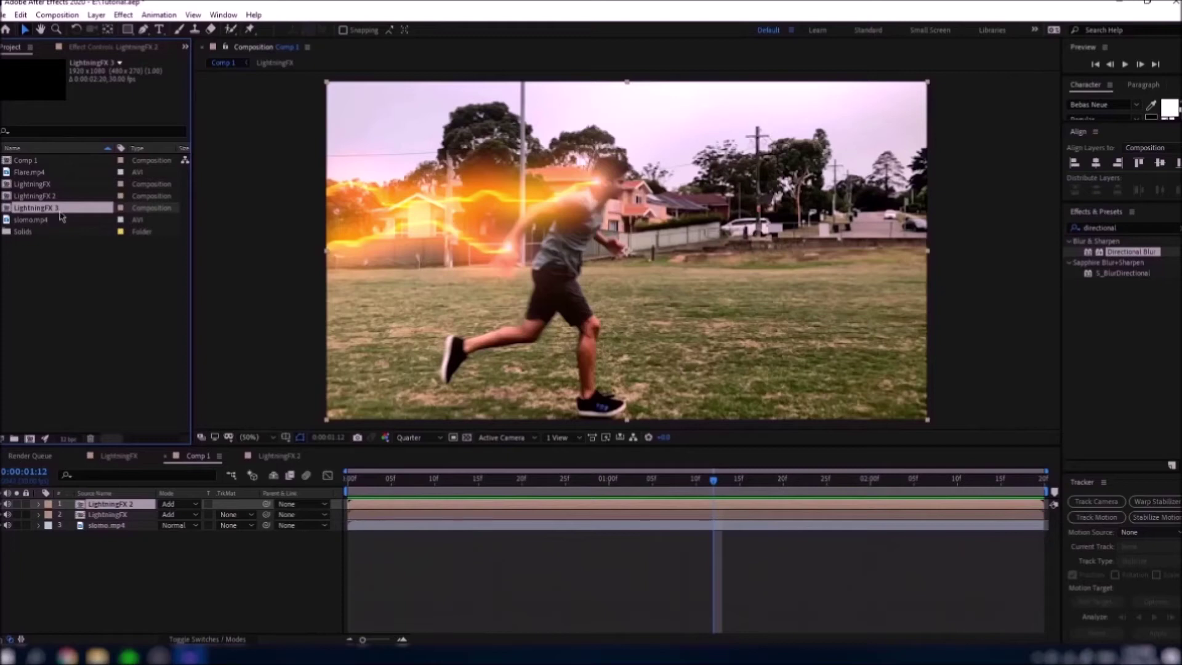
double_click(60, 212)
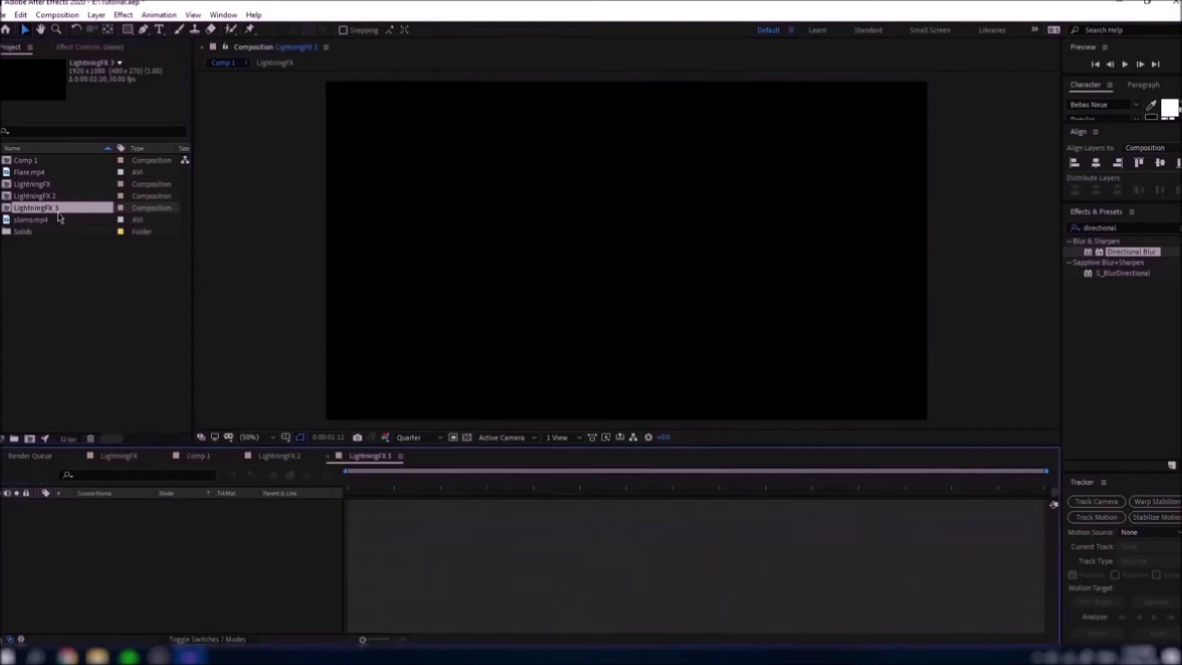
In LightningFX 3, hide the flare and both adjustment layers and show the slomo.mp4 footage.
drag(1, 504, 1, 526)
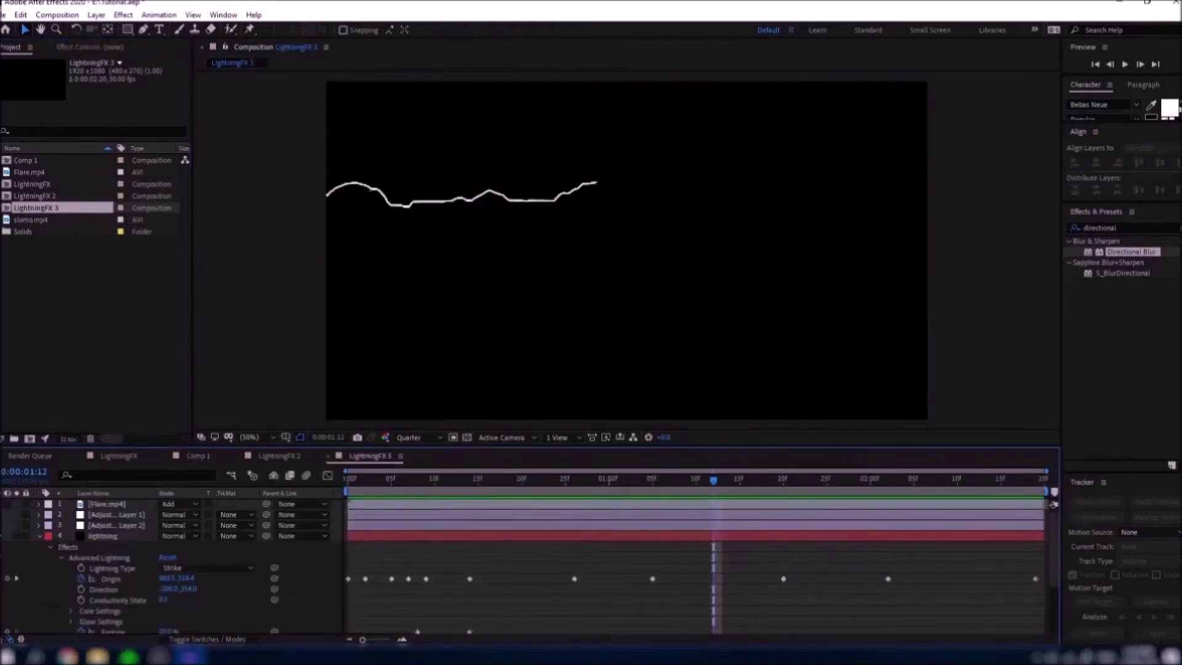
scroll(53, 549, down, 3)
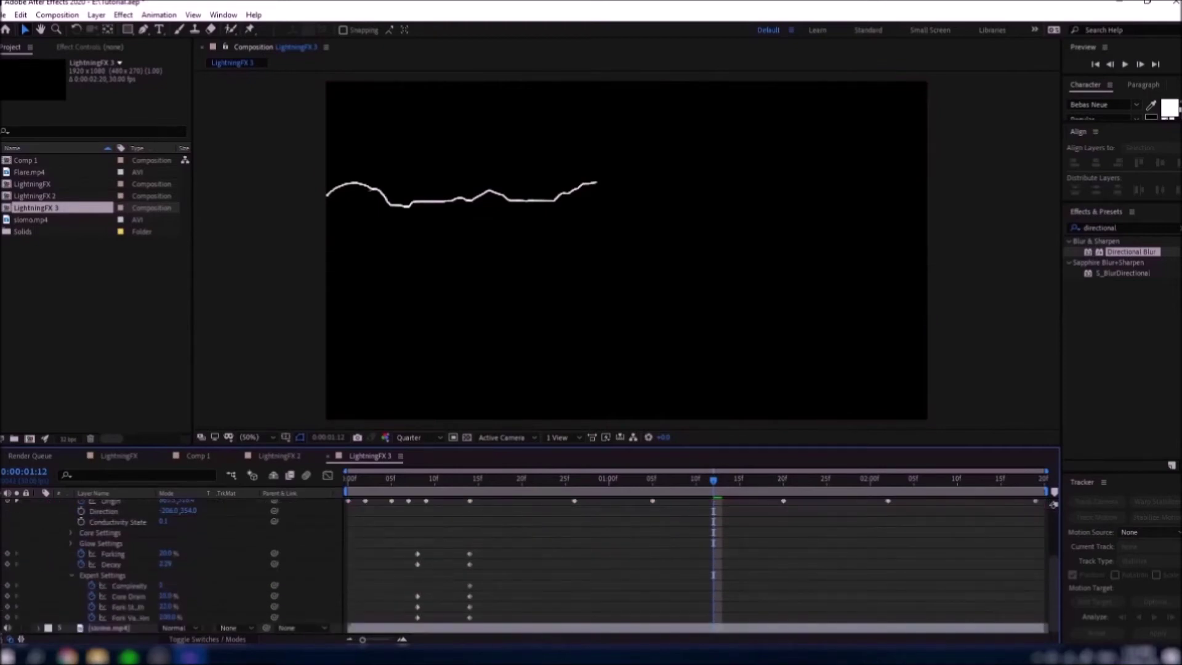
click(1, 628)
click(123, 627)
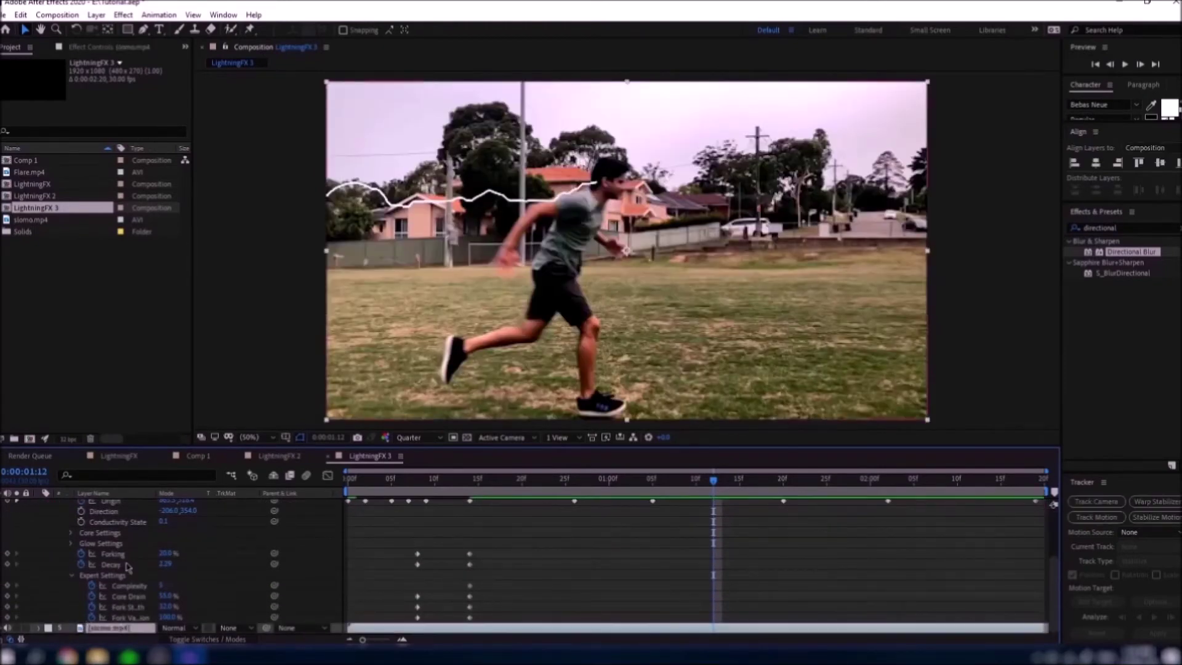
scroll(120, 566, up, 2)
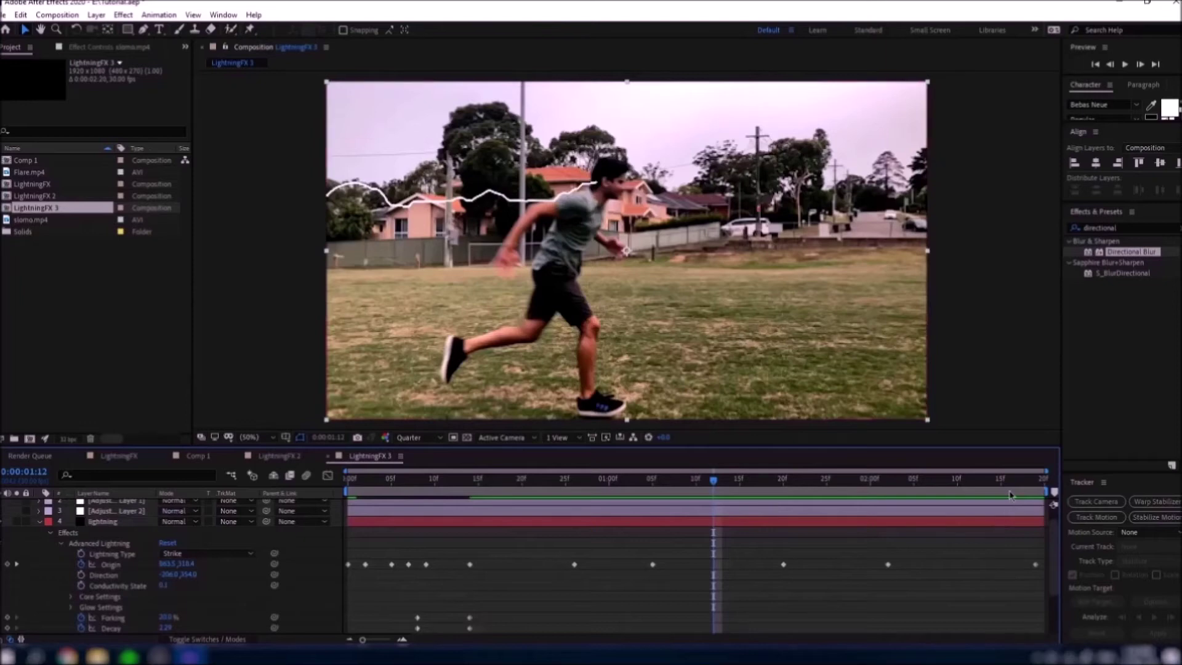
Remove all Origin keyframes from the lightning in LightningFX 3 and scrub the footage for a new attachment point.
key(space)
click(81, 564)
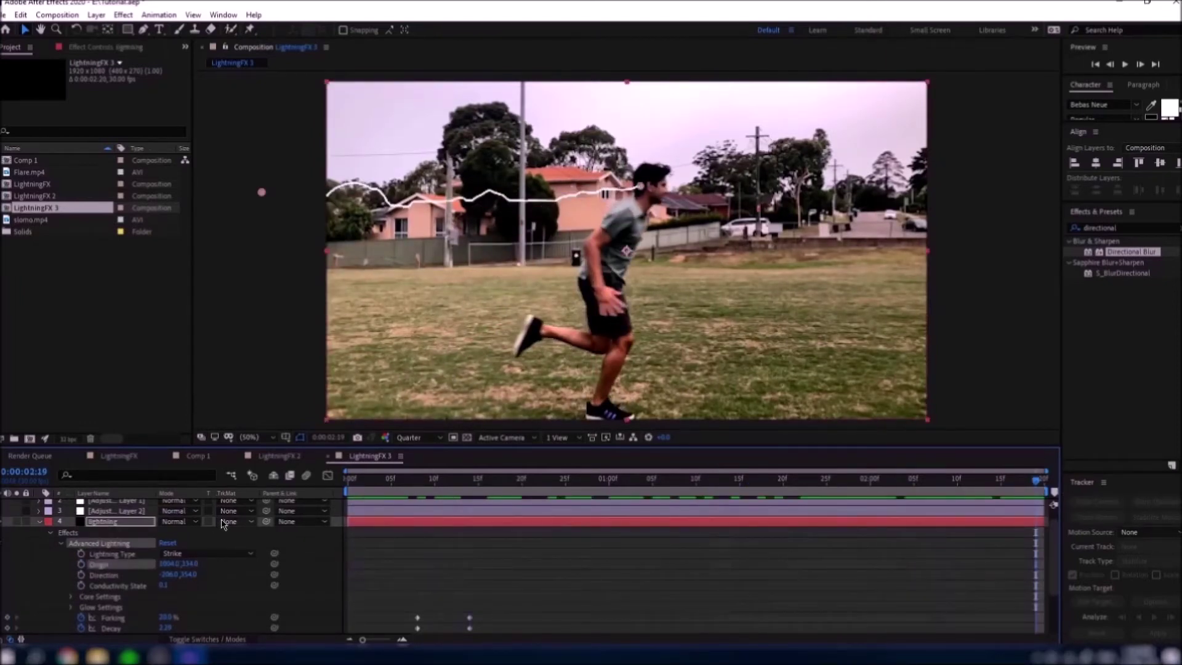
drag(1036, 479, 513, 455)
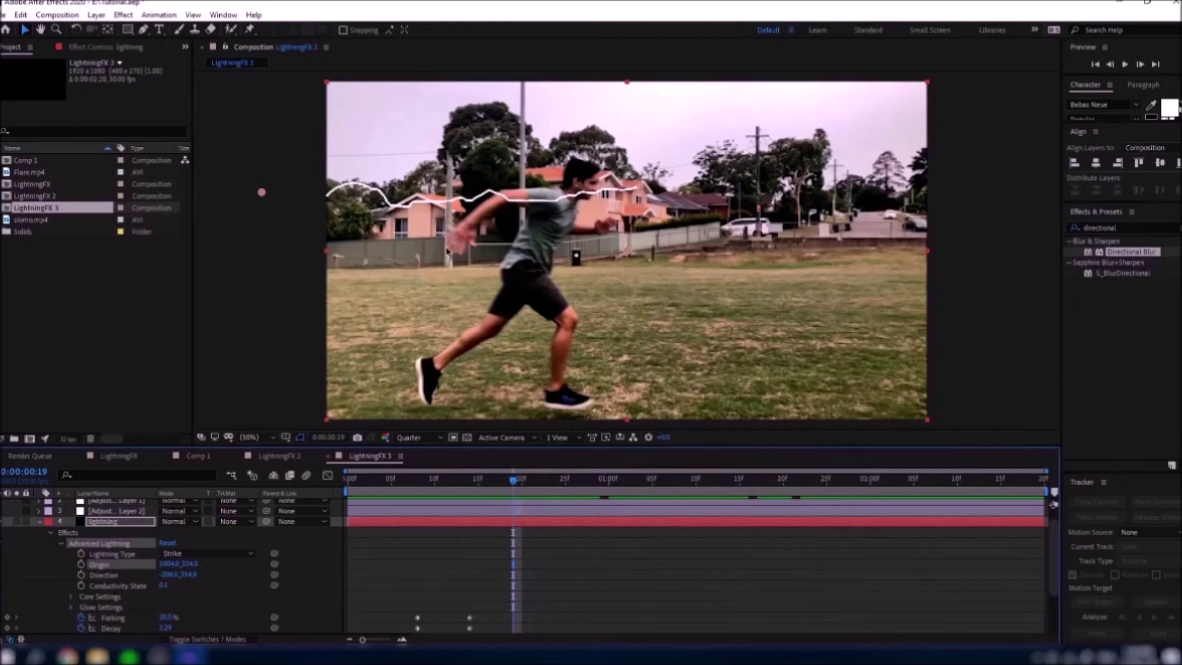
Keyframe the lightning's Origin on the runner's torso backwards from 0:00:02:19, and add LightningFX 3 to Comp 1 in Add mode.
key(End)
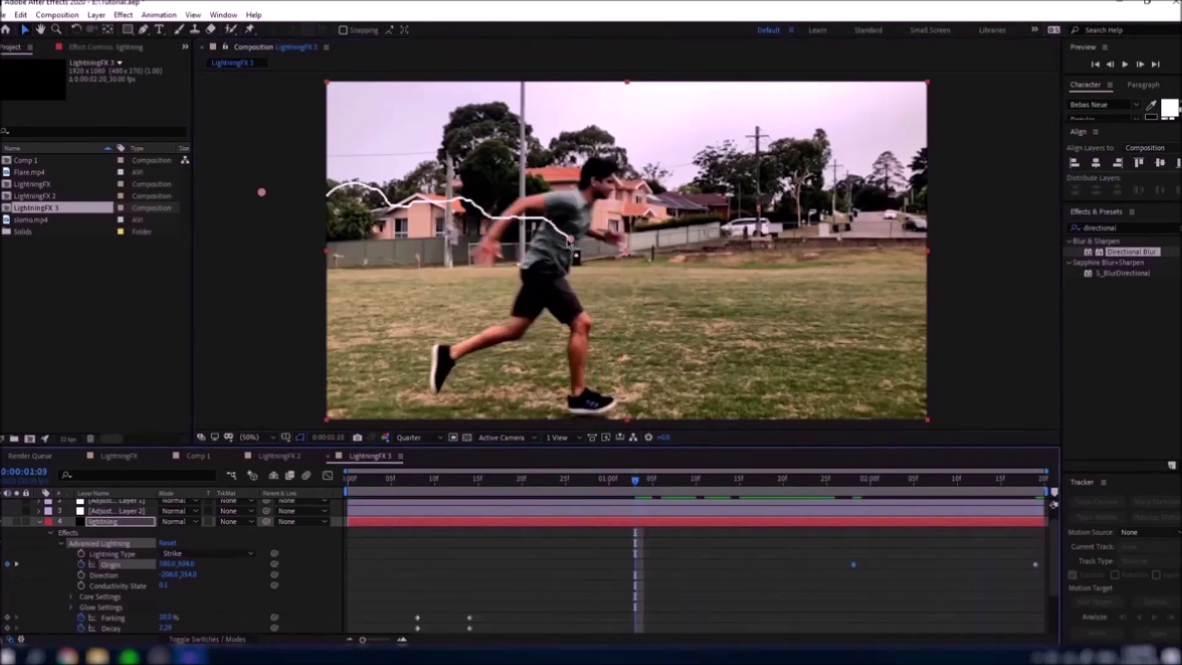
click(455, 484)
key(space)
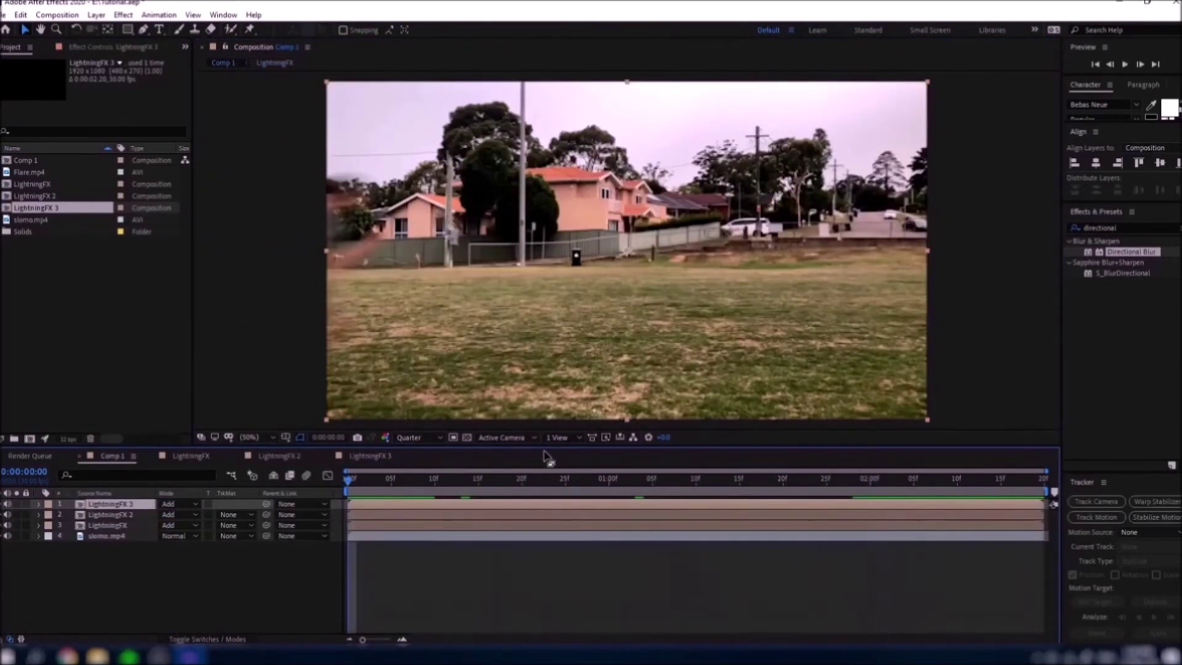
Play back Comp 1 with all three lightning layers and scrub it towards the end.
key(space)
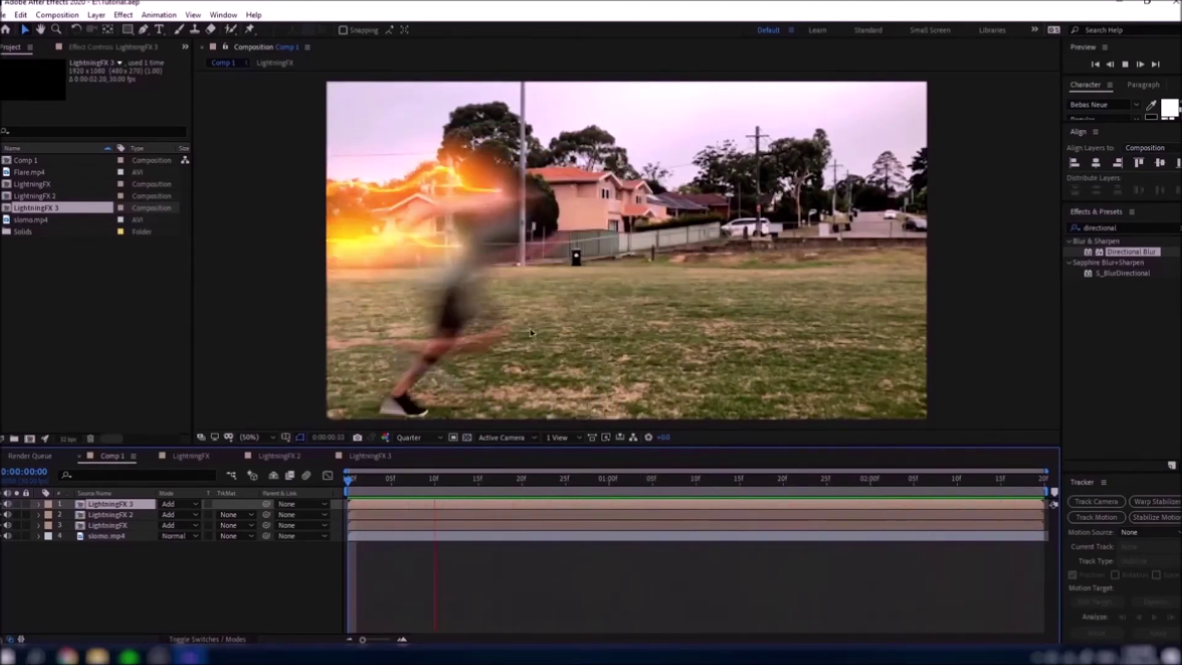
key(space)
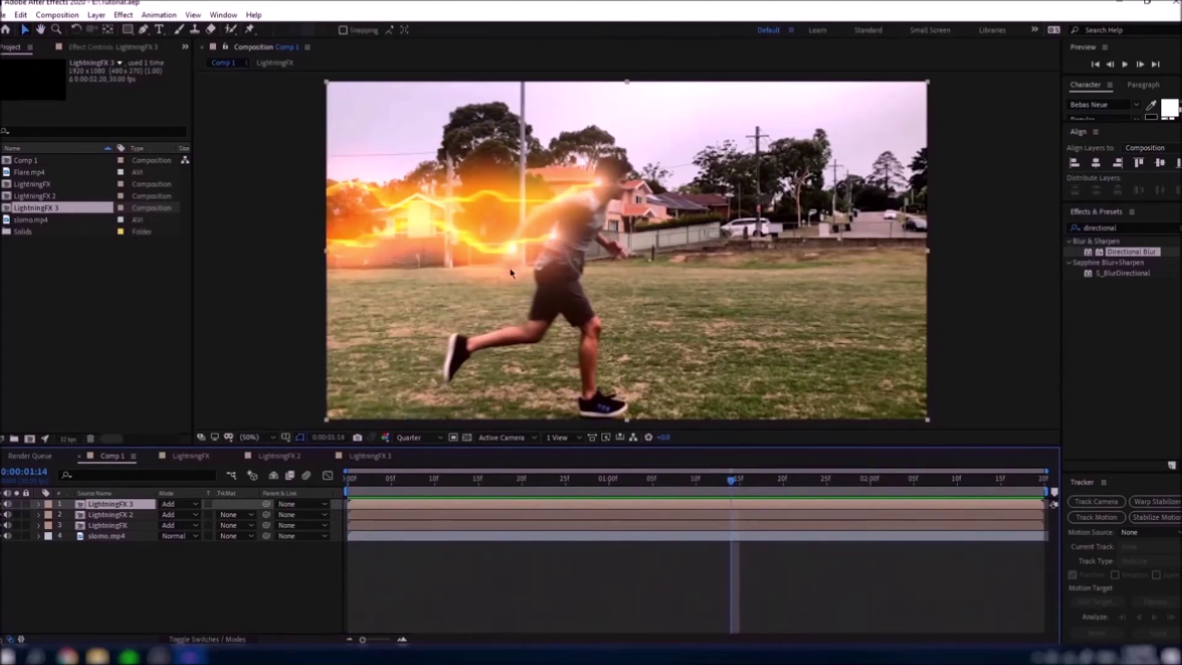
drag(740, 490, 1036, 486)
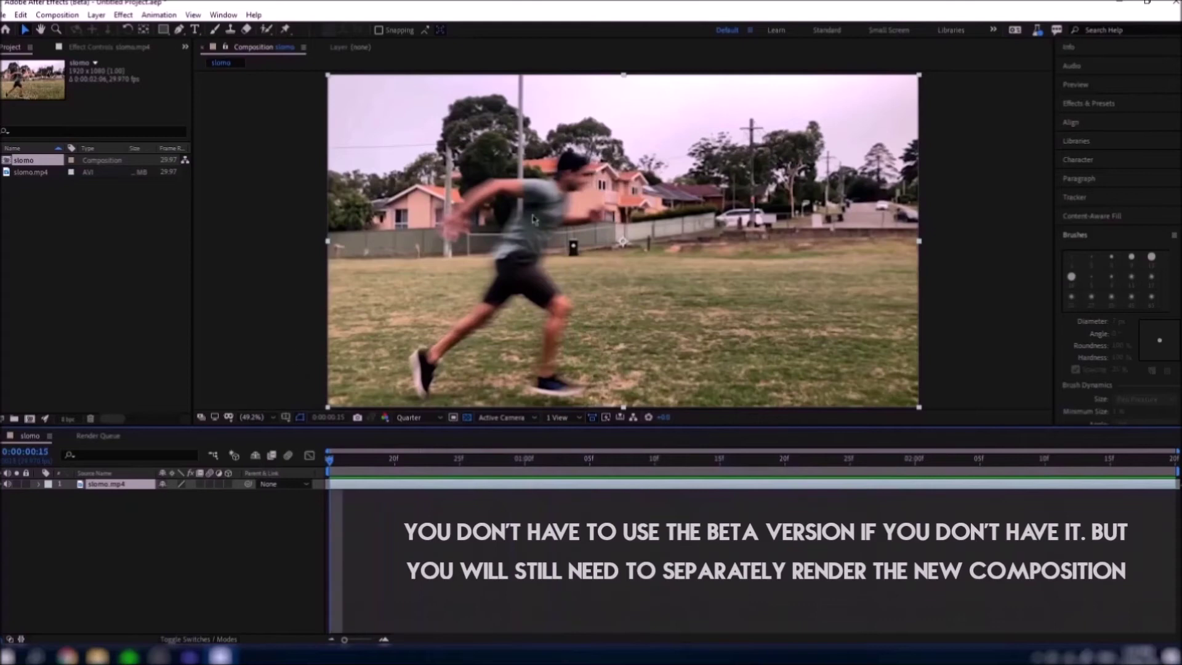
In After Effects (Beta), set the slomo composition's preview resolution to Full and open the slomo.mp4 layer with the Roto Brush.
click(412, 421)
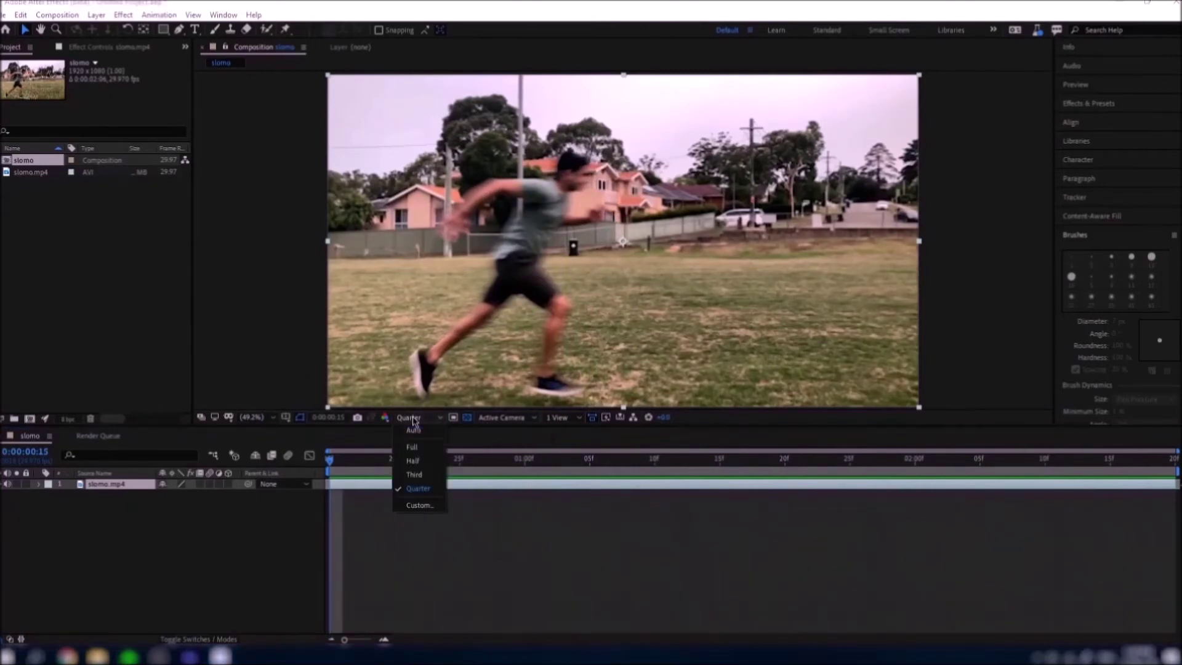
click(439, 444)
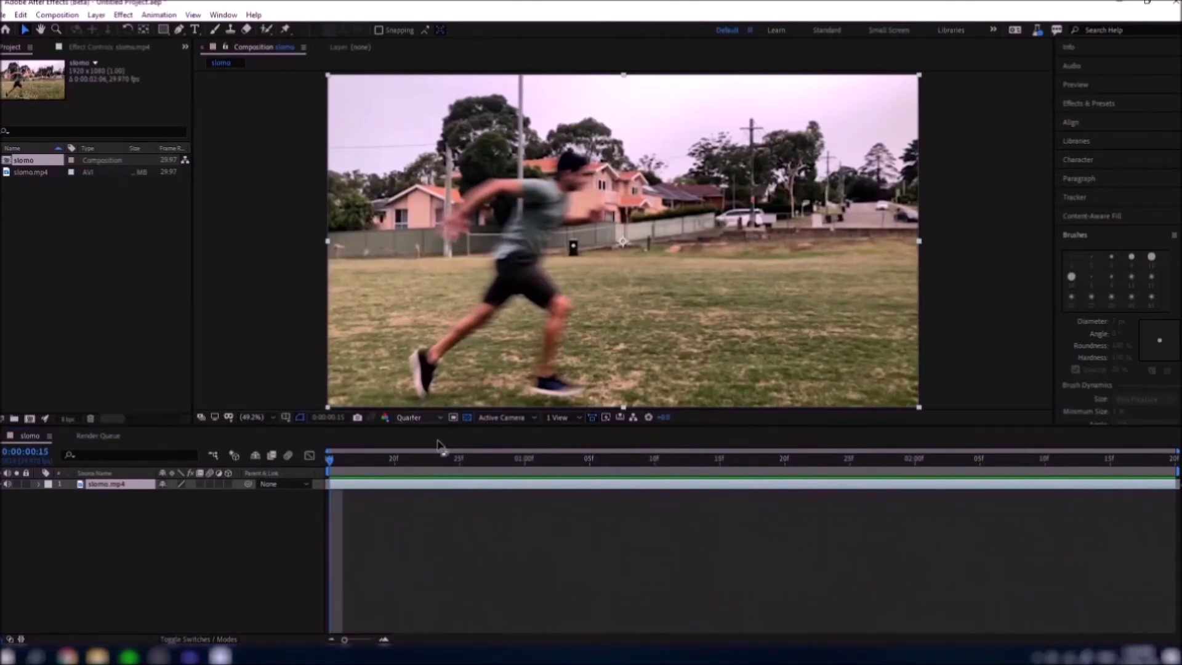
click(268, 31)
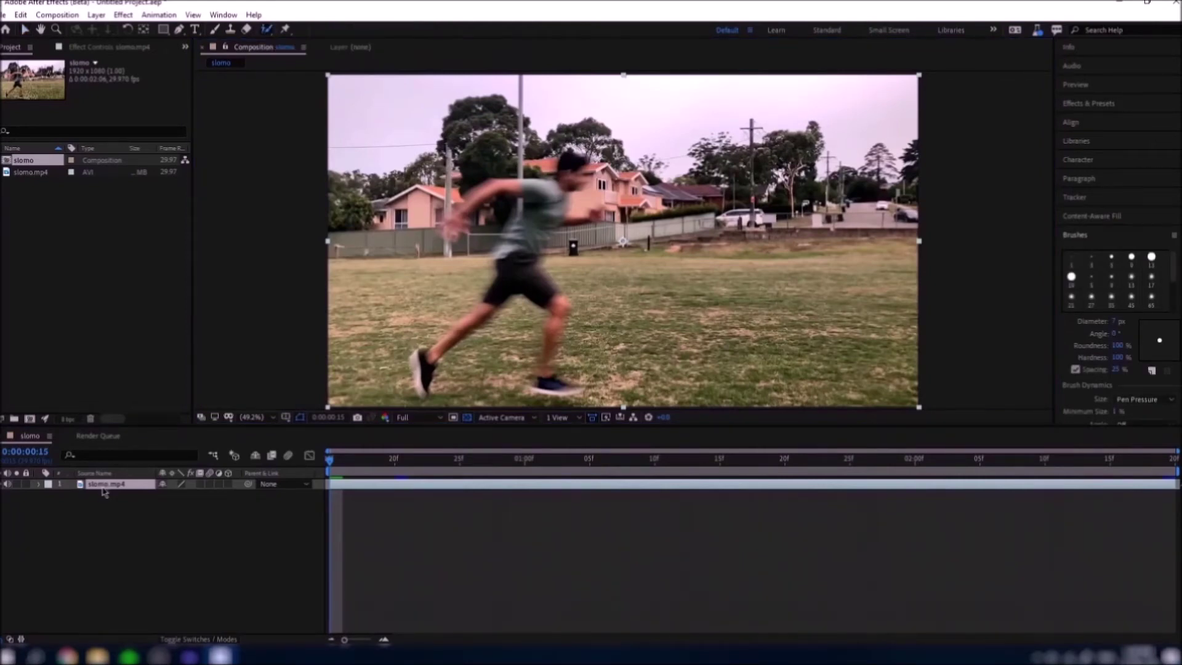
double_click(103, 488)
scroll(442, 152, up, 2)
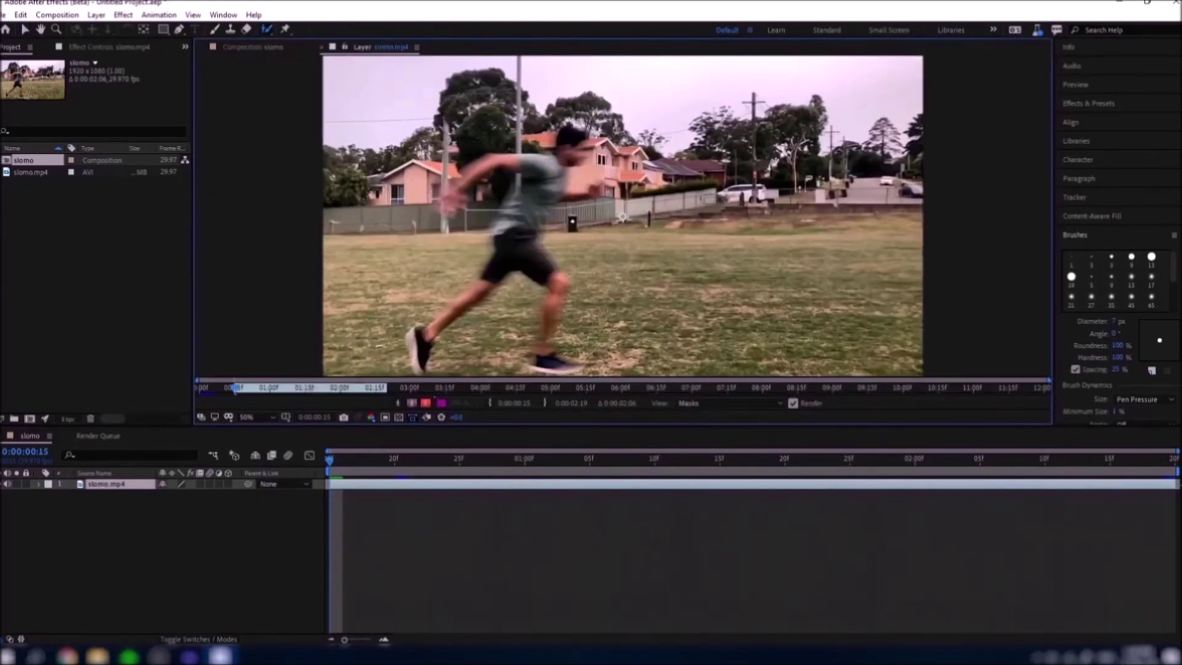
Paint the runner's rear arm with the Roto Brush at 0:00:00:18 and propagate the selection frame by frame to 0:00:01:11.
drag(441, 153, 691, 253)
mouse_move(778, 138)
mouse_down()
mouse_move(601, 135)
mouse_move(437, 255)
mouse_move(471, 263)
mouse_up()
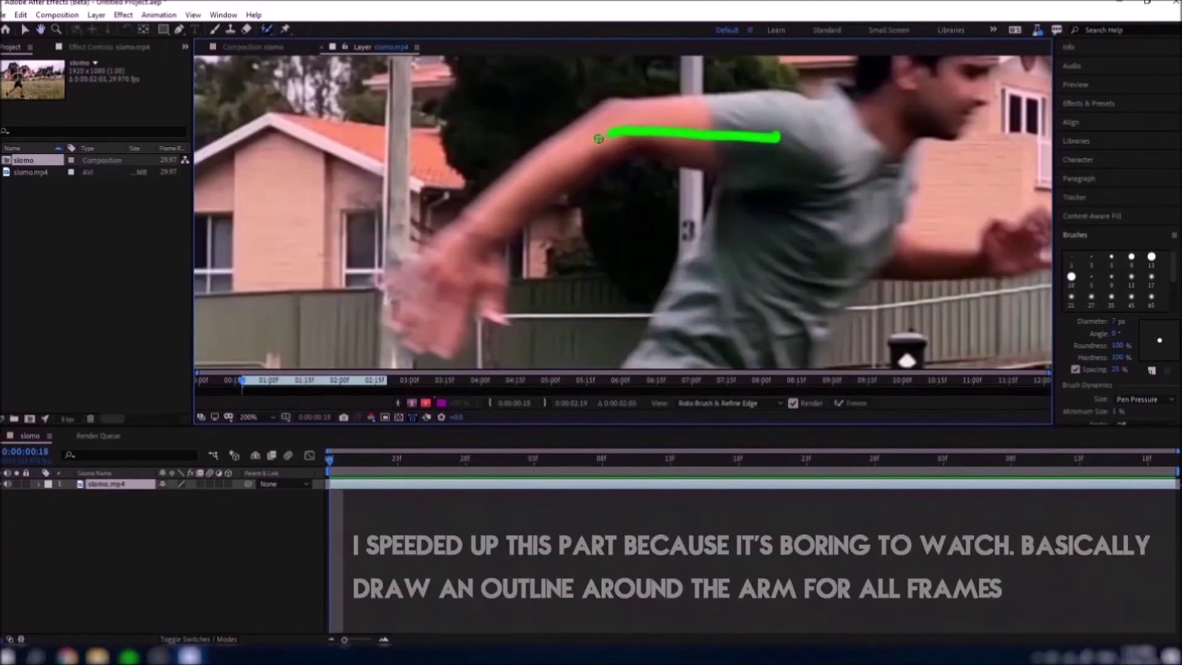
scroll(453, 261, down, 1)
key(Page_Down)
key(Page_Down)
key(Page_Down)
key(Page_Down)
key(Page_Down)
key(Page_Down)
key(Page_Down)
key(Page_Down)
key(Page_Down)
key(Page_Down)
key(Page_Down)
key(Page_Down)
key(Page_Down)
key(Page_Down)
key(Page_Down)
key(Page_Down)
key(Page_Down)
key(Page_Down)
key(Page_Down)
key(Page_Down)
key(Page_Down)
key(Page_Down)
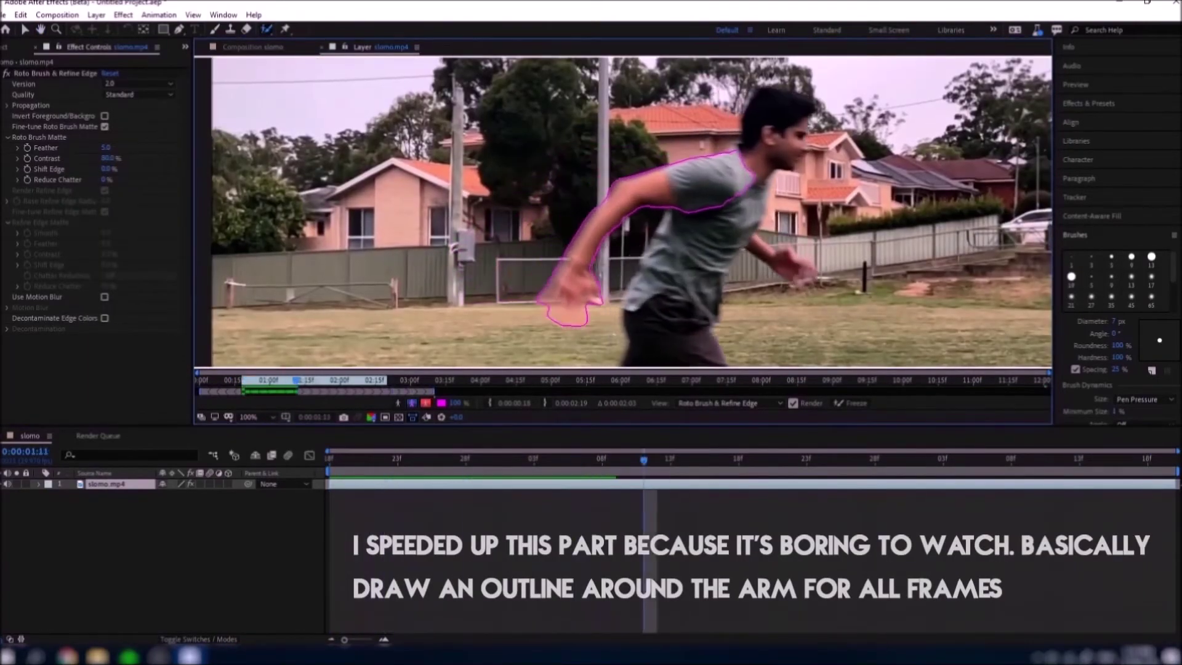
Correct the Roto Brush selection around the hand and propagate the arm outline through the remaining frames of slomo.mp4.
drag(562, 316, 529, 243)
key(Page_Down)
key(Page_Down)
key(Page_Down)
key(Page_Down)
key(Page_Down)
key(Page_Down)
key(Page_Down)
key(Page_Down)
key(Page_Down)
key(Page_Down)
key(Page_Down)
key(Page_Down)
key(Page_Down)
key(Page_Down)
key(Page_Down)
key(Page_Down)
key(Page_Down)
key(Page_Down)
key(Page_Down)
key(Page_Down)
key(Page_Down)
key(Page_Down)
key(Page_Down)
key(Page_Down)
key(Page_Down)
key(Page_Down)
key(Page_Down)
key(Page_Down)
key(Page_Down)
key(Page_Down)
key(Page_Down)
key(Page_Down)
key(Page_Down)
key(Page_Down)
key(Page_Down)
key(Page_Down)
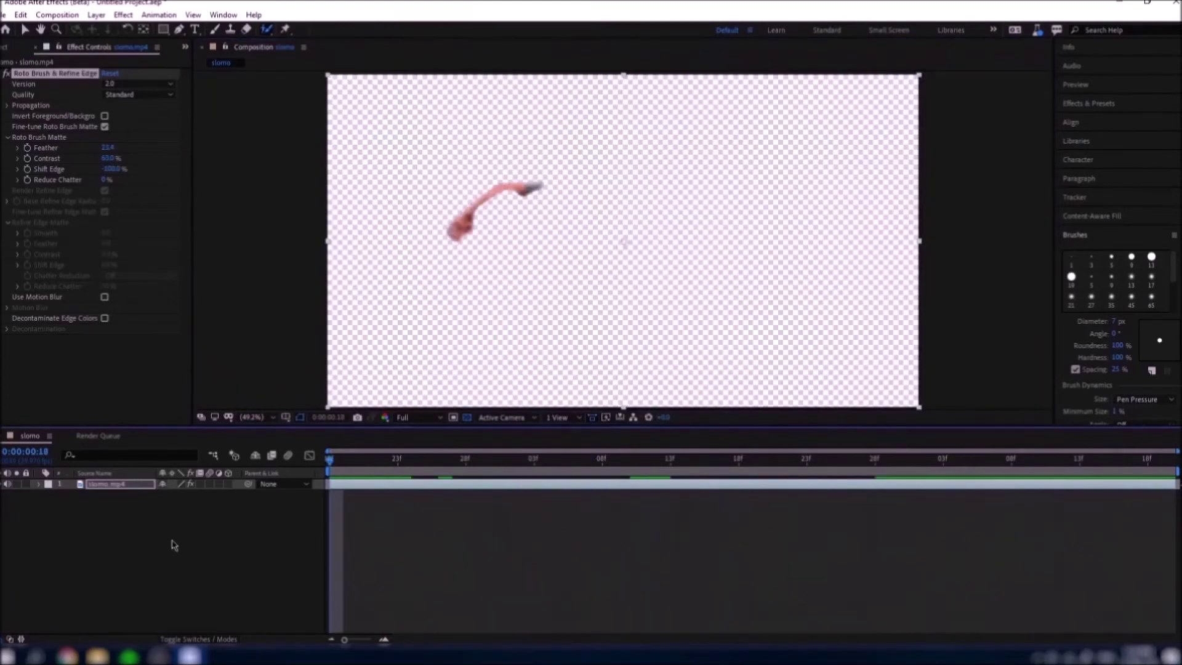
Queue the slomo composition for rendering as a PNG Sequence with RGB + Alpha channels and render it.
click(173, 546)
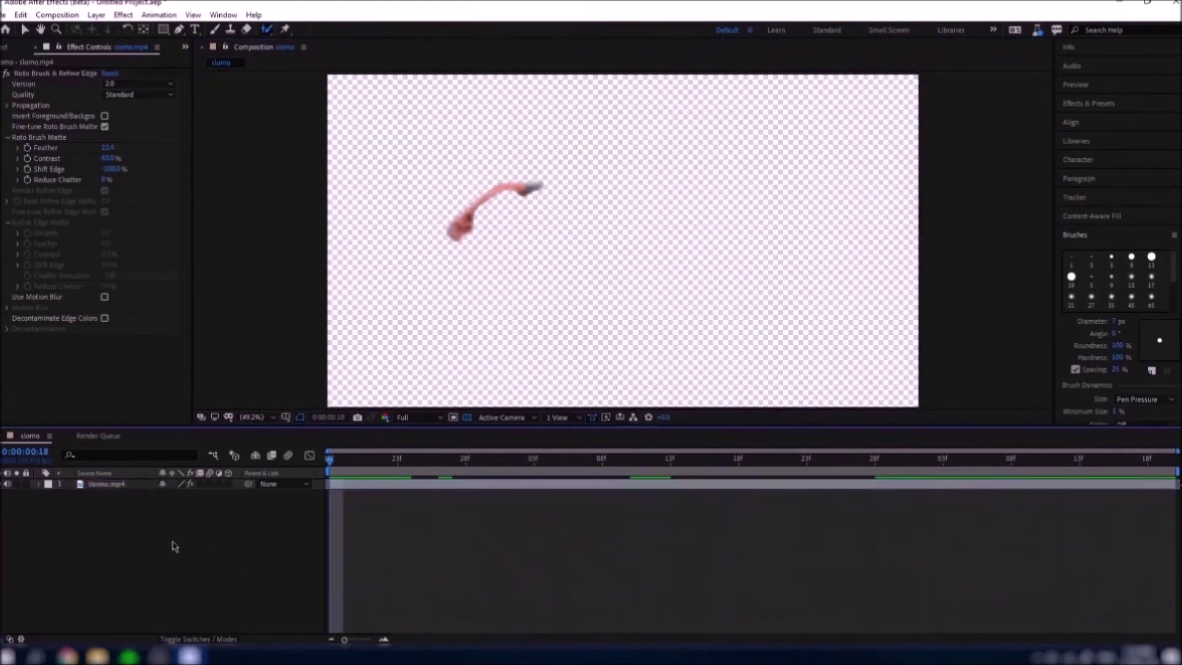
key(ctrl+m)
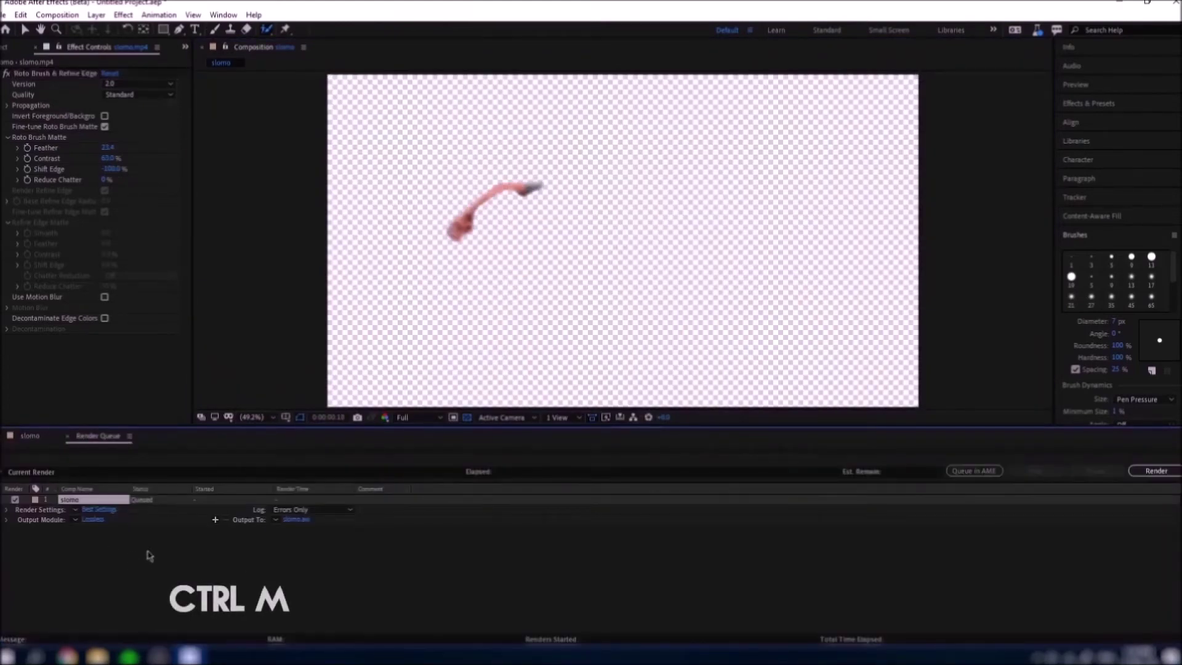
click(93, 519)
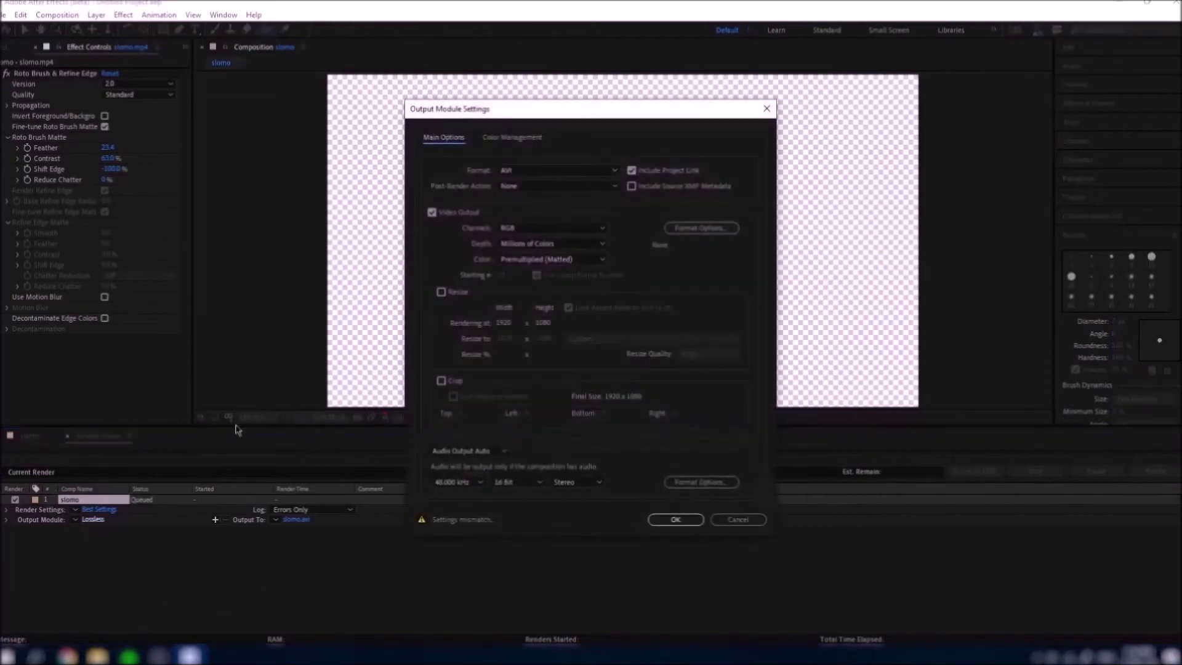
click(527, 171)
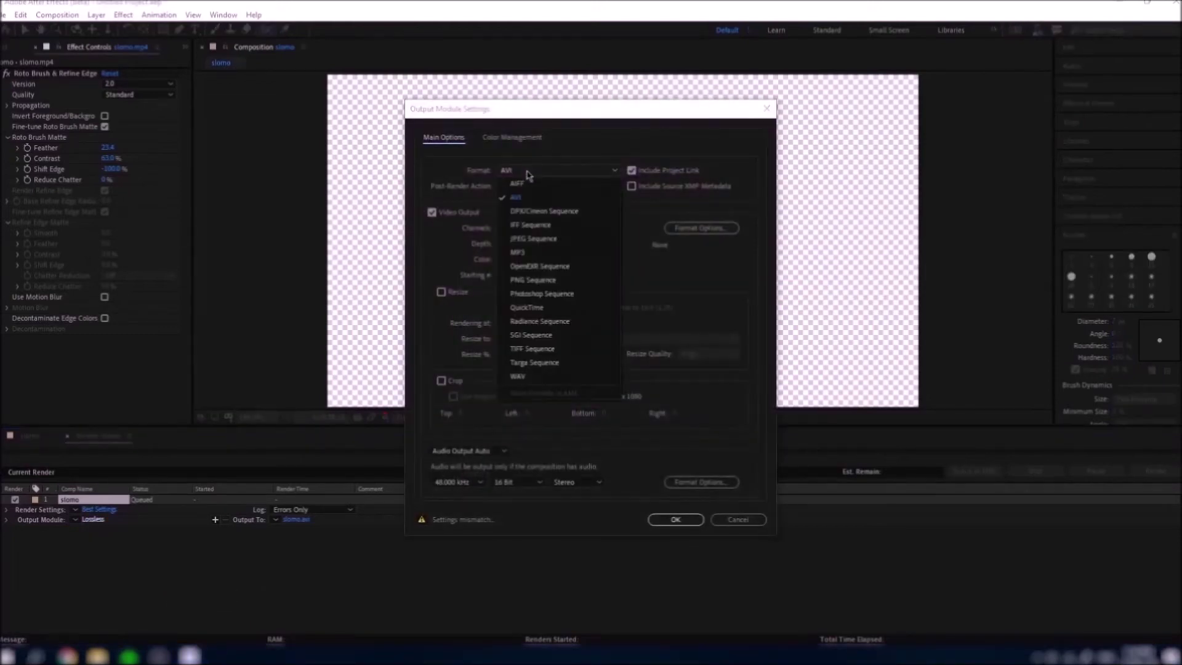
click(533, 280)
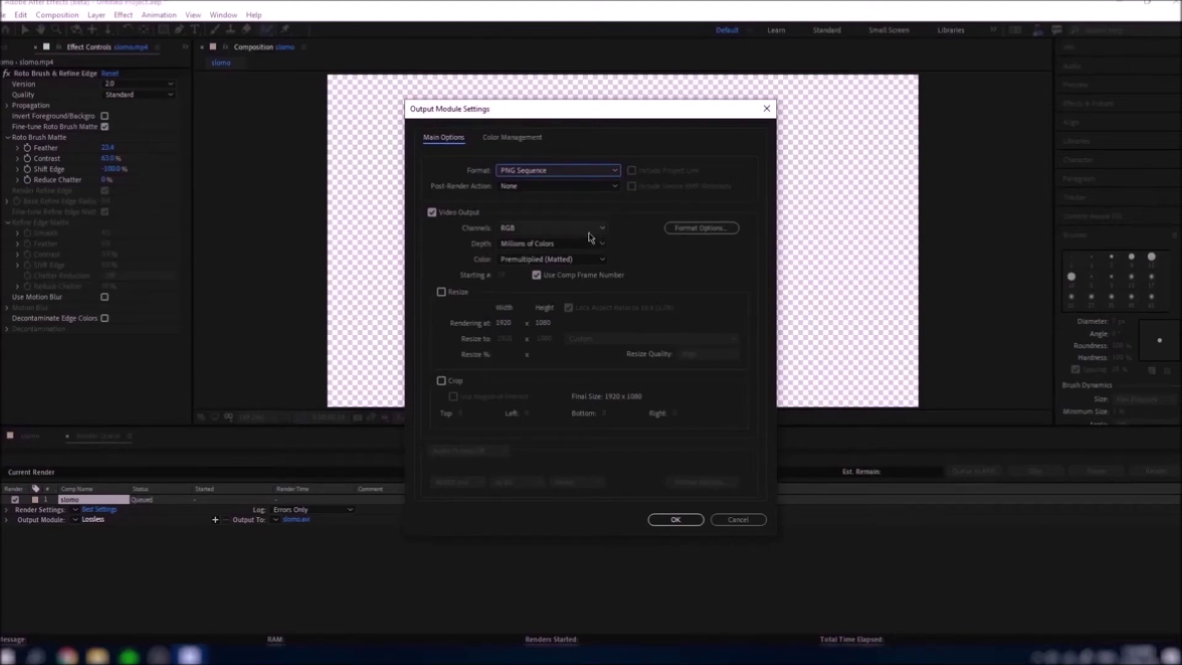
click(545, 228)
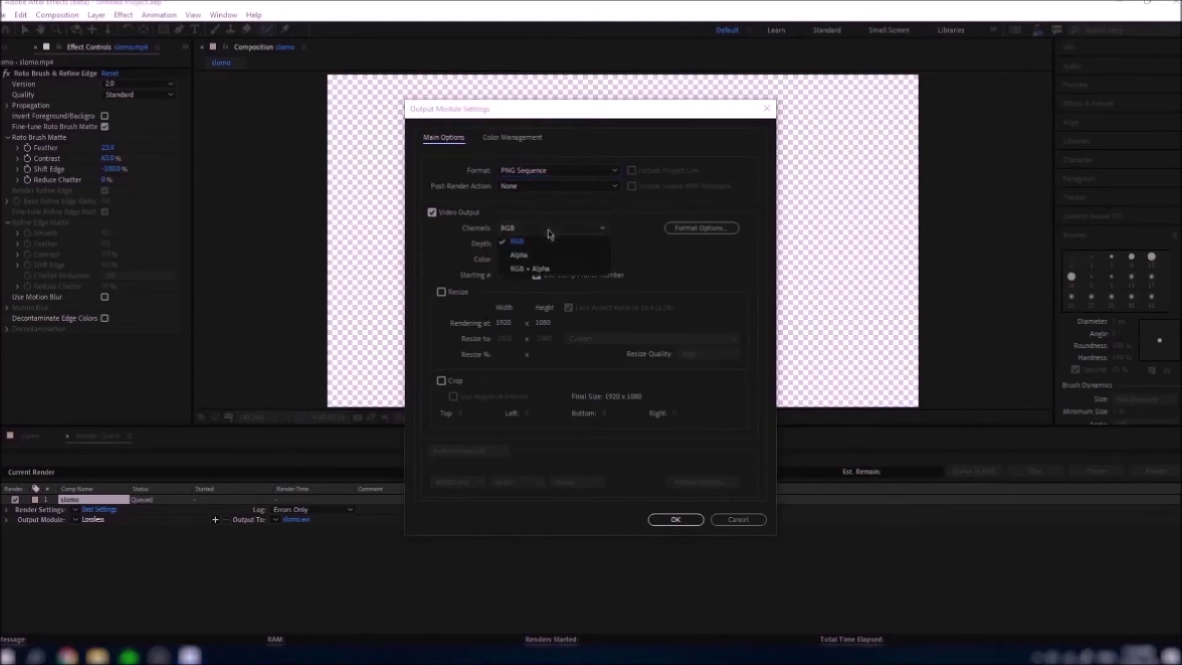
click(535, 269)
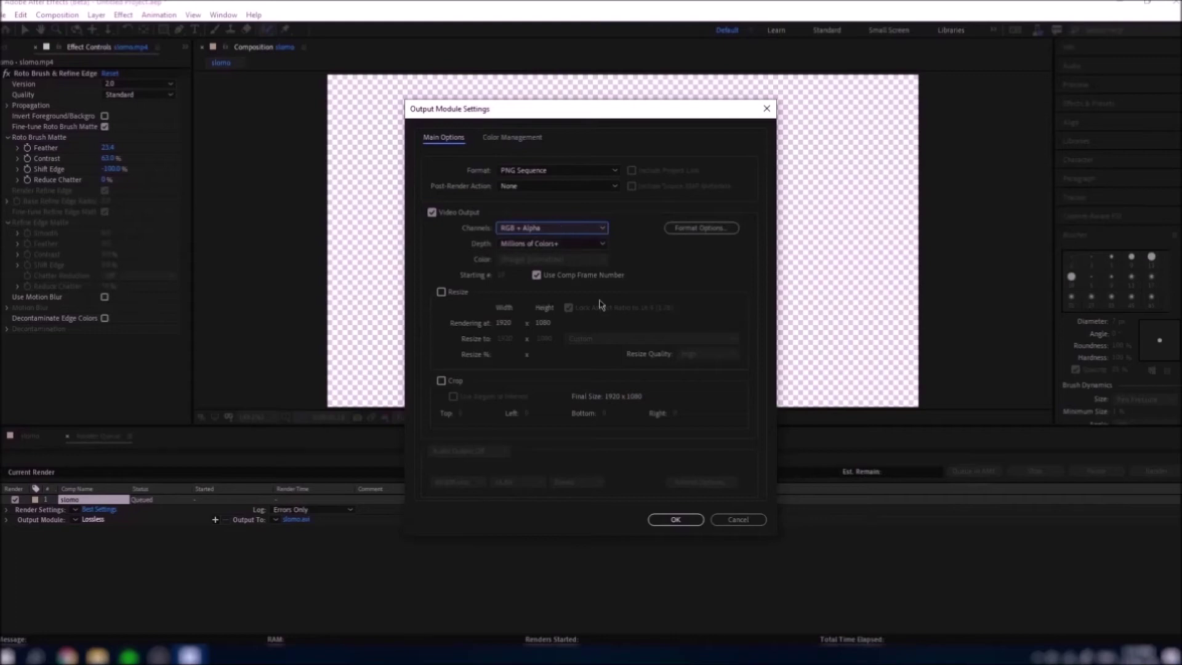
click(672, 518)
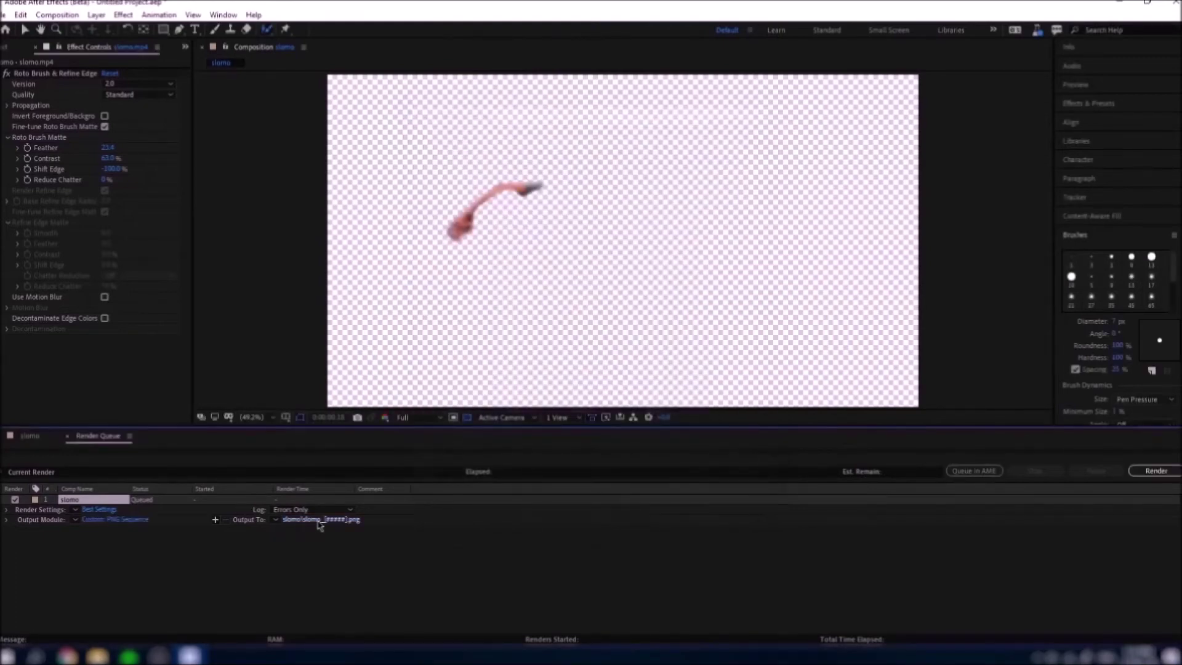
click(1155, 470)
click(649, 340)
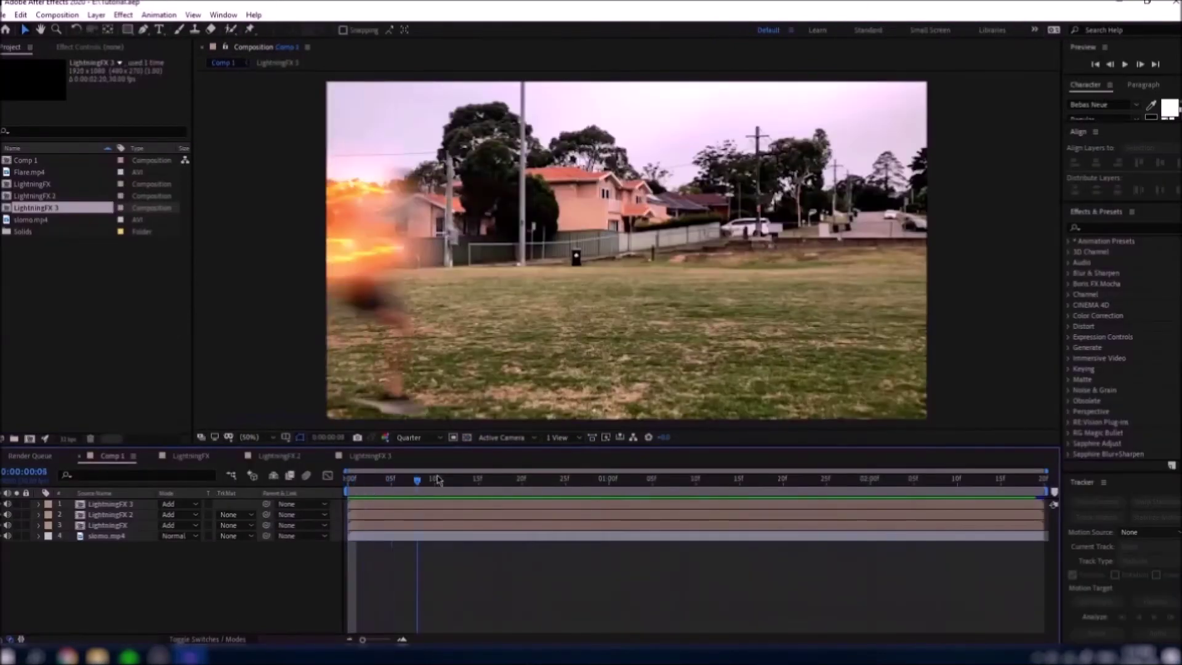
In After Effects 2020, add the rendered arm PNG sequence on top of Comp 1 and shift it in time to match the footage.
drag(437, 479, 1049, 474)
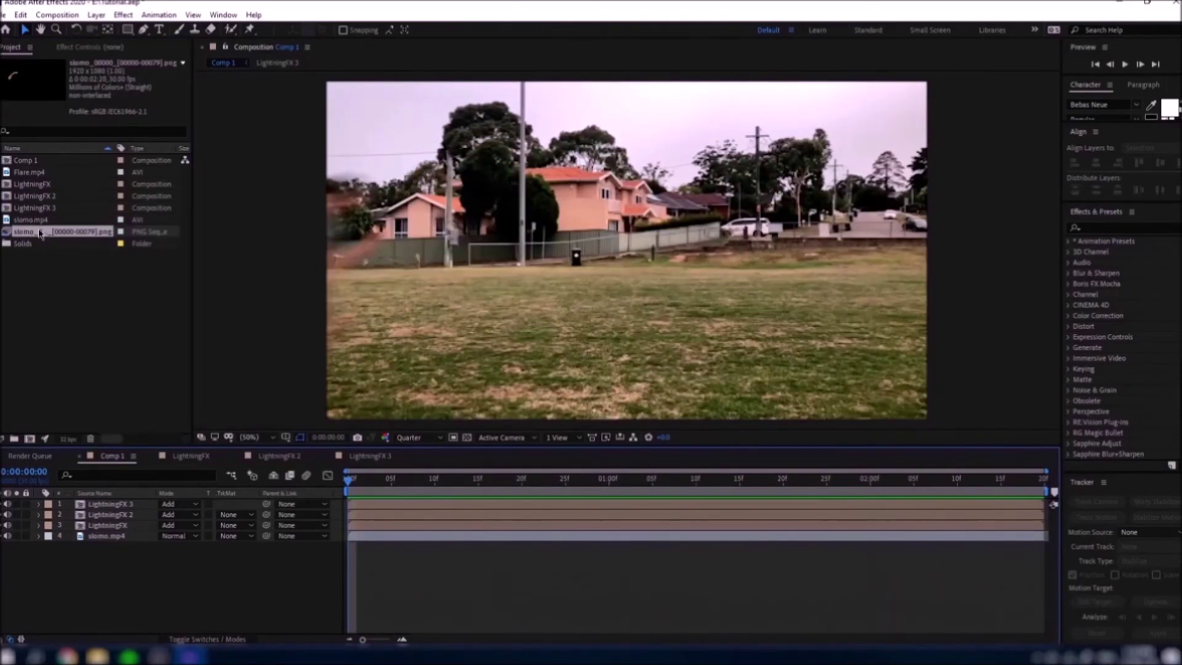
drag(141, 484, 126, 506)
click(367, 480)
drag(369, 483, 535, 525)
key(space)
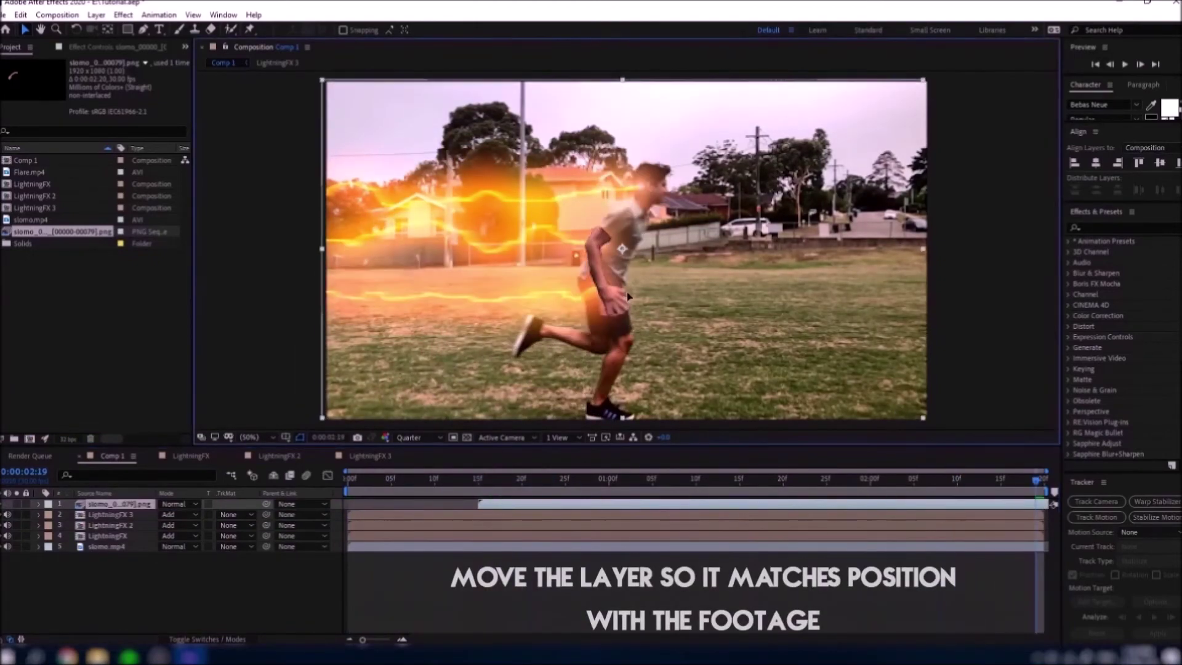
Rename the PNG sequence layer arm and stack it directly above LightningFX 3, with both beneath the other two lightning layers.
click(111, 515)
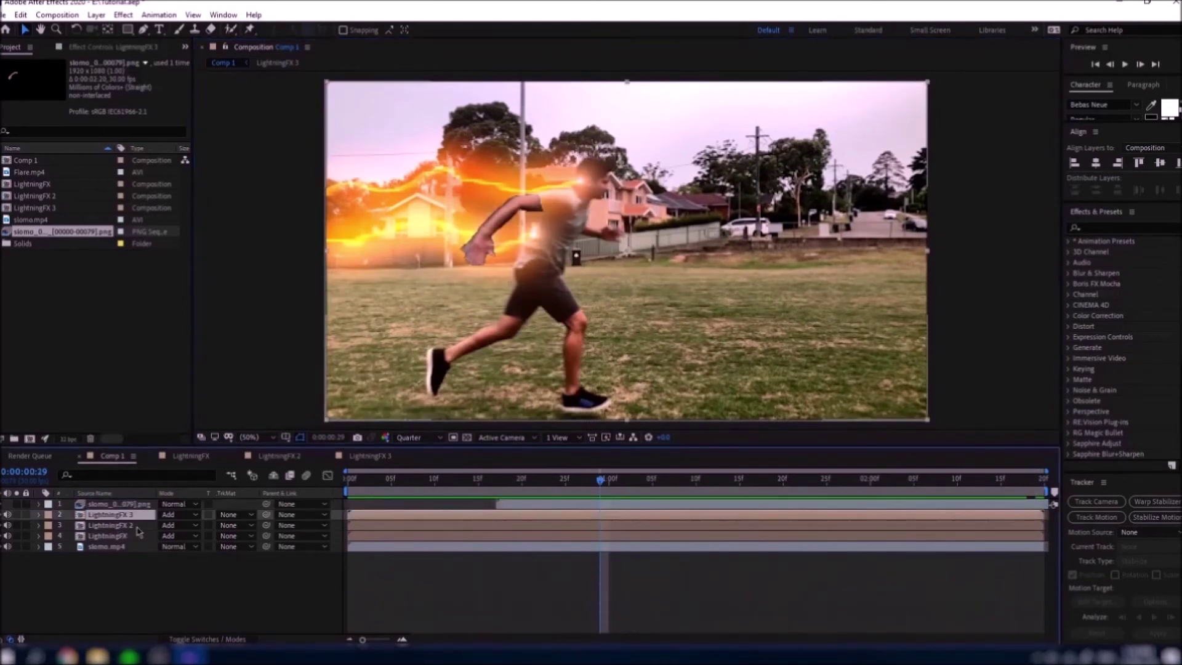
drag(140, 517, 136, 539)
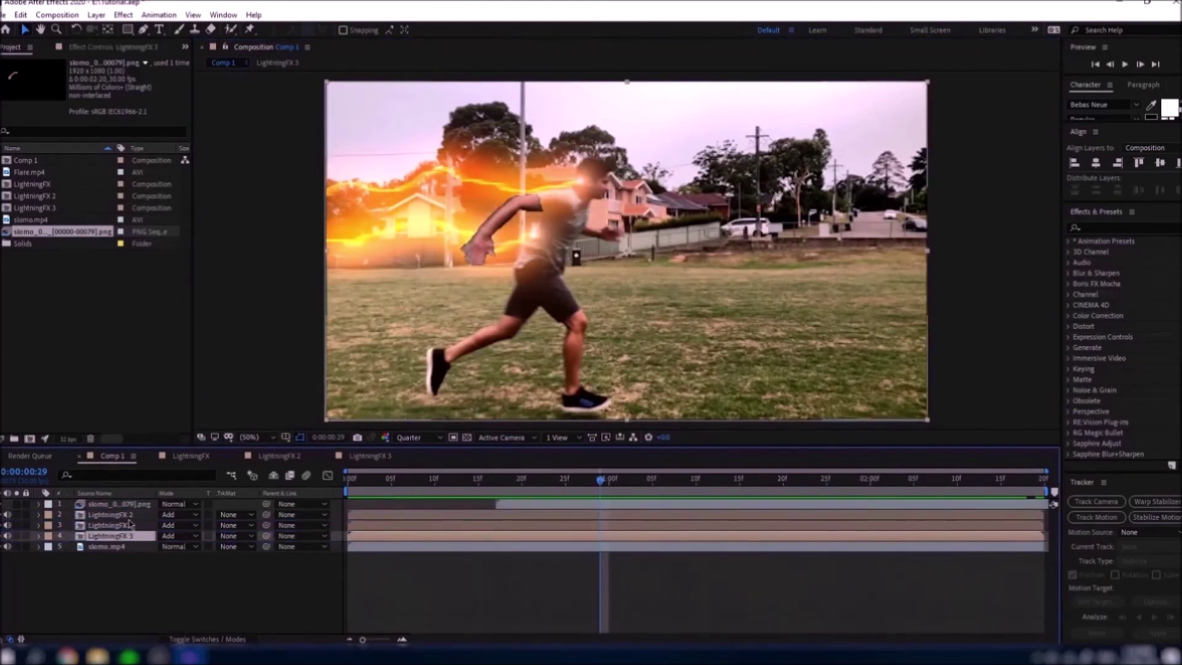
click(119, 504)
key(Return)
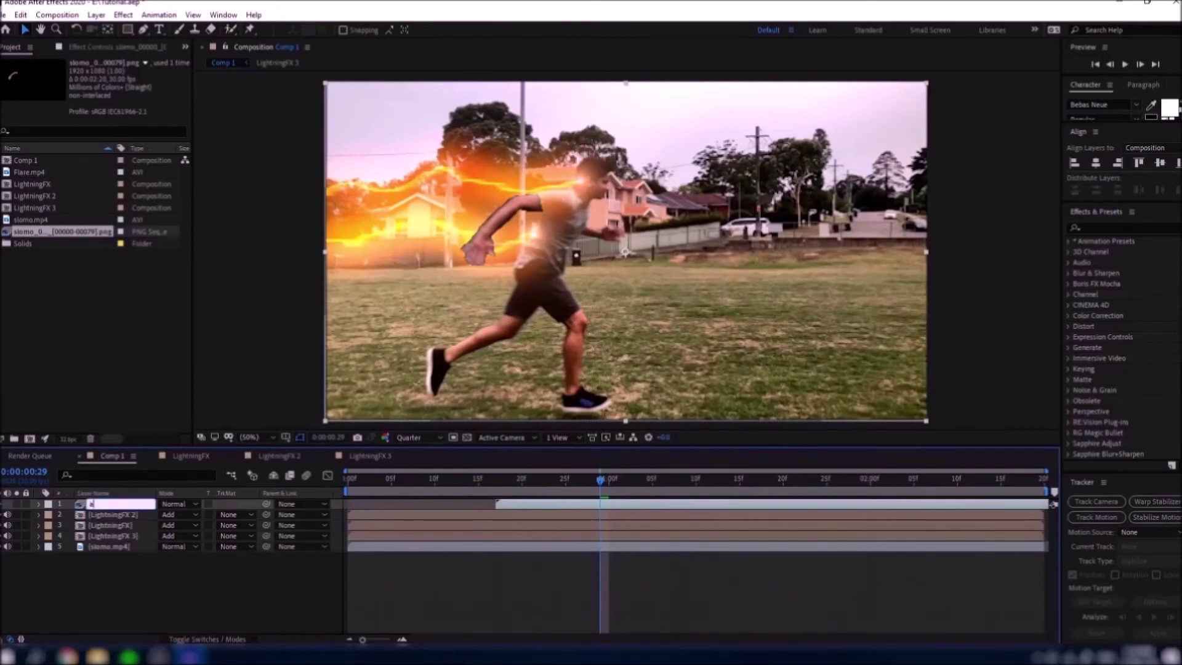
drag(119, 506, 147, 527)
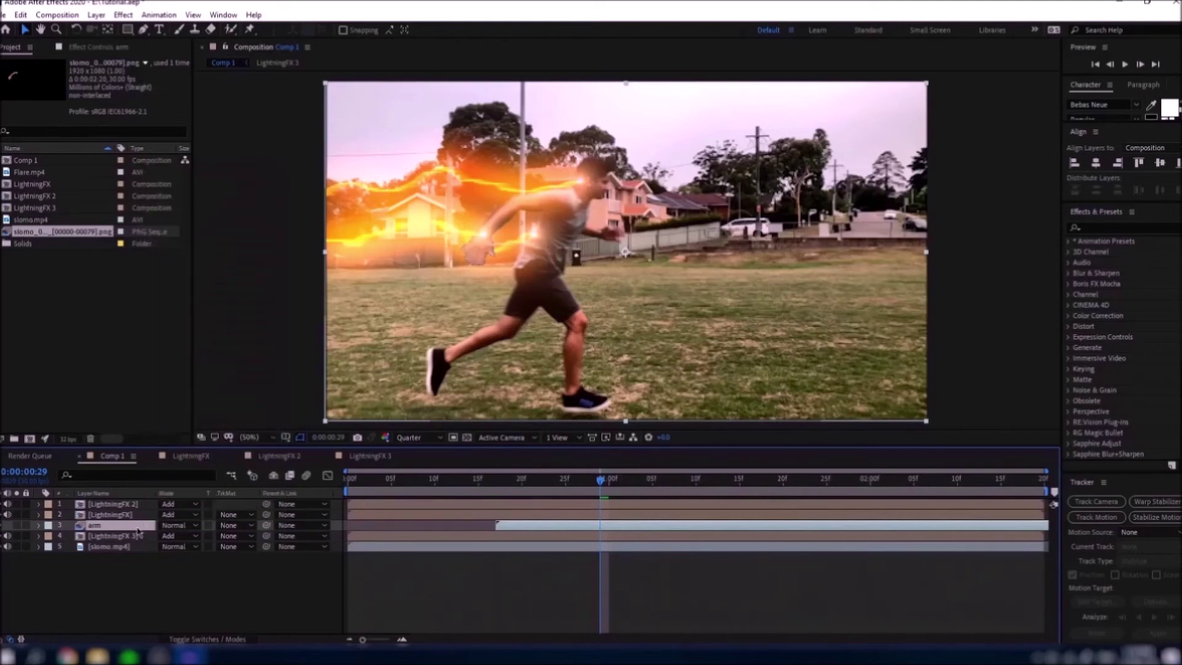
Apply Gaussian Blur to the arm layer and set its Blurriness to 15.
click(117, 15)
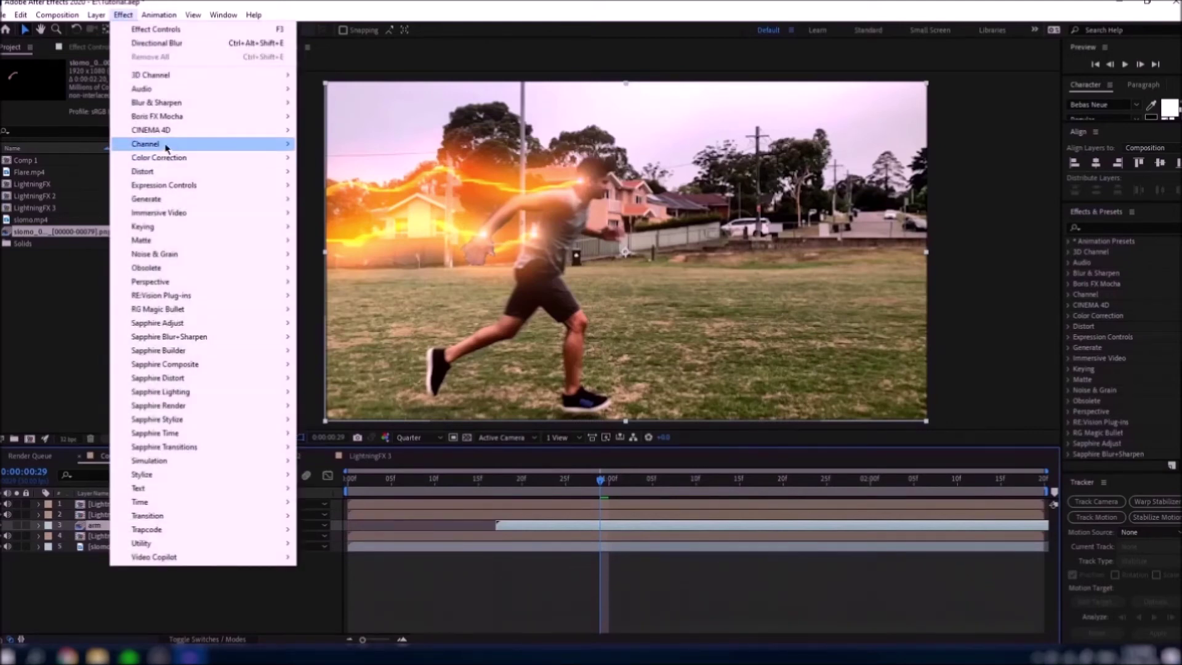
mouse_move(179, 109)
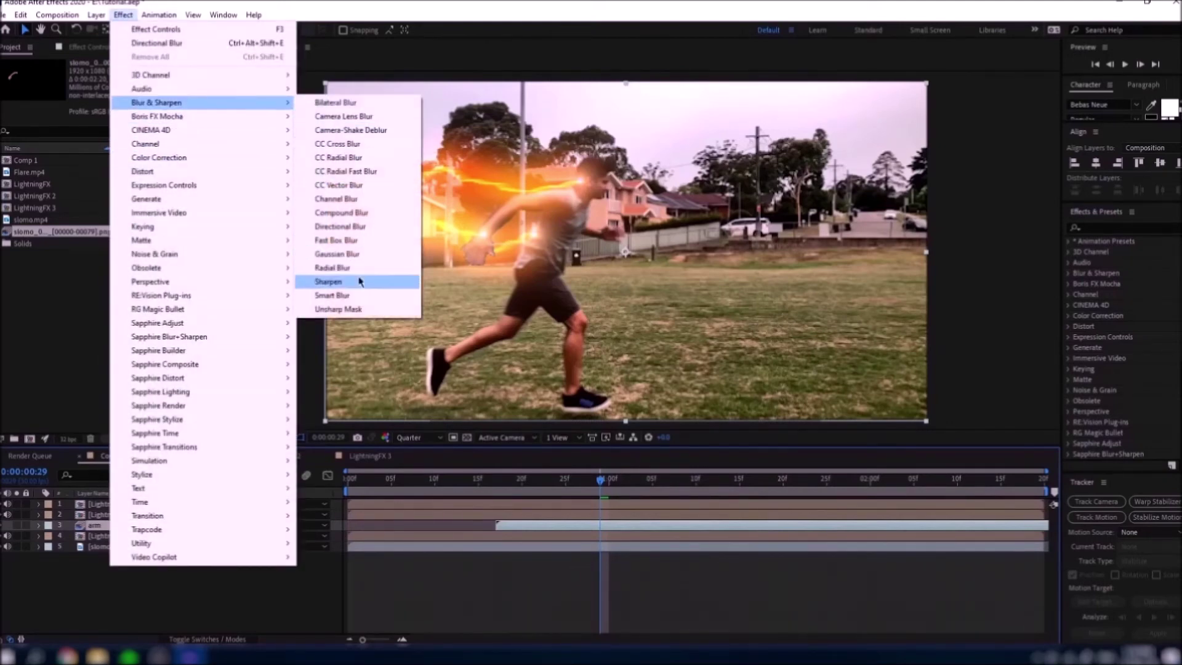
click(351, 254)
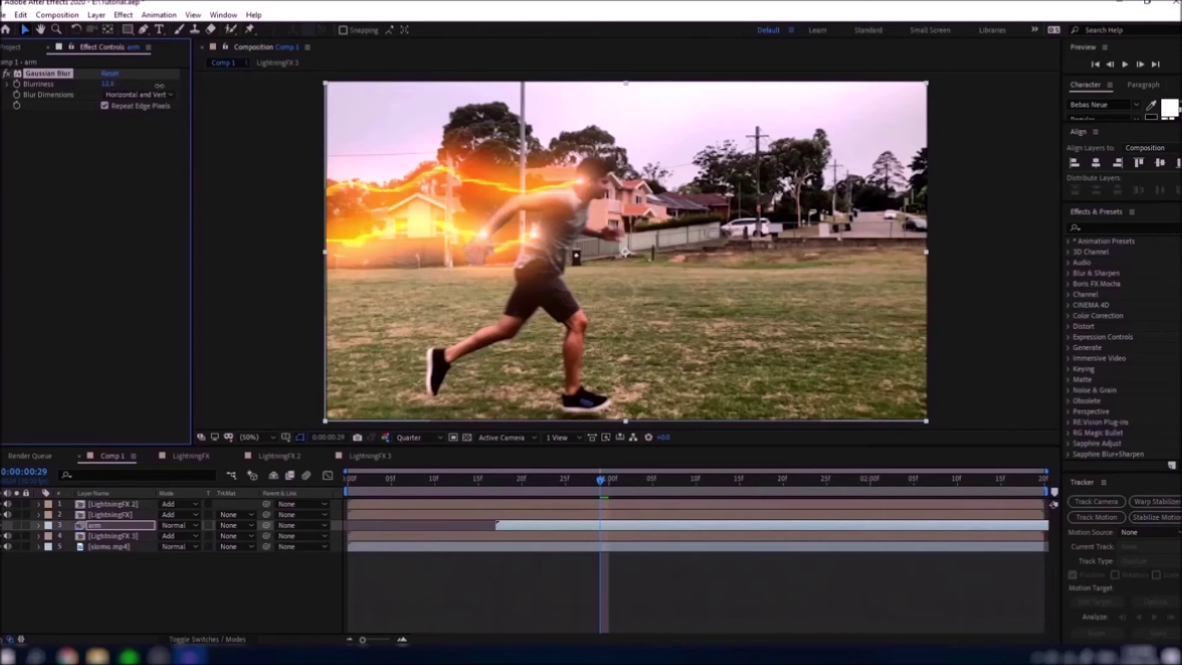
click(108, 83)
text(10)
key(Return)
Play back Comp 1 from the start and scrub to 0:00:02:04 to check how the lightning overlaps the runner.
drag(594, 479, 339, 456)
key(space)
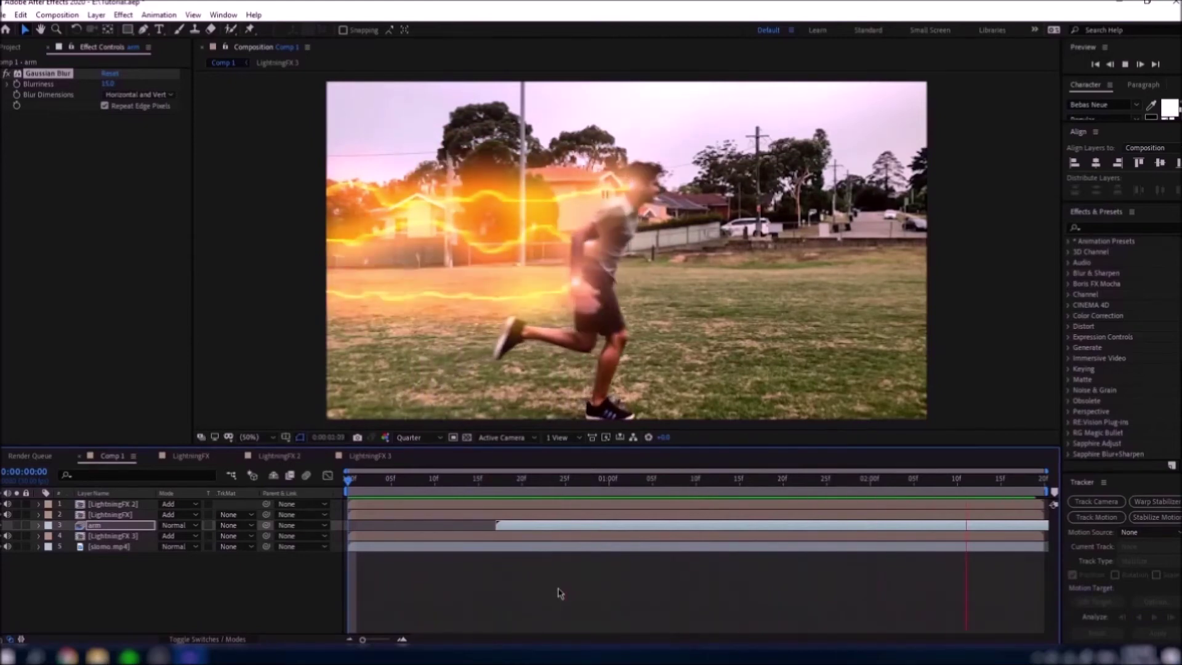
key(space)
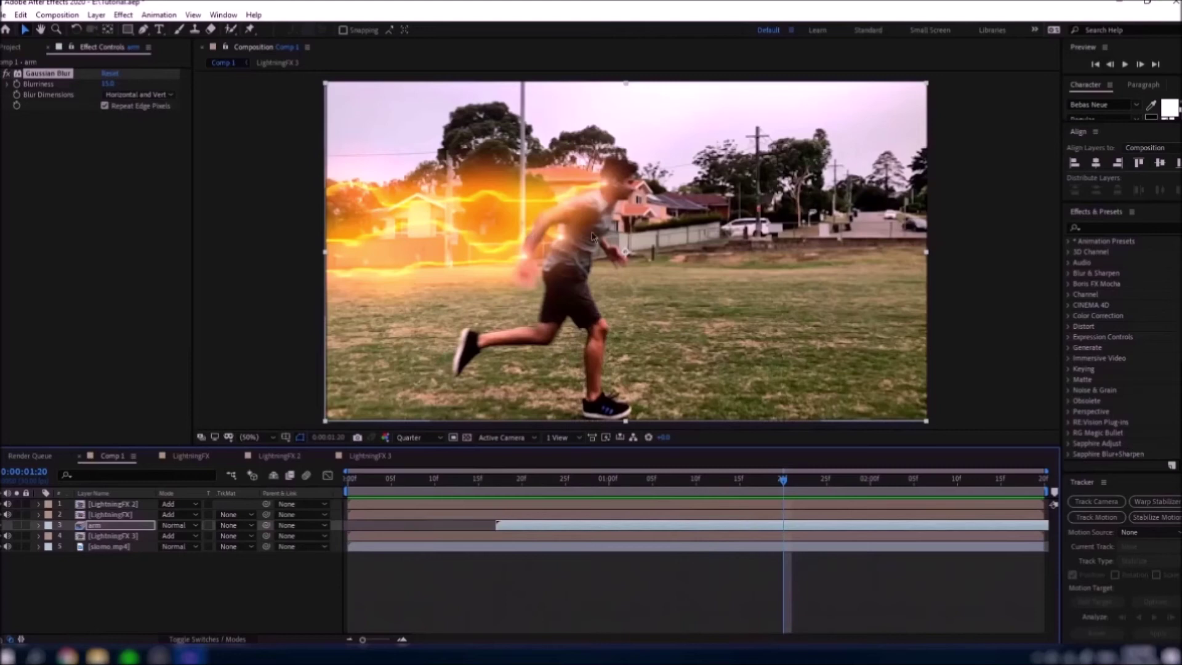
drag(808, 480, 904, 478)
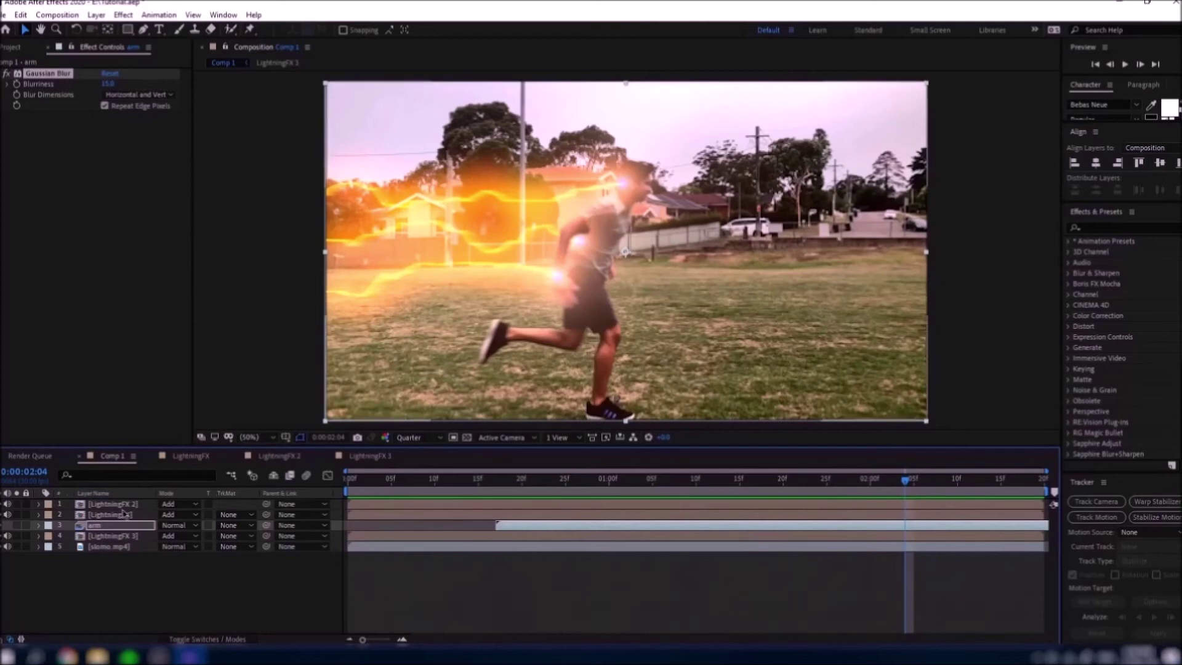
Draw a closed, curved Pen mask on LightningFX 3 around the runner's torso at 0:00:02:04.
click(114, 536)
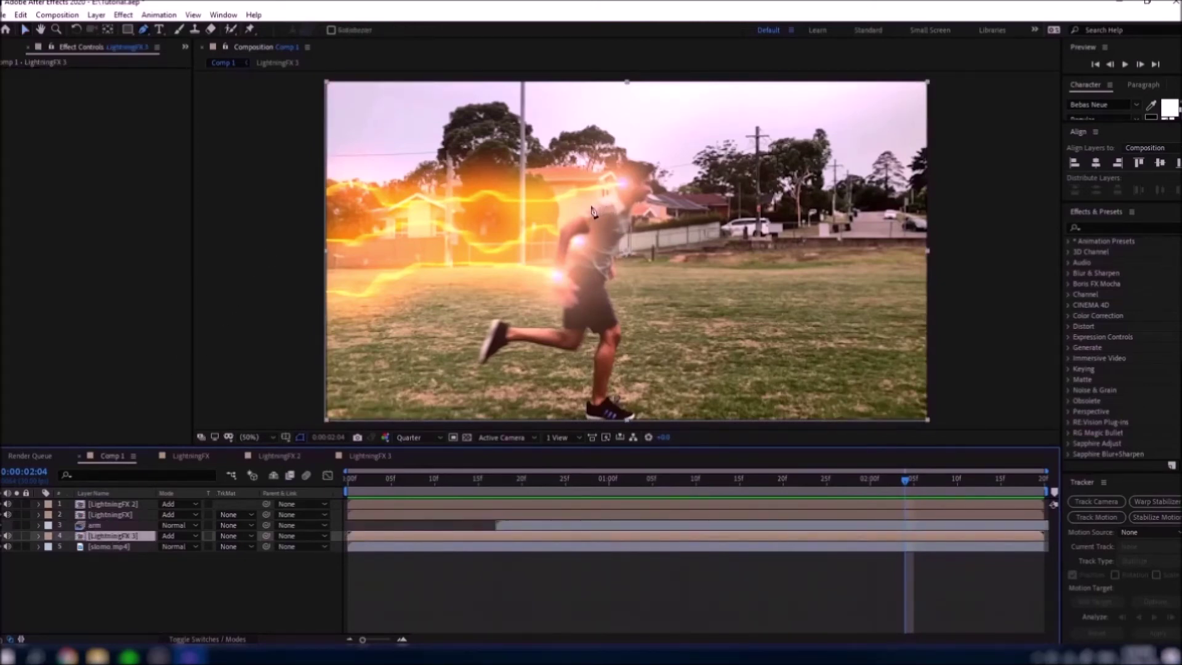
scroll(588, 211, up, 2)
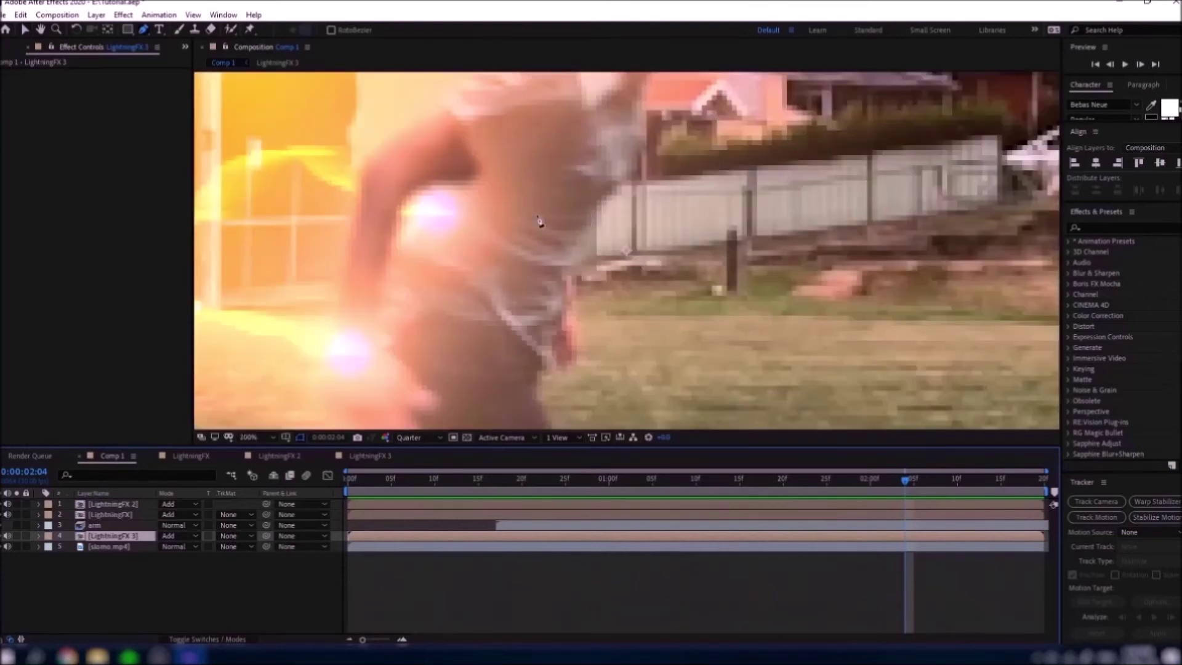
key(comma)
click(621, 200)
click(588, 222)
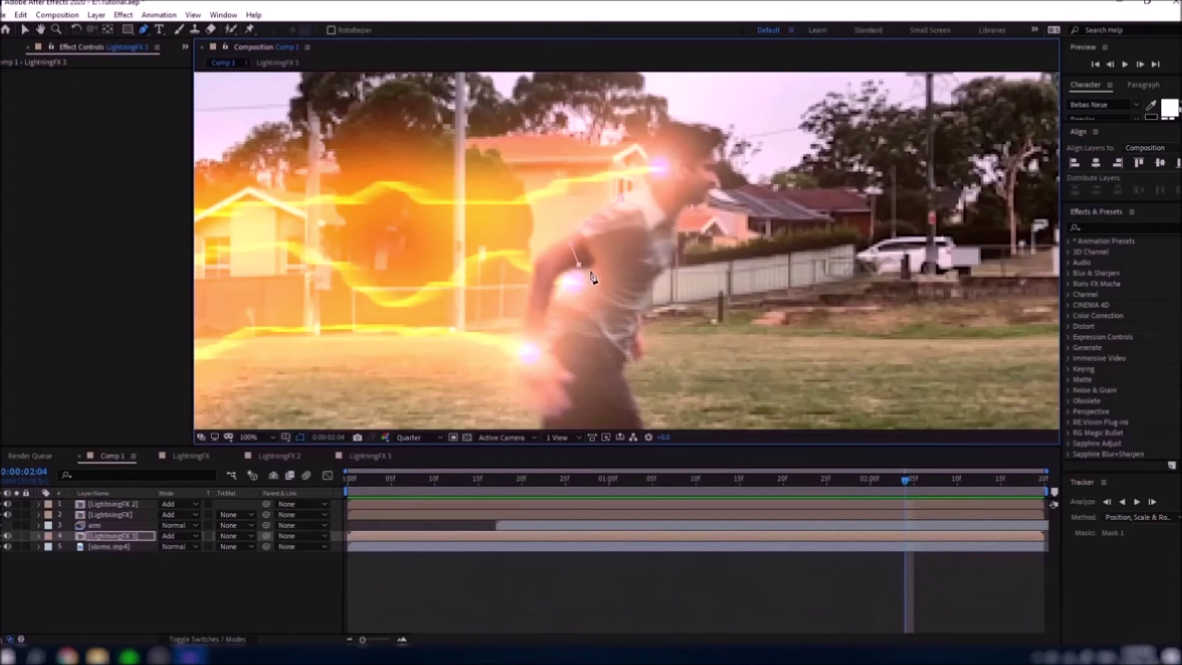
drag(617, 330, 669, 311)
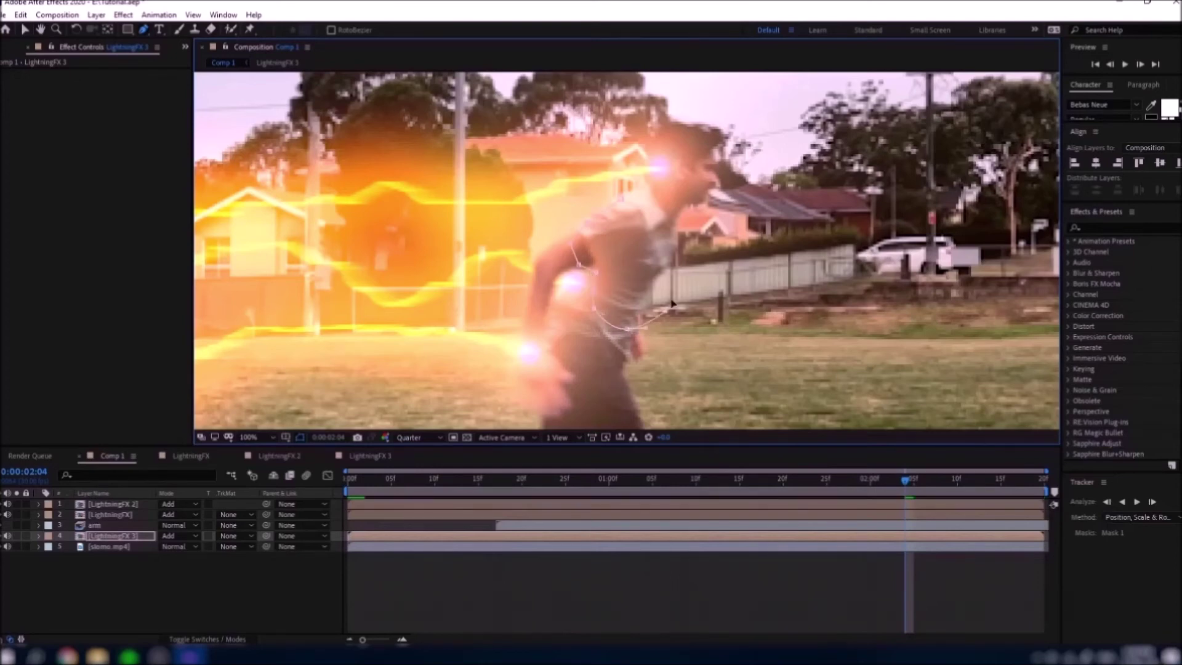
click(622, 199)
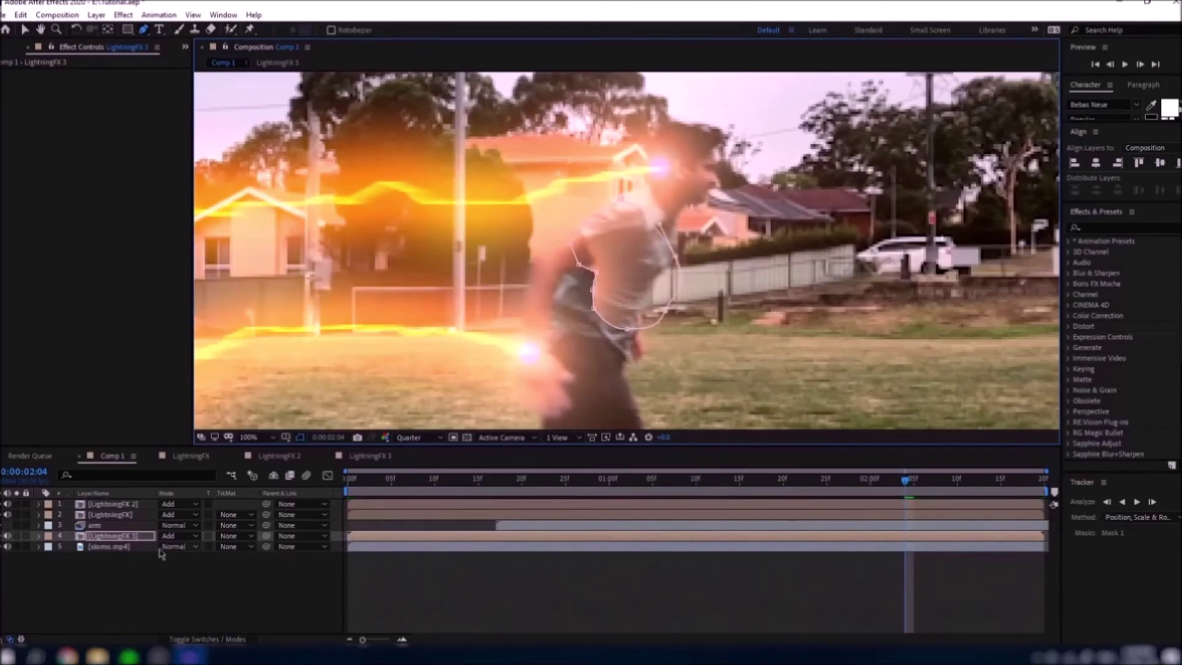
Set the LightningFX 3 mask to Subtract and its Mask Feather to 50 pixels.
click(210, 553)
click(117, 536)
key(m)
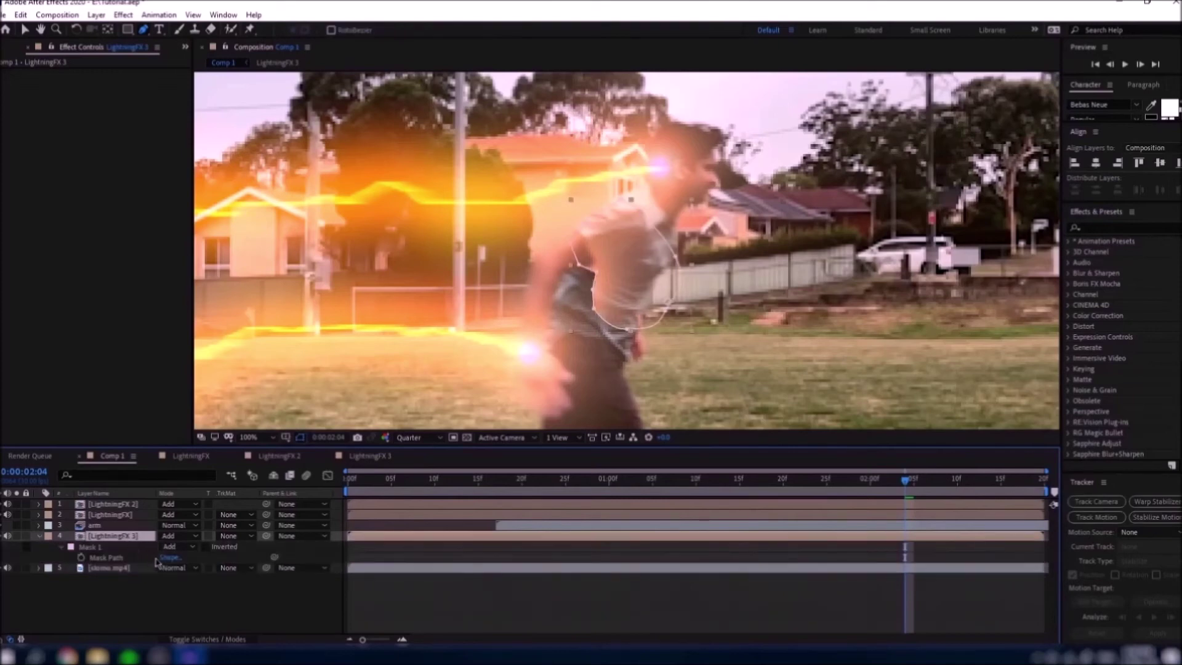
click(179, 547)
click(193, 478)
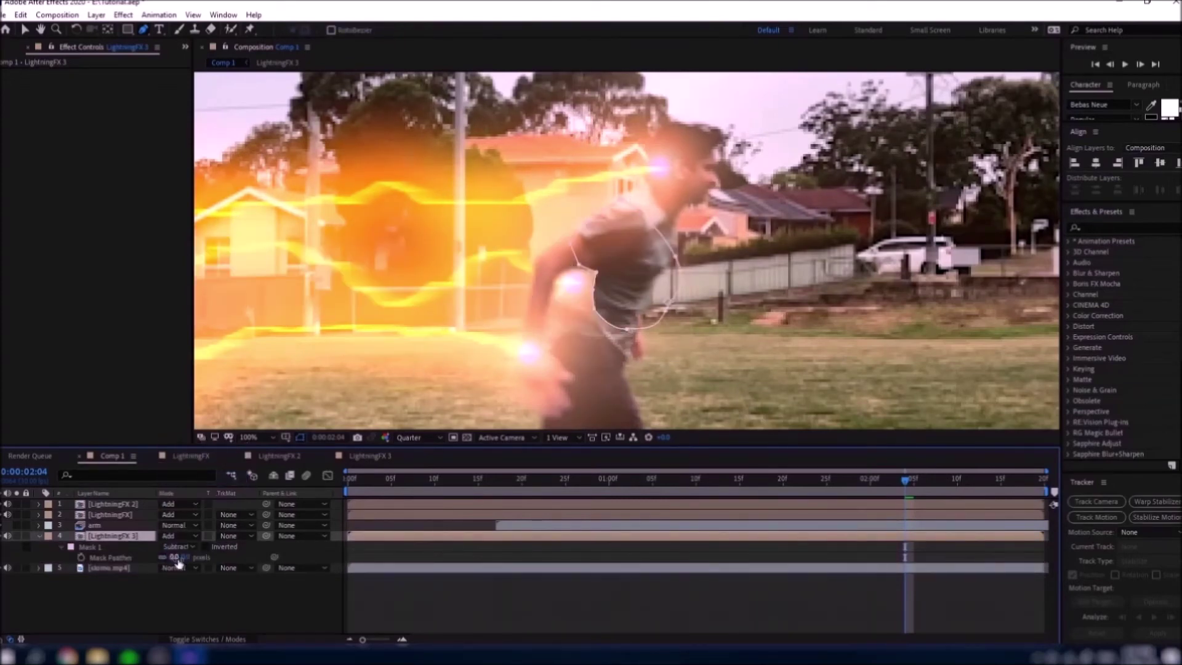
drag(184, 558, 211, 559)
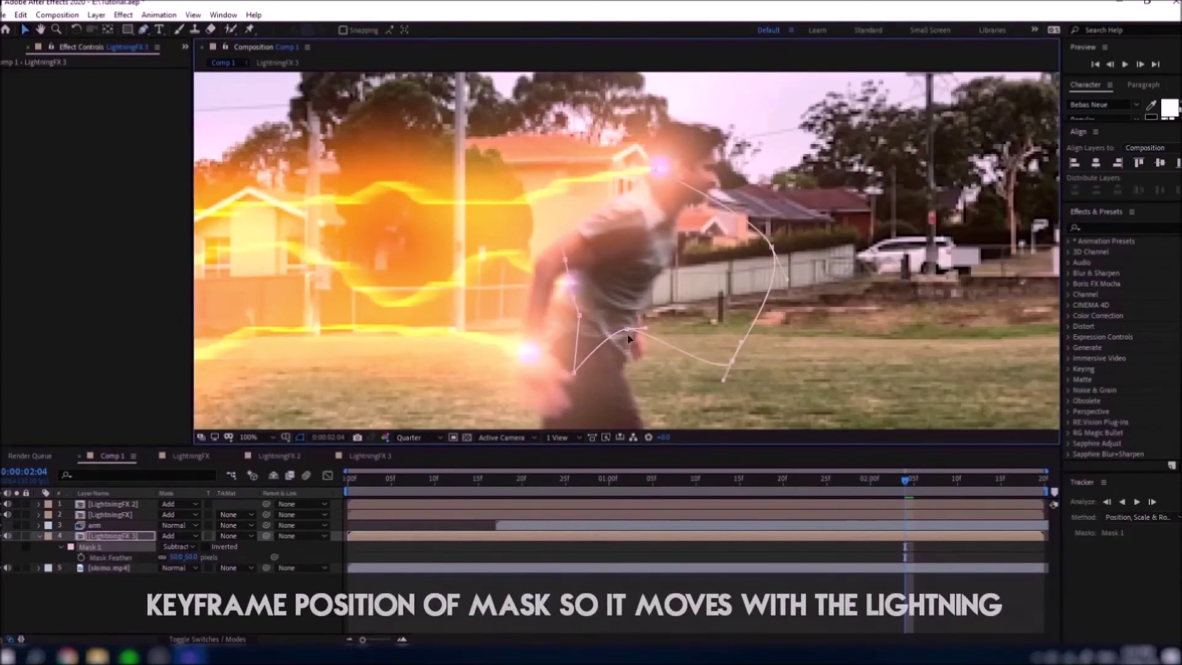
Keyframe the LightningFX 3 Mask Path at several times so the mask moves with the lightning, and play back the result.
key(comma)
drag(905, 479, 890, 488)
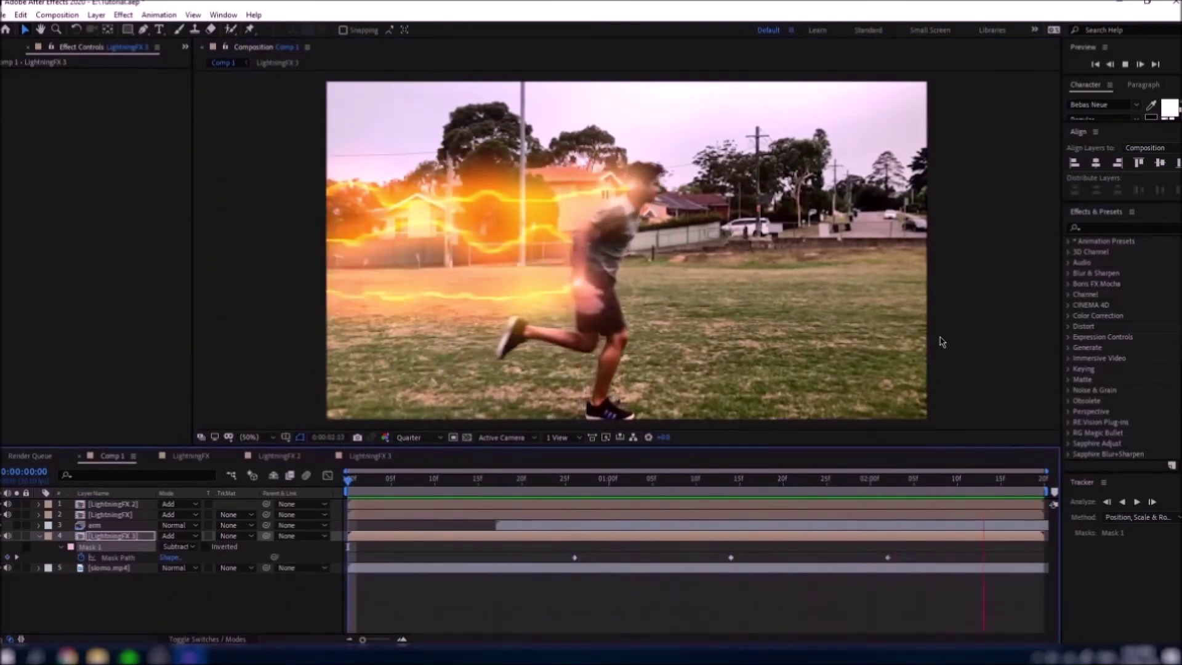
drag(615, 477, 783, 478)
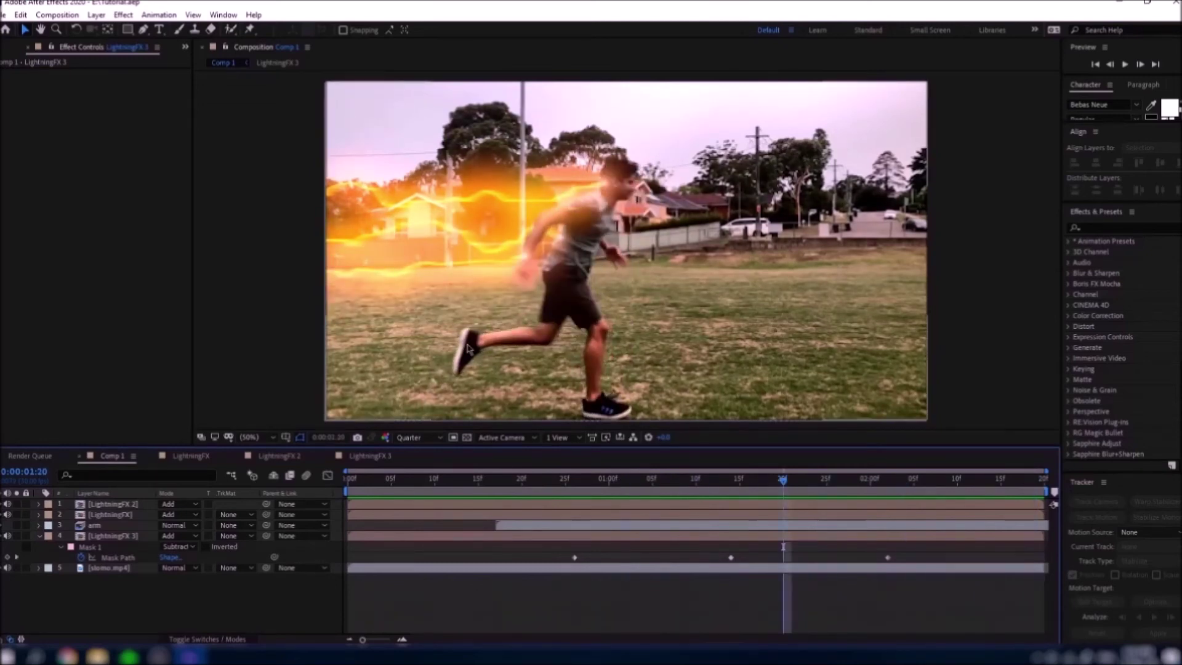
key(space)
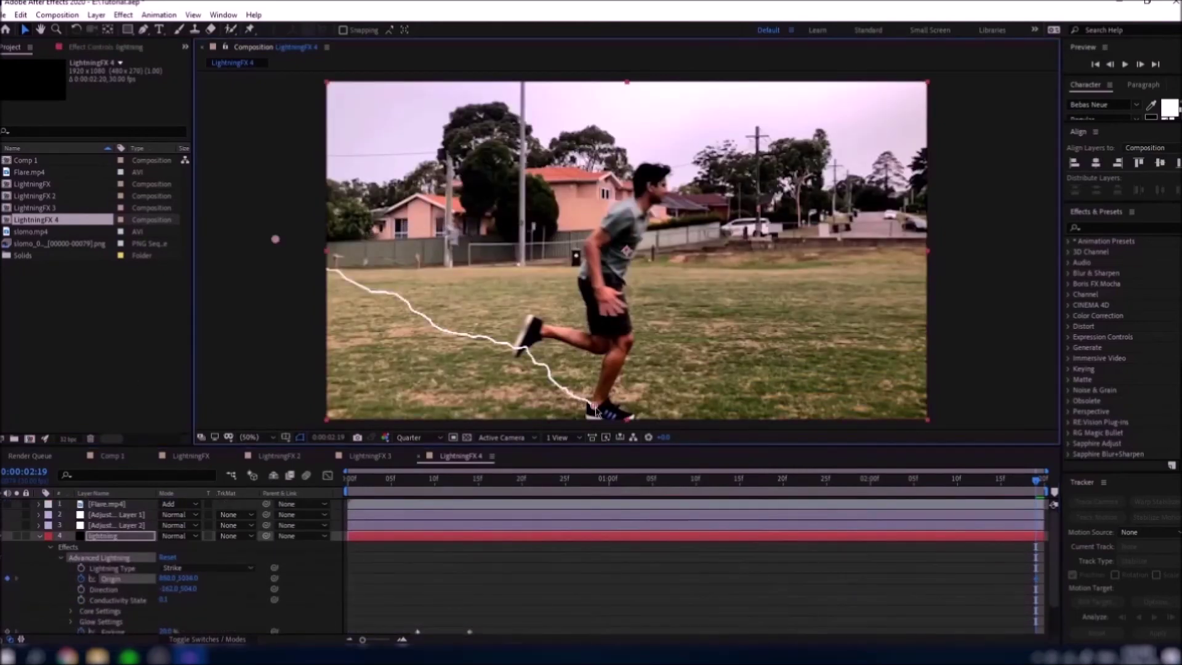
Keyframe the Origin of the lightning in LightningFX 4 at several earlier times so the bolt follows the runner's front foot.
drag(844, 479, 826, 480)
drag(595, 404, 609, 411)
drag(827, 480, 504, 480)
drag(570, 388, 523, 368)
drag(504, 479, 443, 480)
drag(516, 362, 467, 368)
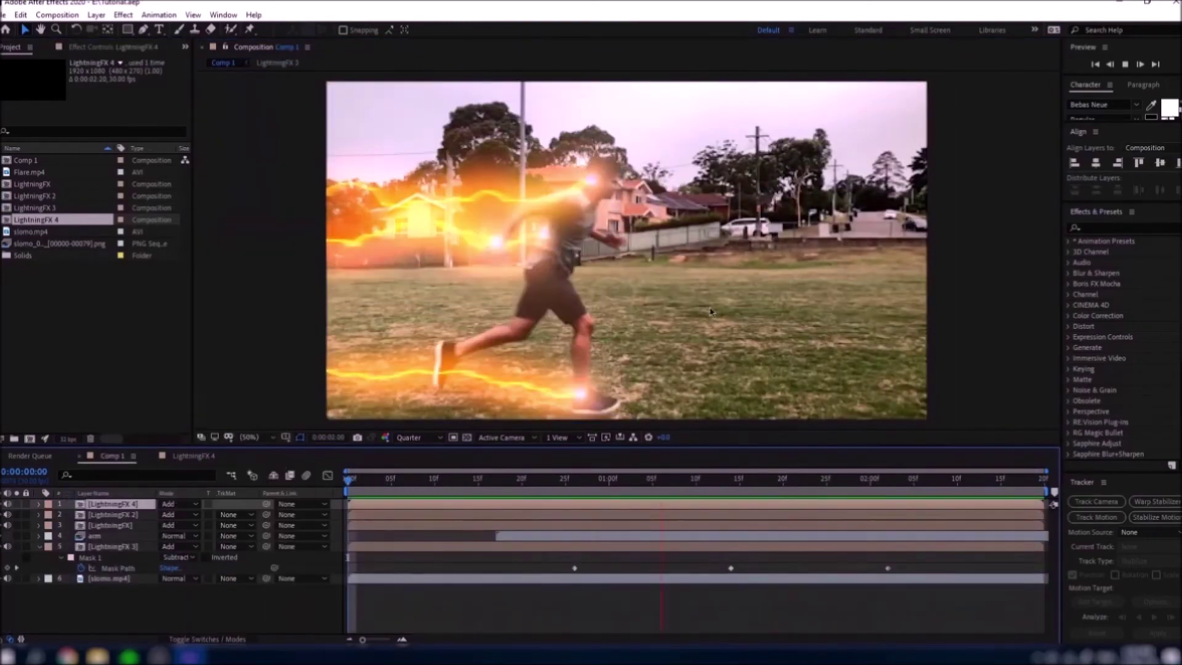
Keyframe the lightning Origin in LightningFX 5 backward through the clip so the bolt stays attached to the runner's rear foot.
click(131, 525)
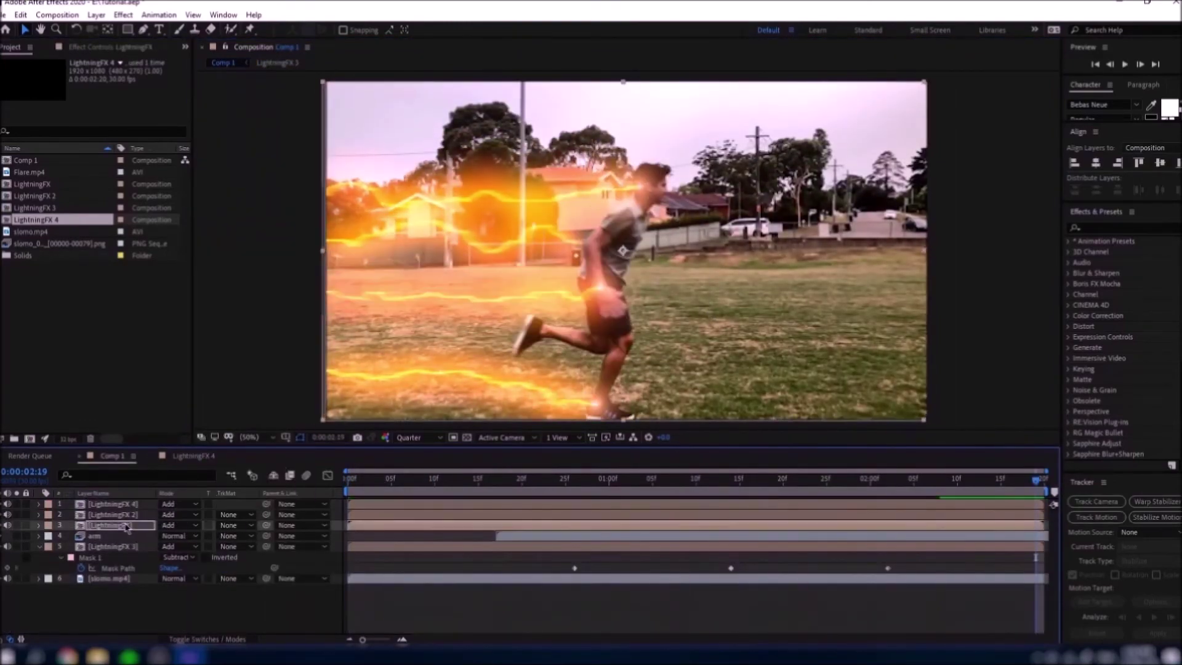
click(126, 504)
click(126, 514)
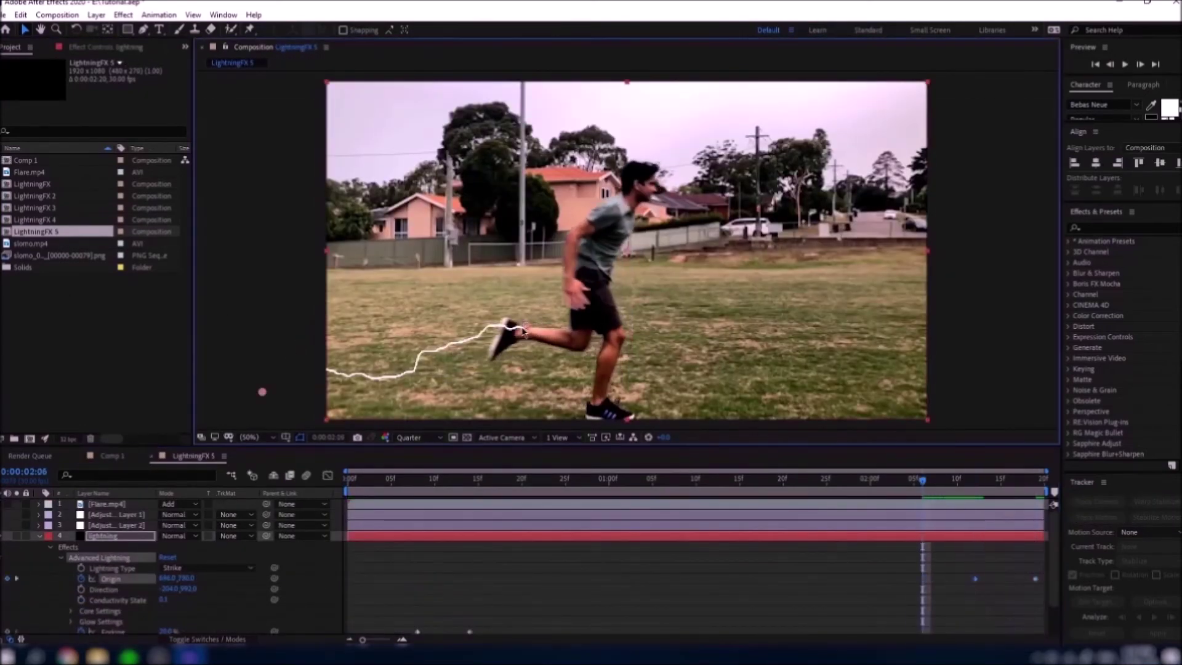
key(Page_Up)
key(Page_Up)
key(Page_Up)
key(Page_Up)
key(Page_Up)
key(Page_Up)
key(Page_Up)
key(Page_Up)
key(Page_Up)
key(Page_Up)
key(Page_Up)
key(Page_Up)
key(Page_Up)
key(Page_Up)
key(Page_Up)
key(Page_Up)
key(Page_Up)
key(Page_Up)
key(Page_Up)
key(Page_Up)
drag(484, 335, 380, 394)
key(Page_Up)
key(Page_Up)
key(Page_Up)
key(Page_Up)
key(Page_Up)
key(Page_Up)
key(Page_Up)
key(Page_Up)
key(Page_Up)
key(Page_Up)
key(Page_Up)
key(Page_Up)
key(Page_Up)
key(Page_Up)
key(Page_Up)
key(Page_Up)
key(Page_Up)
key(Page_Up)
key(Page_Up)
key(Page_Up)
key(Page_Up)
key(Page_Up)
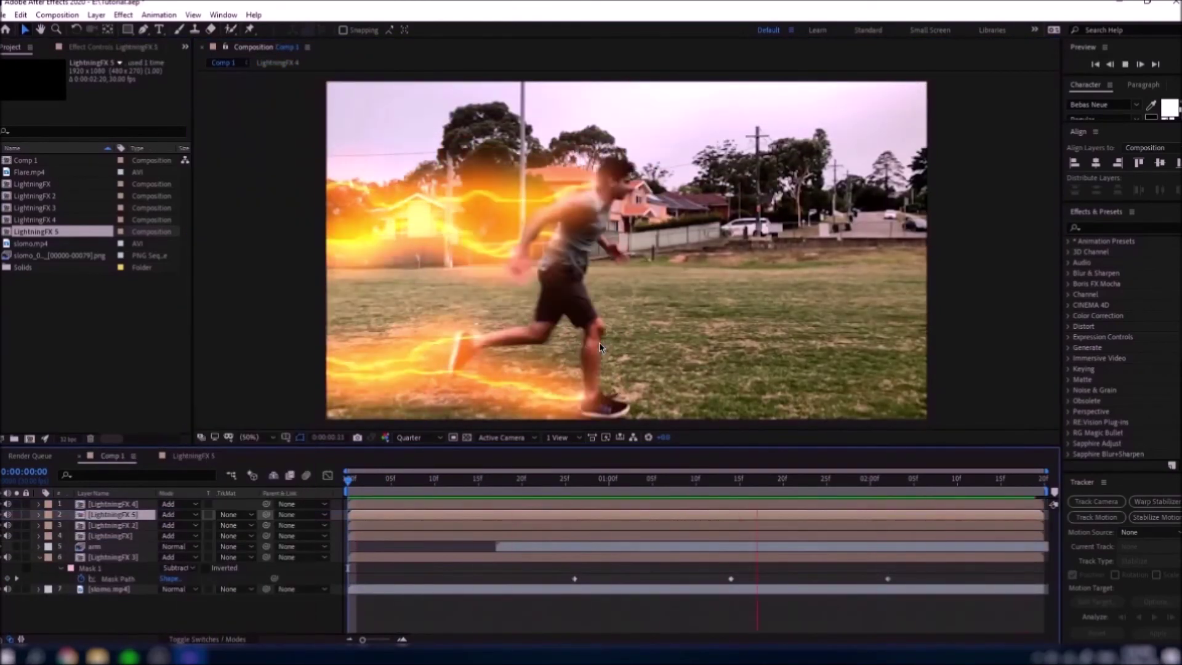
Pre-compose all five LightningFX layers and the arm layer into Pre-comp 1, moving all attributes into the new composition.
key(space)
drag(1019, 490, 675, 486)
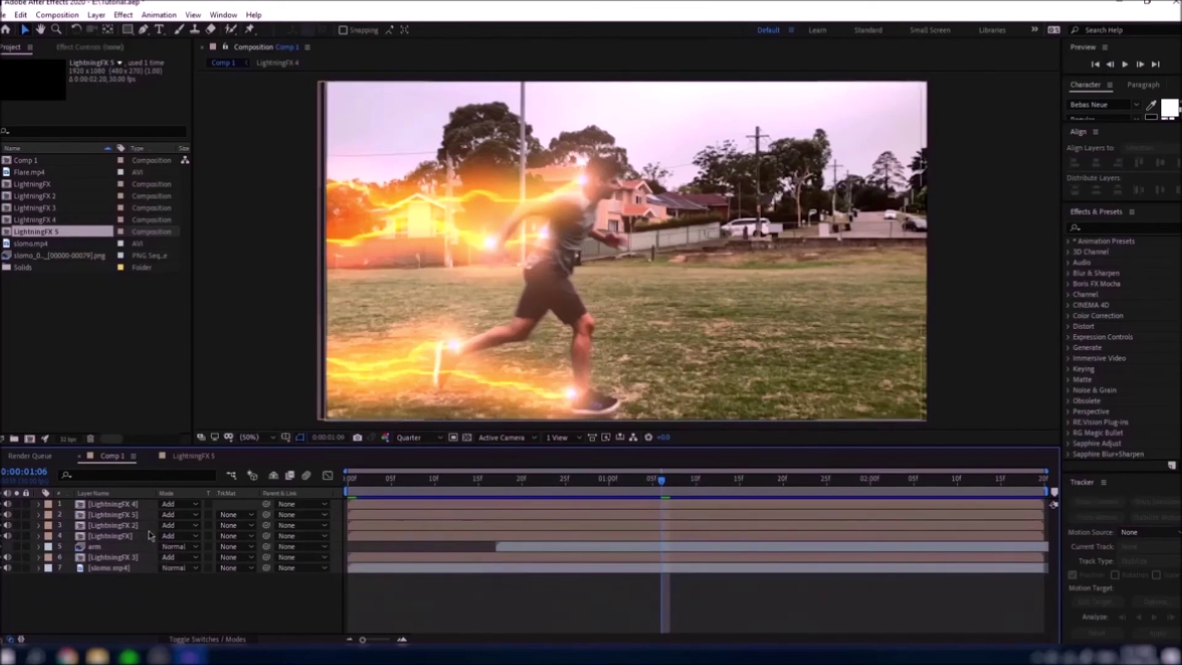
click(111, 558)
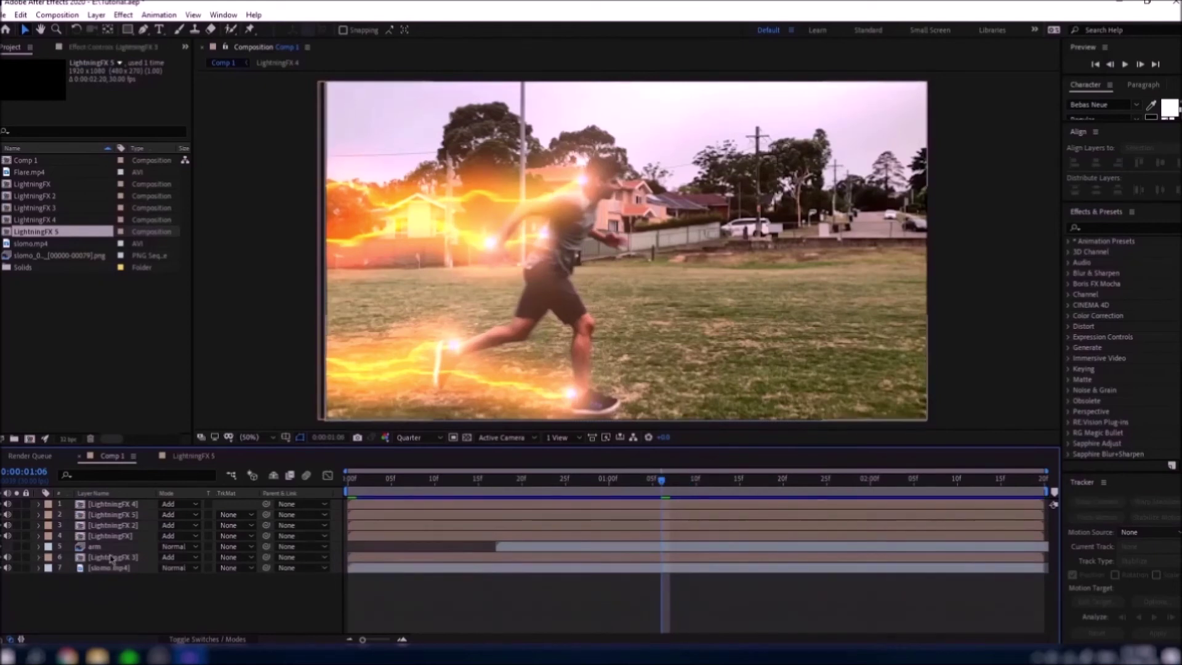
click(110, 558)
shift+click(140, 506)
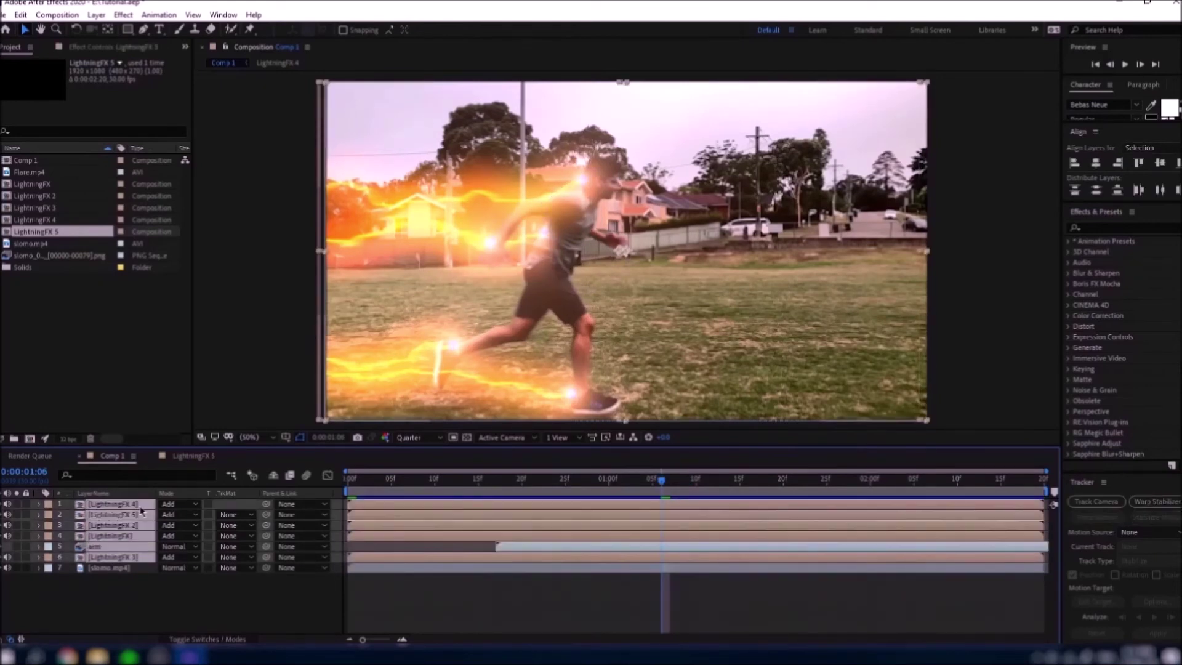
right_click(141, 511)
click(186, 438)
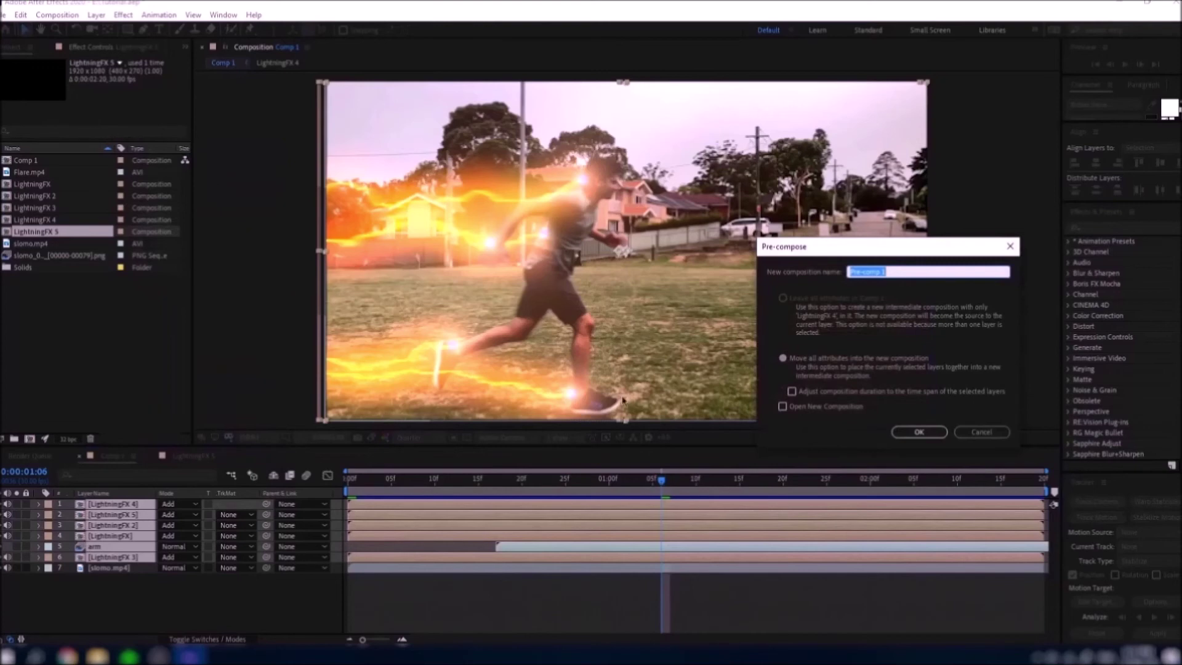
click(916, 430)
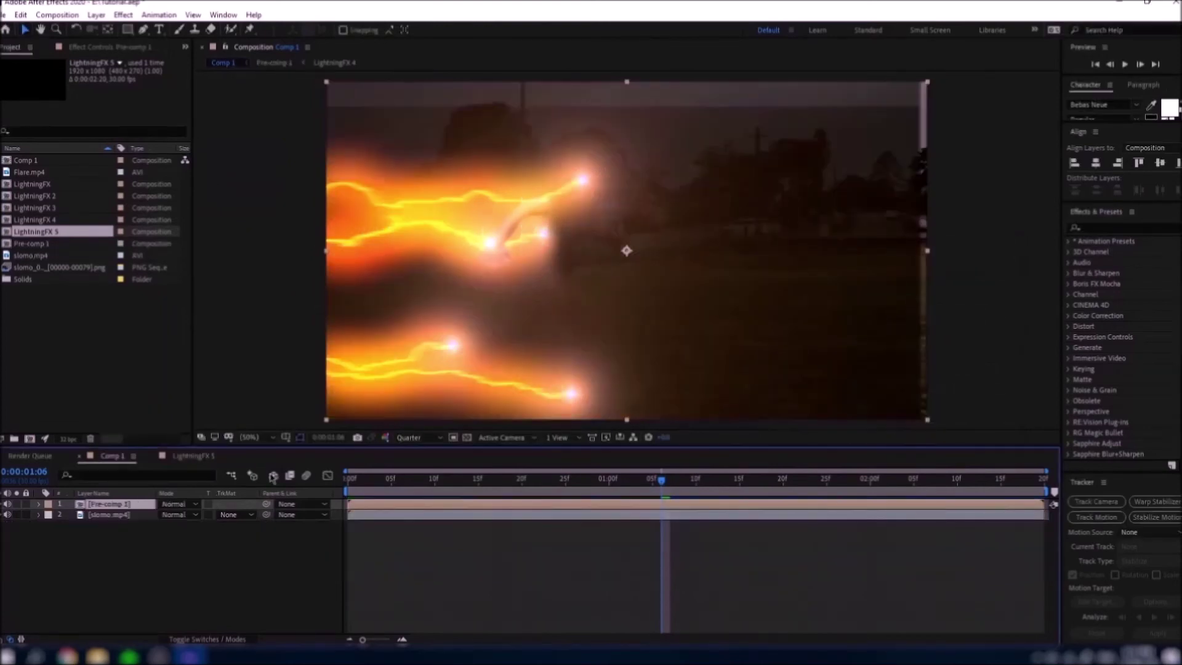
Set the blending mode of Pre-comp 1 to Add and play back Comp 1 from the start.
click(174, 503)
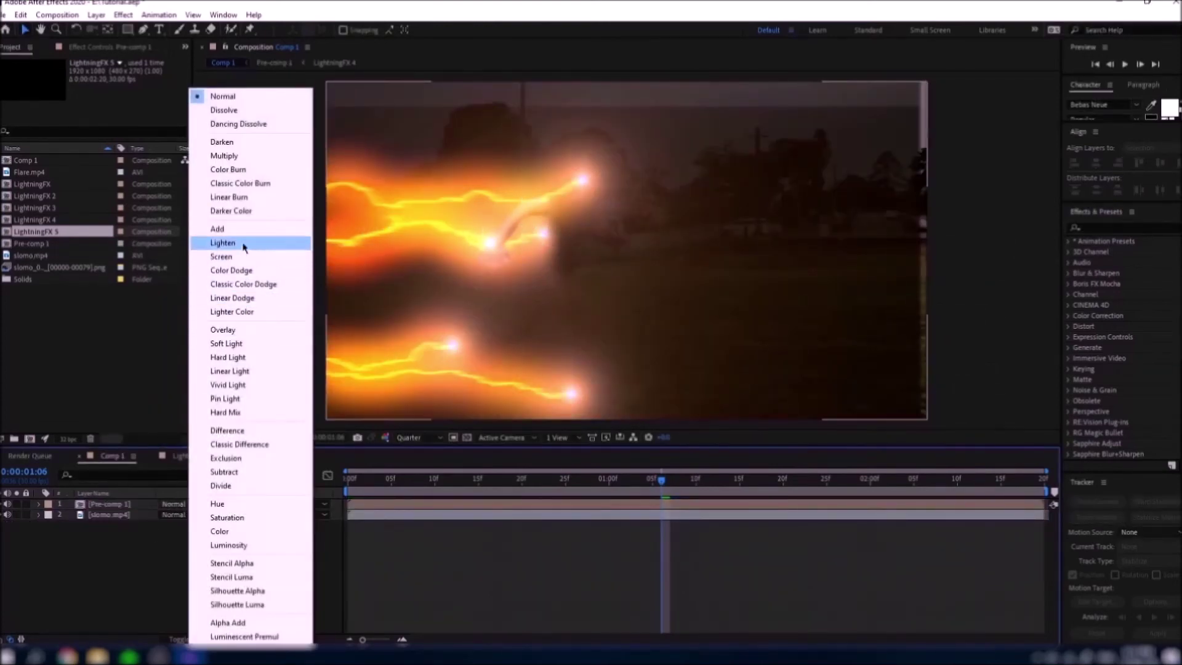
click(219, 229)
key(Home)
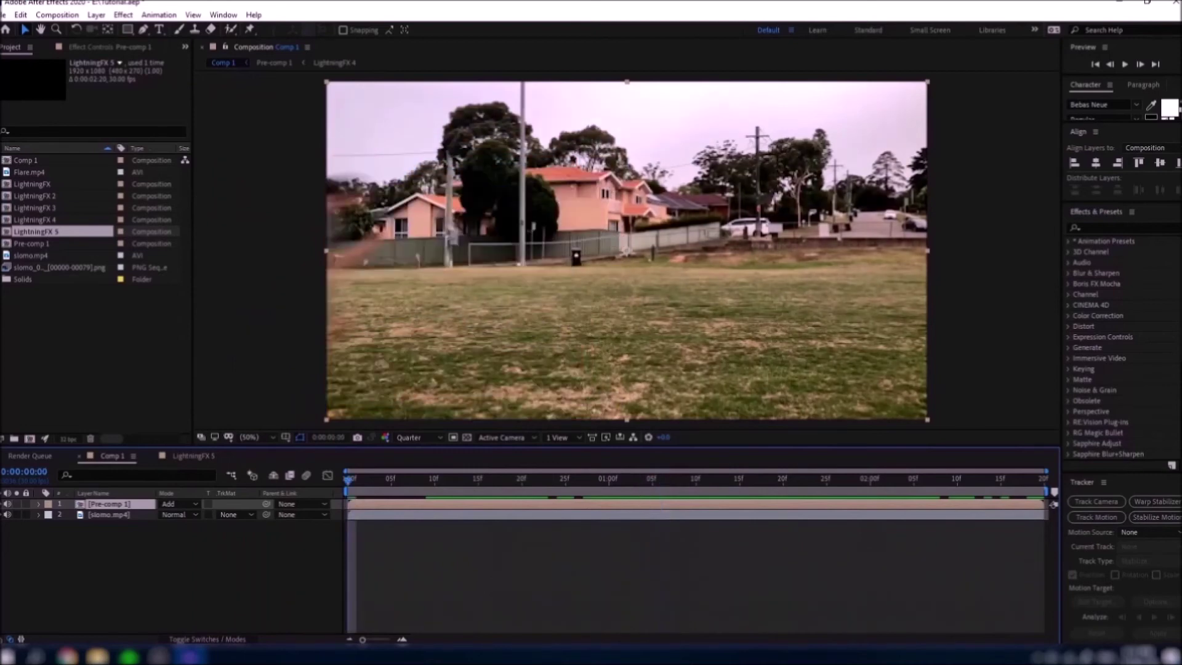
key(space)
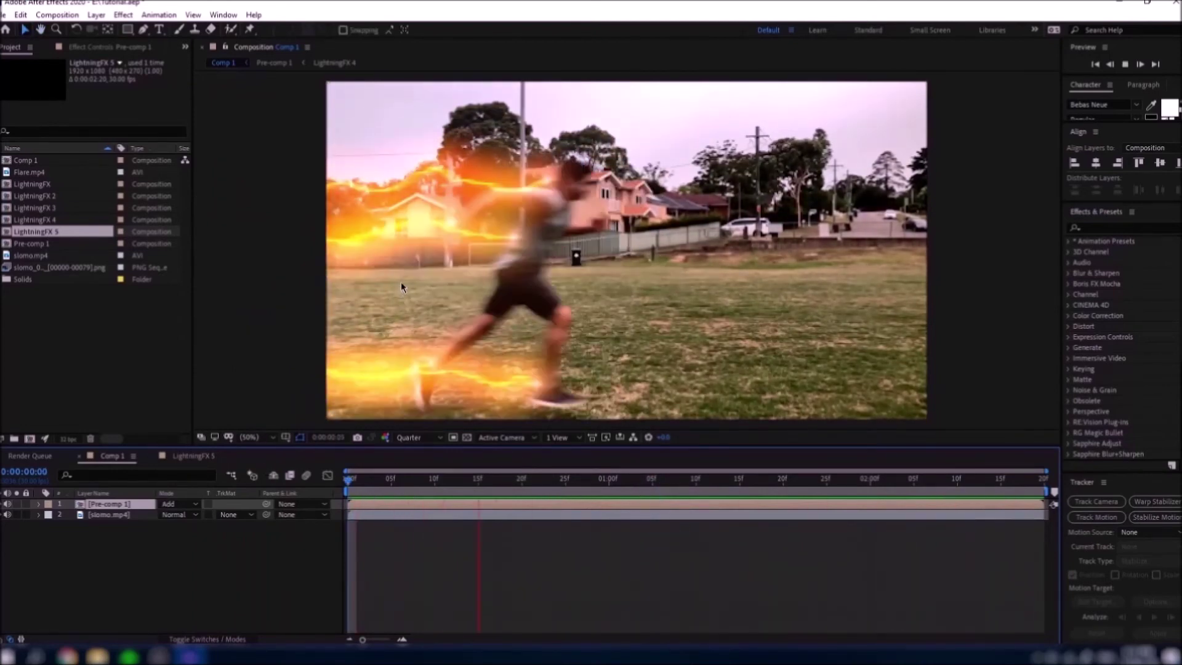
key(space)
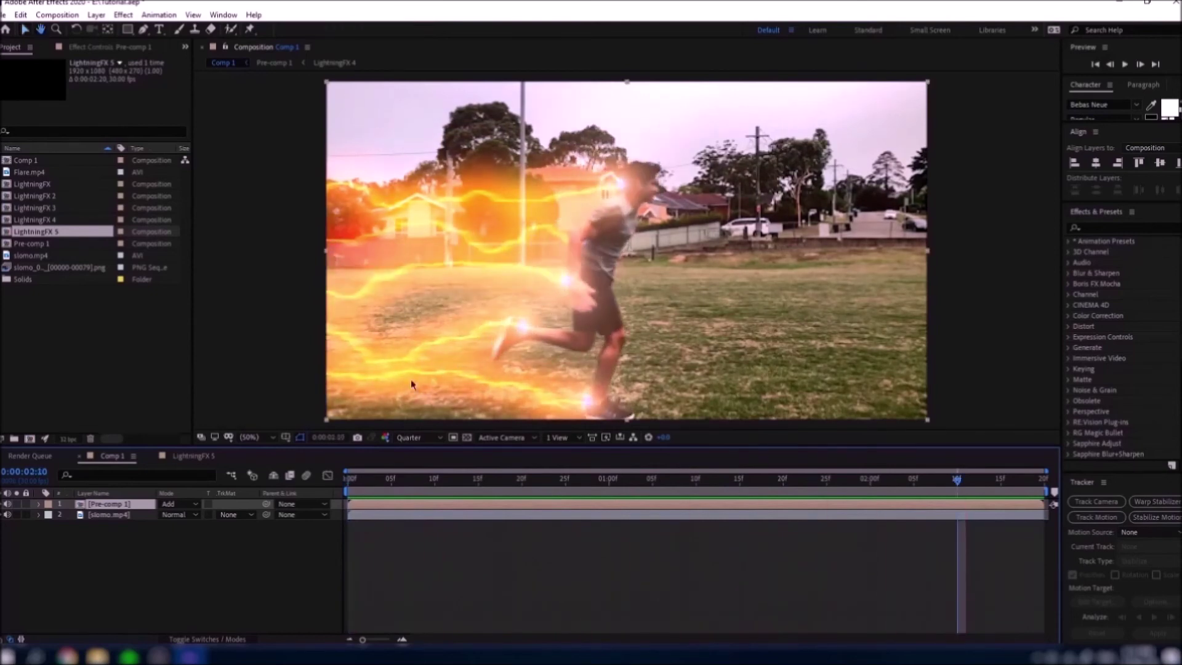
Try the Screen blending mode on Pre-comp 1, play it back, and return the layer to Add.
click(169, 505)
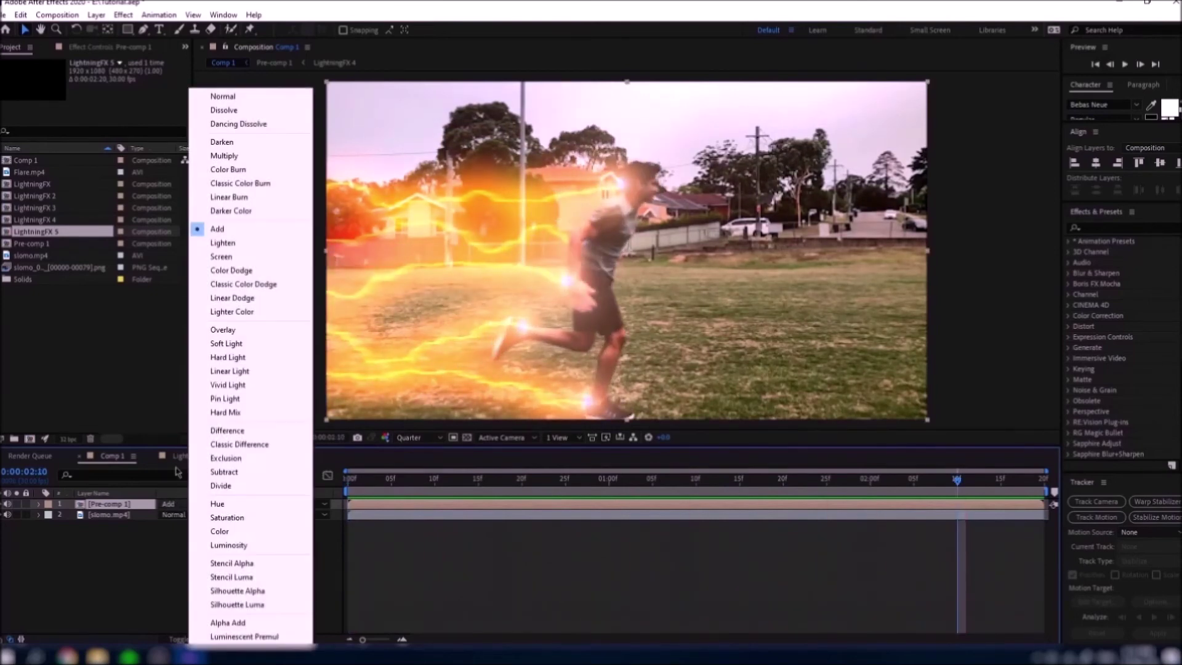
click(221, 256)
key(space)
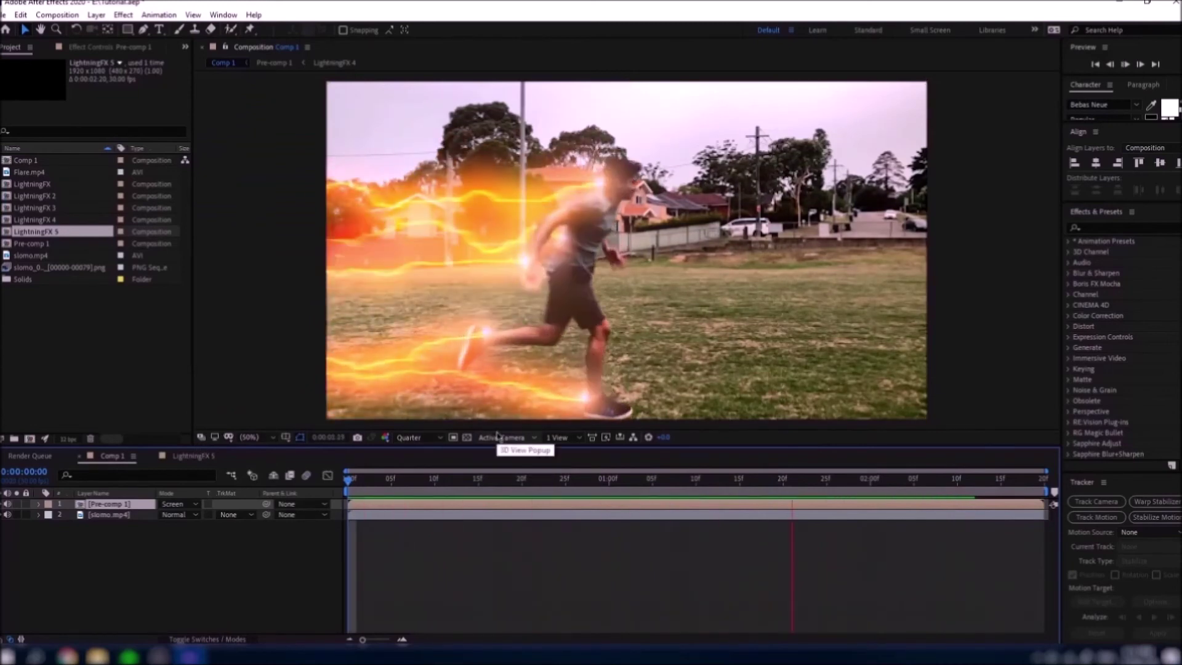
click(191, 505)
click(227, 229)
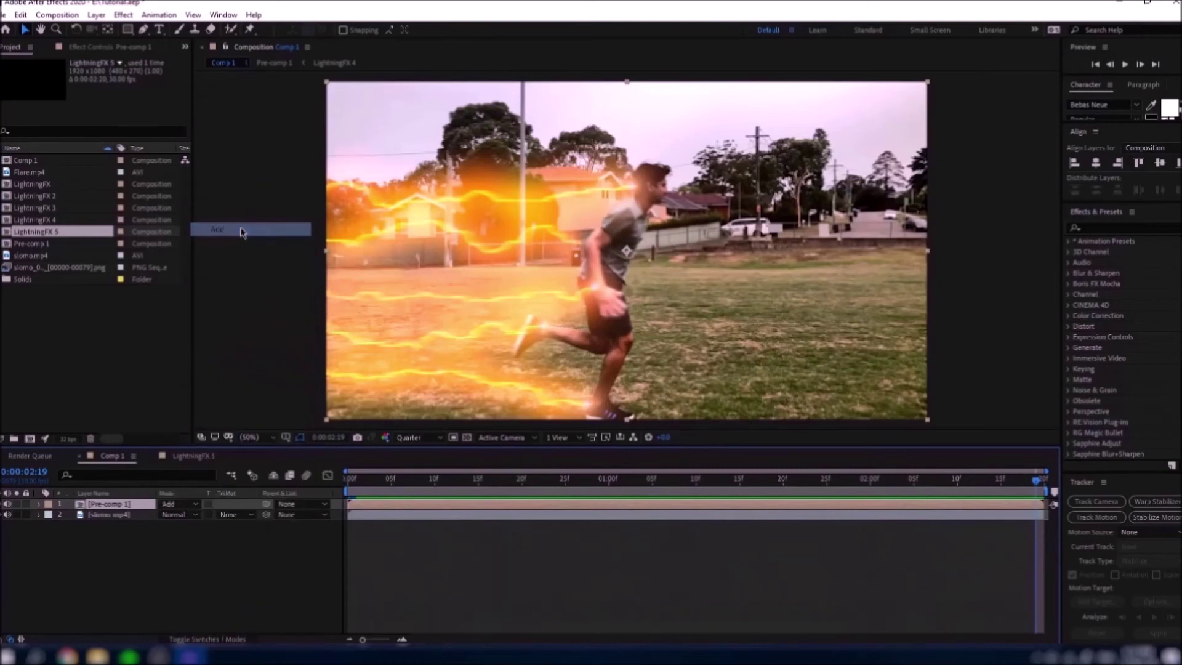
Create an adjustment layer above Pre-comp 1 in Comp 1.
drag(468, 478, 802, 459)
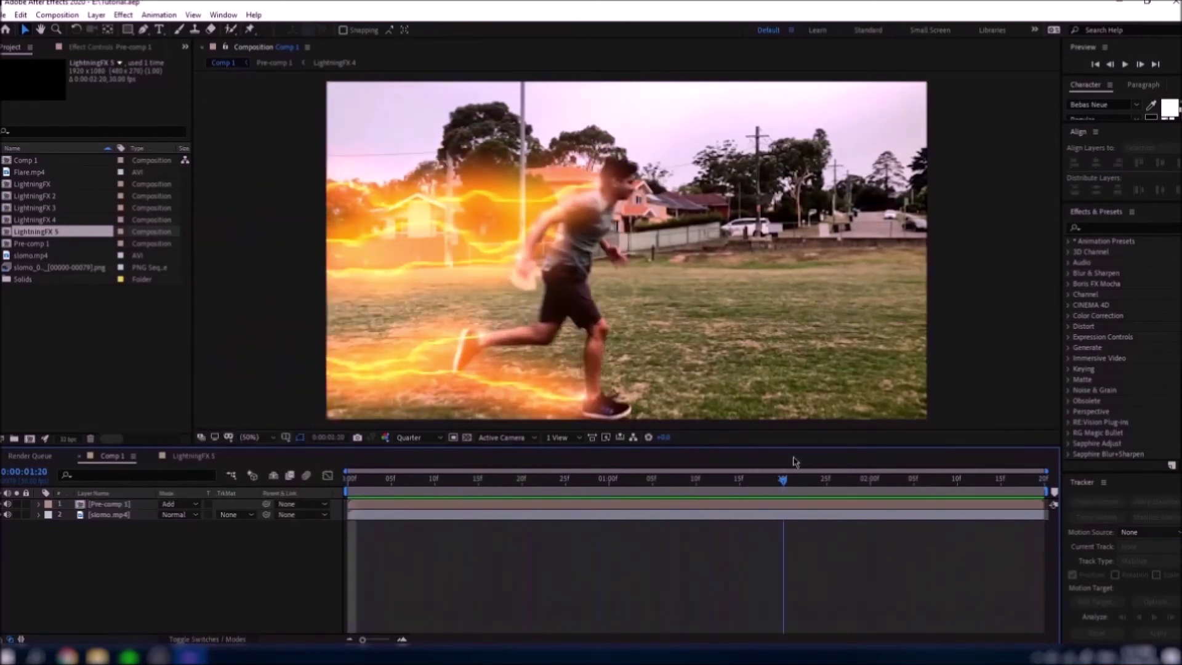
right_click(129, 566)
mouse_move(193, 426)
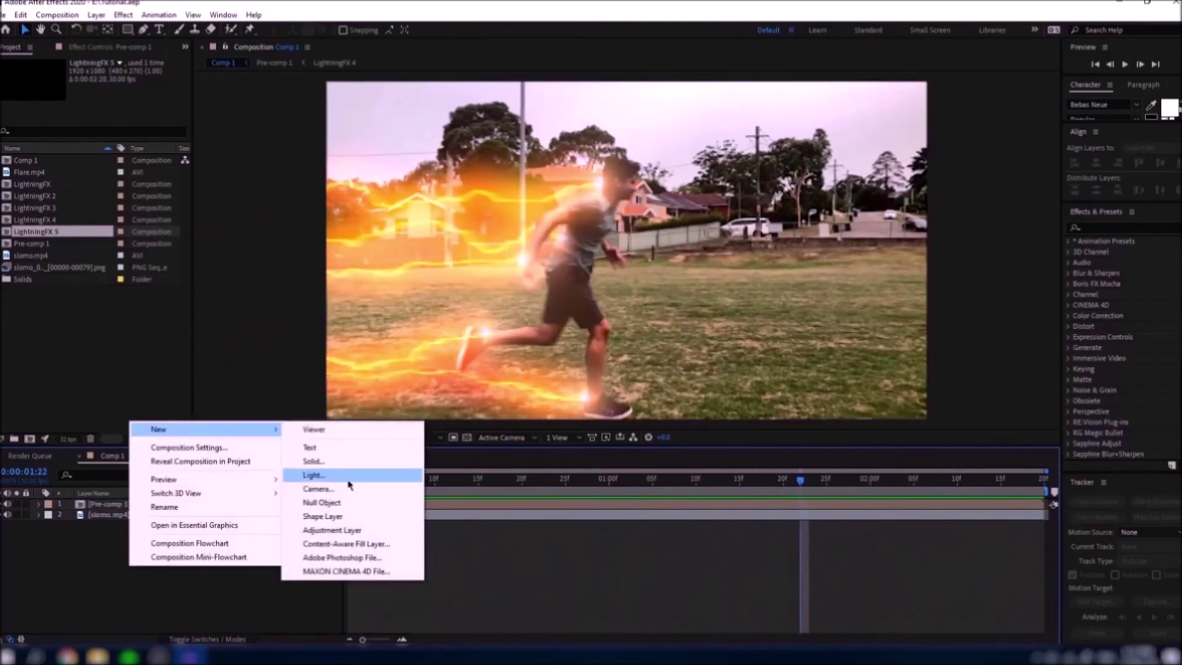
click(347, 529)
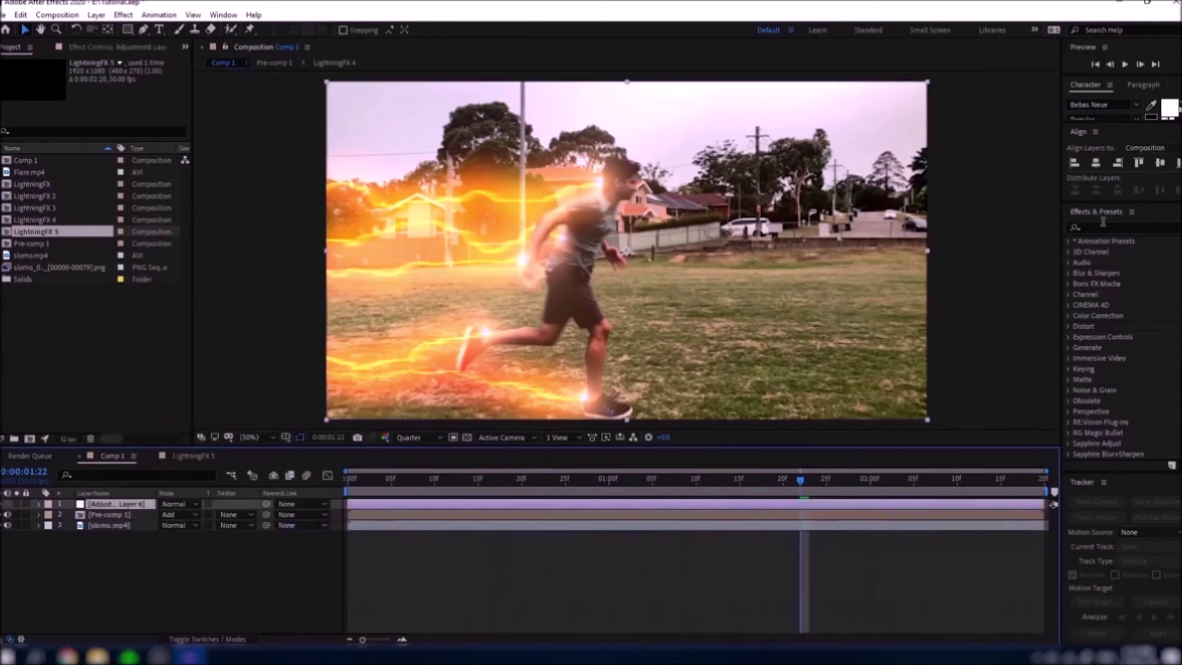
Apply Brightness & Contrast to the adjustment layer and set its Contrast to 67.
click(1111, 229)
text(bright)
drag(1139, 304, 103, 510)
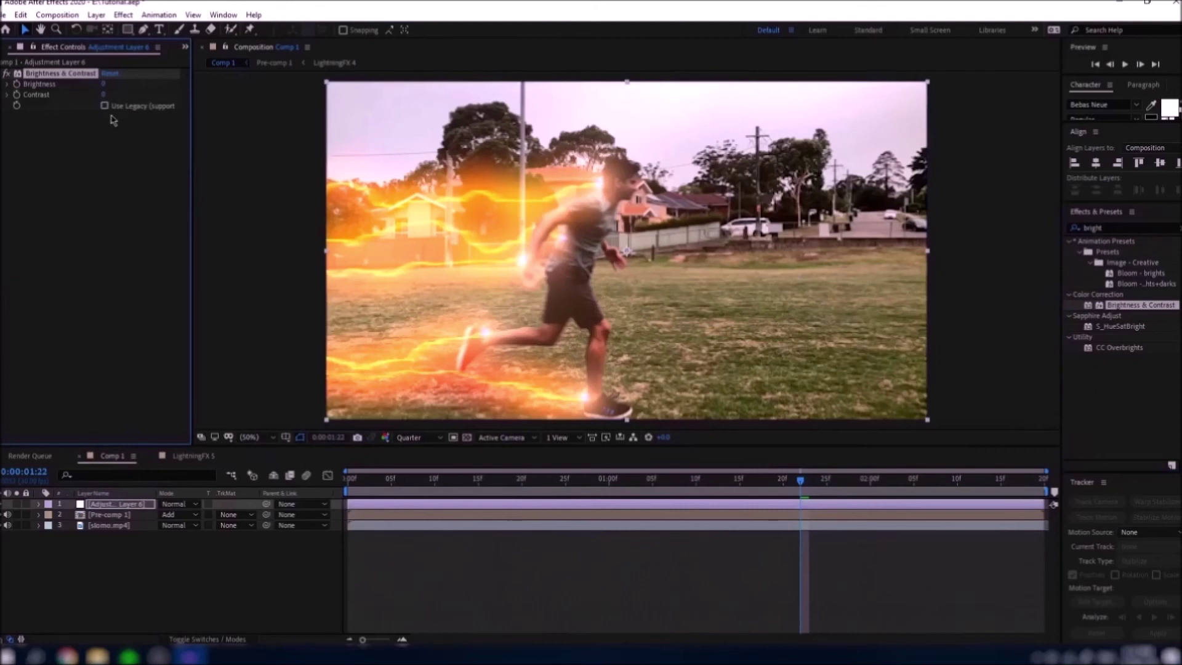
drag(108, 93, 135, 96)
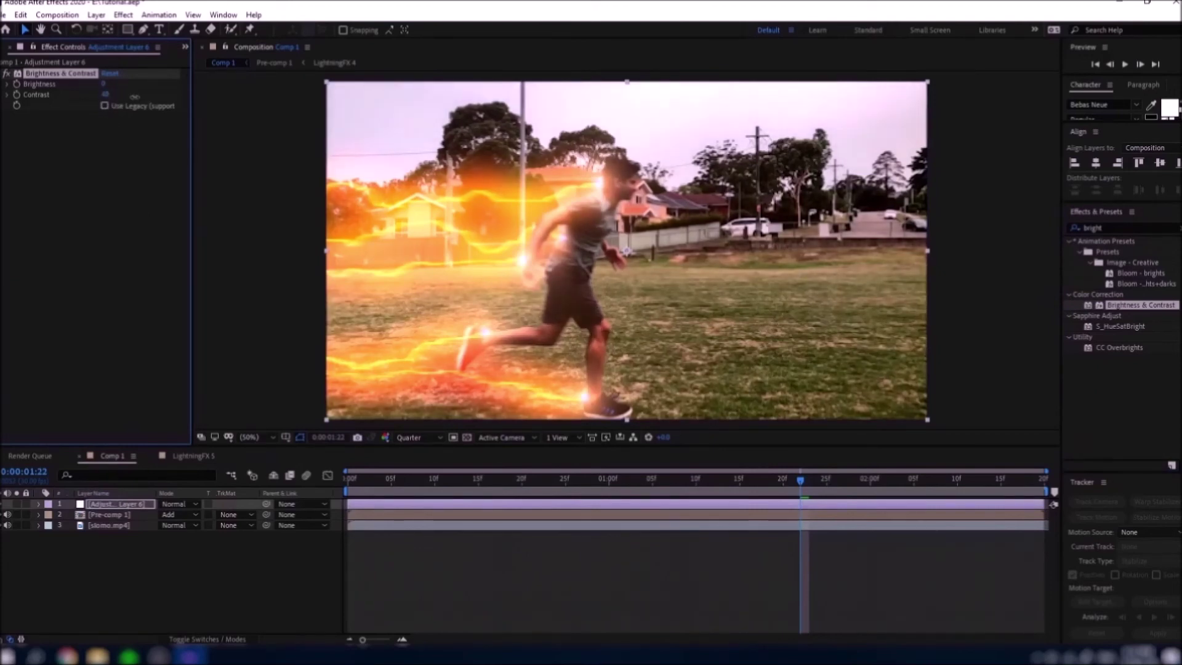
drag(143, 97, 151, 98)
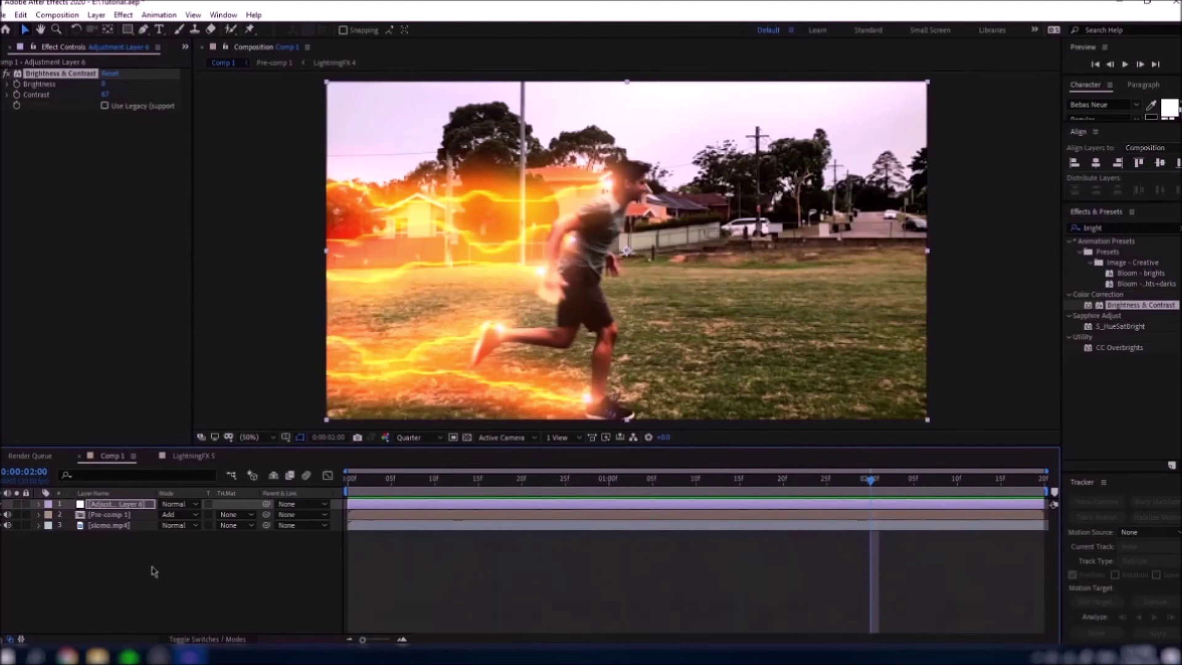
Add a second adjustment layer at the top of Comp 1 and name it Distort.
click(142, 572)
right_click(142, 574)
mouse_move(184, 431)
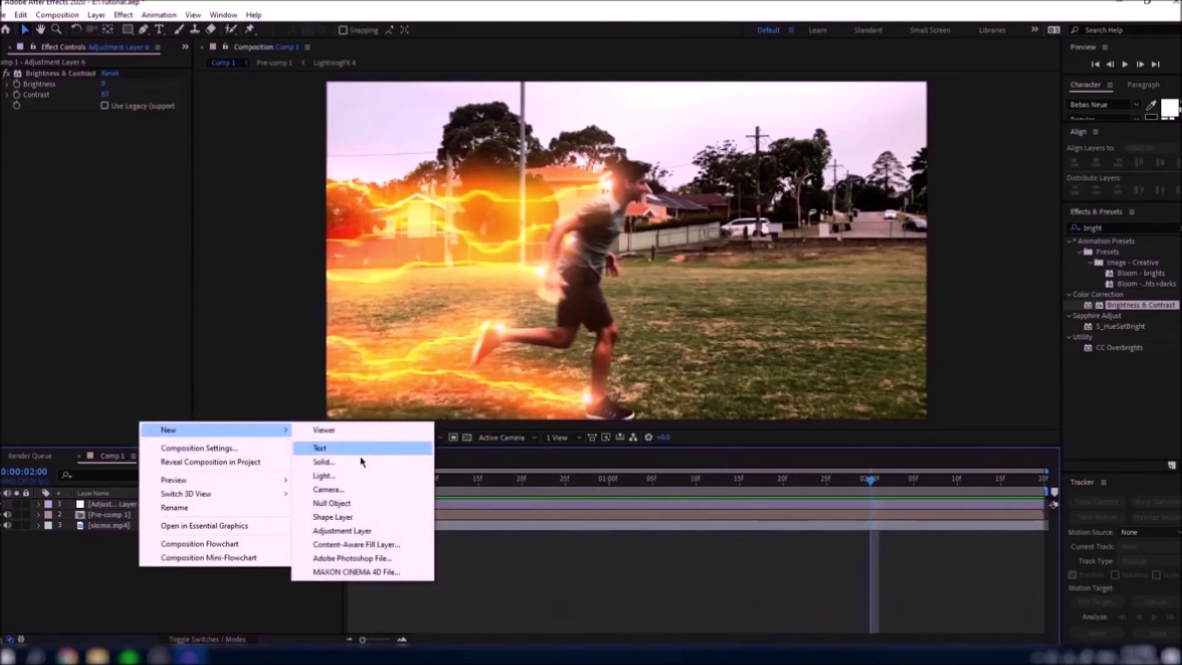
click(354, 531)
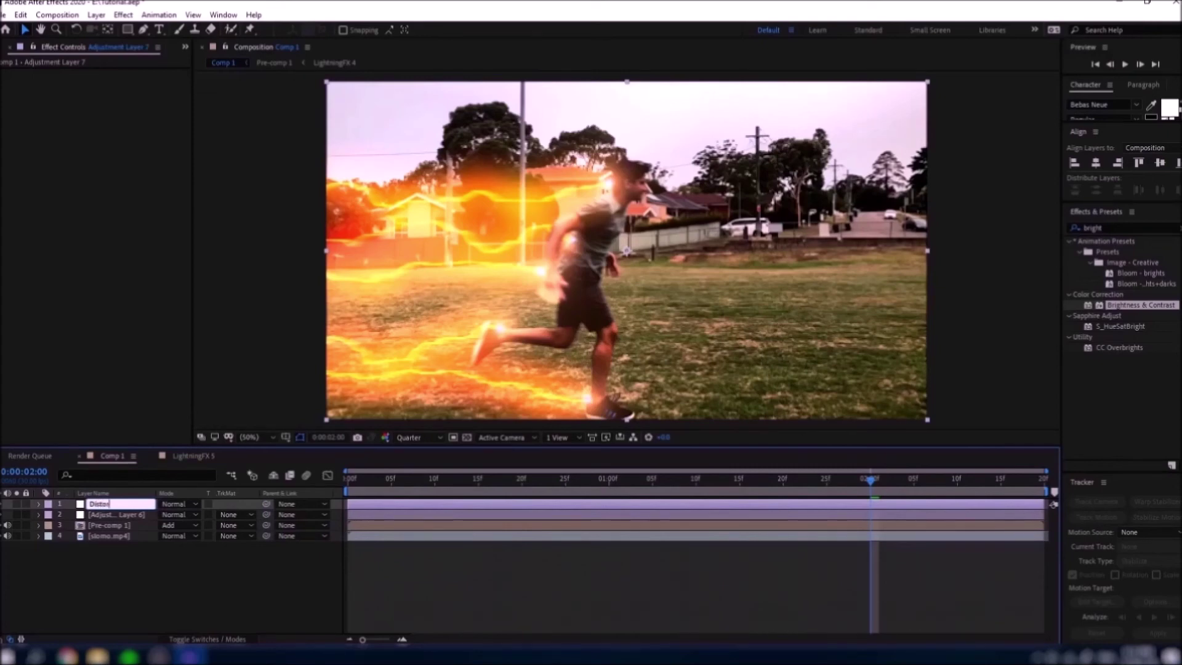
Apply Turbulent Displace to the Distort layer and set its Size to 194.
key(ctrl+space)
text(tur)
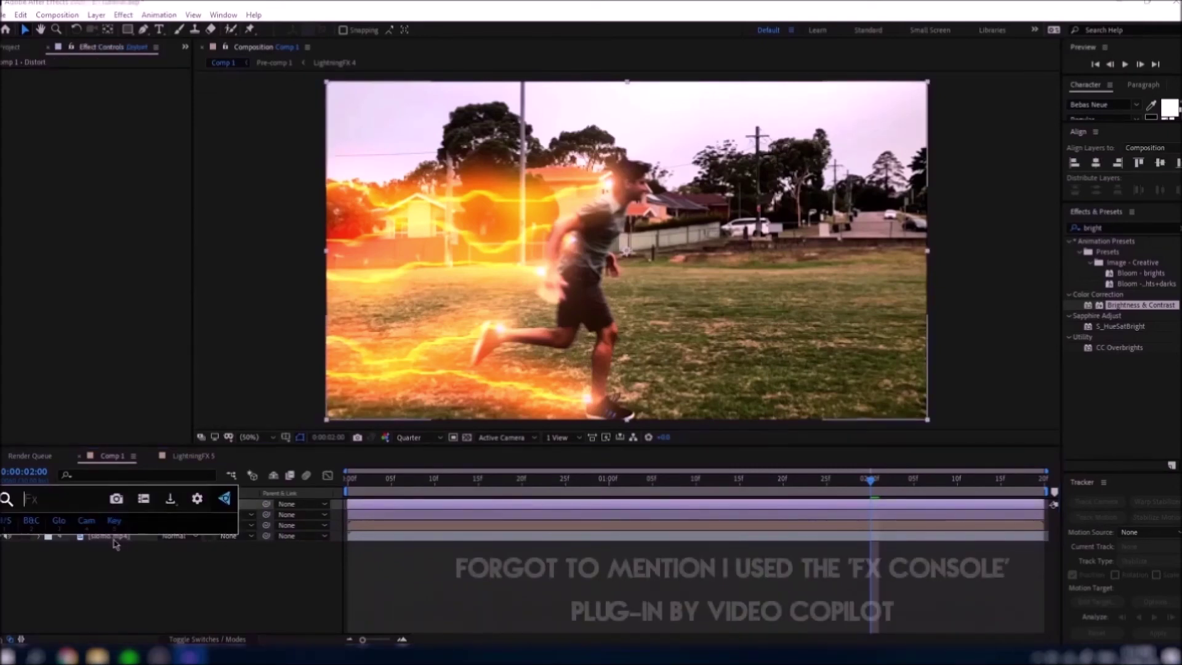
text(b)
click(115, 522)
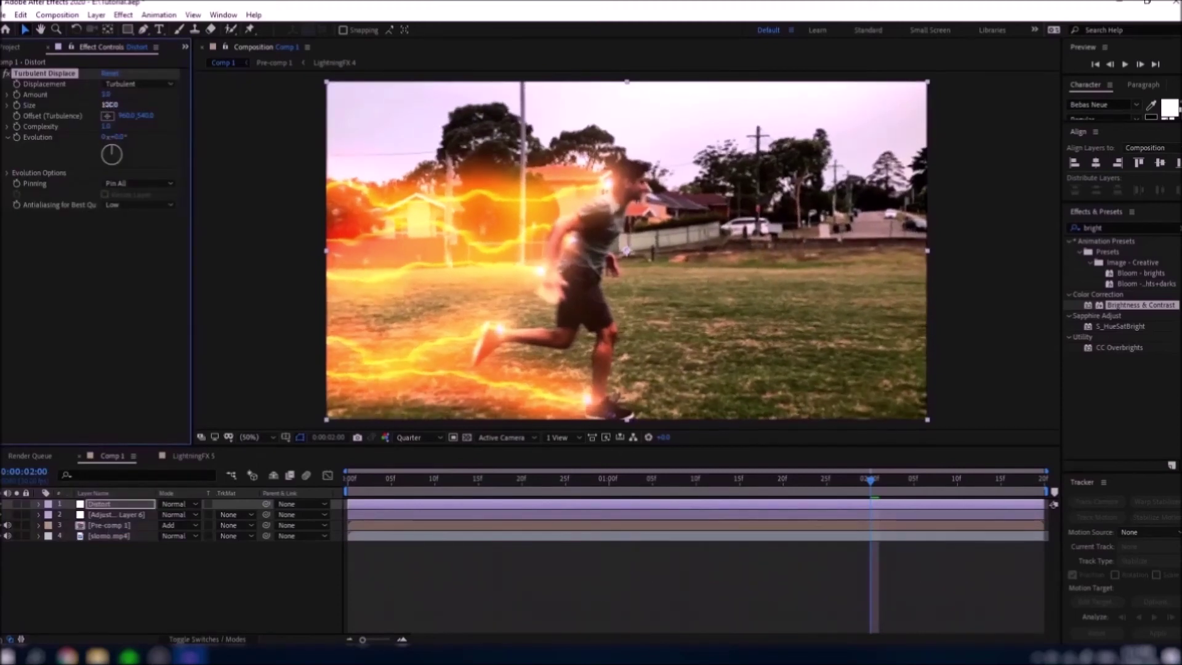
drag(110, 105, 142, 110)
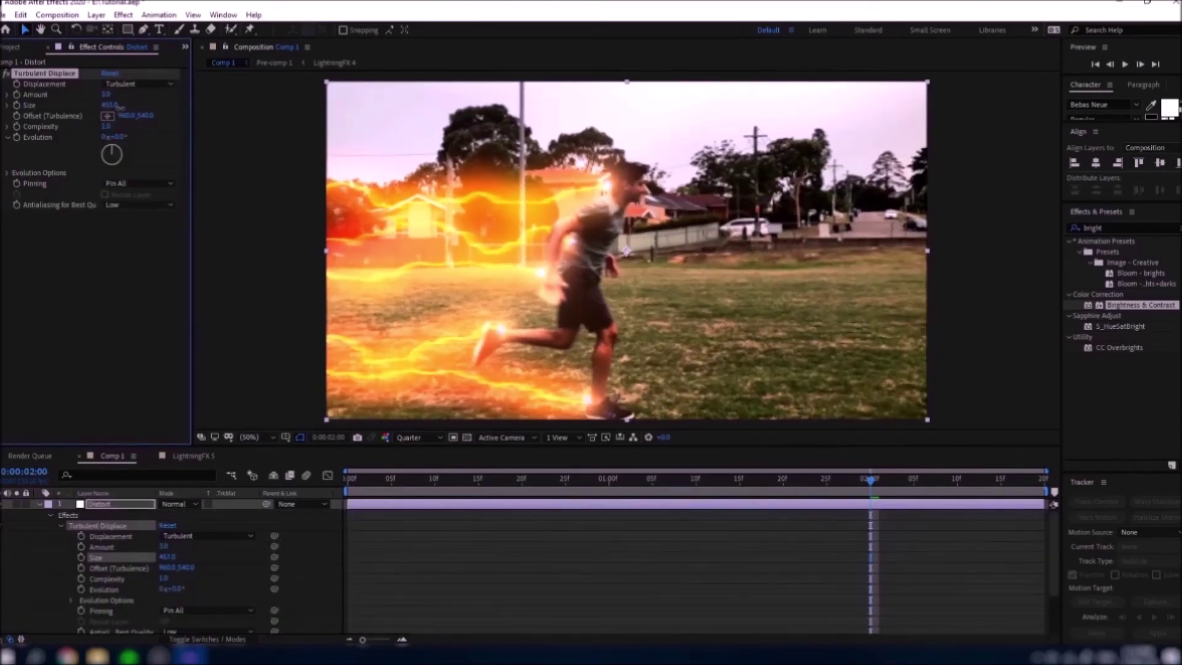
drag(227, 117, 91, 109)
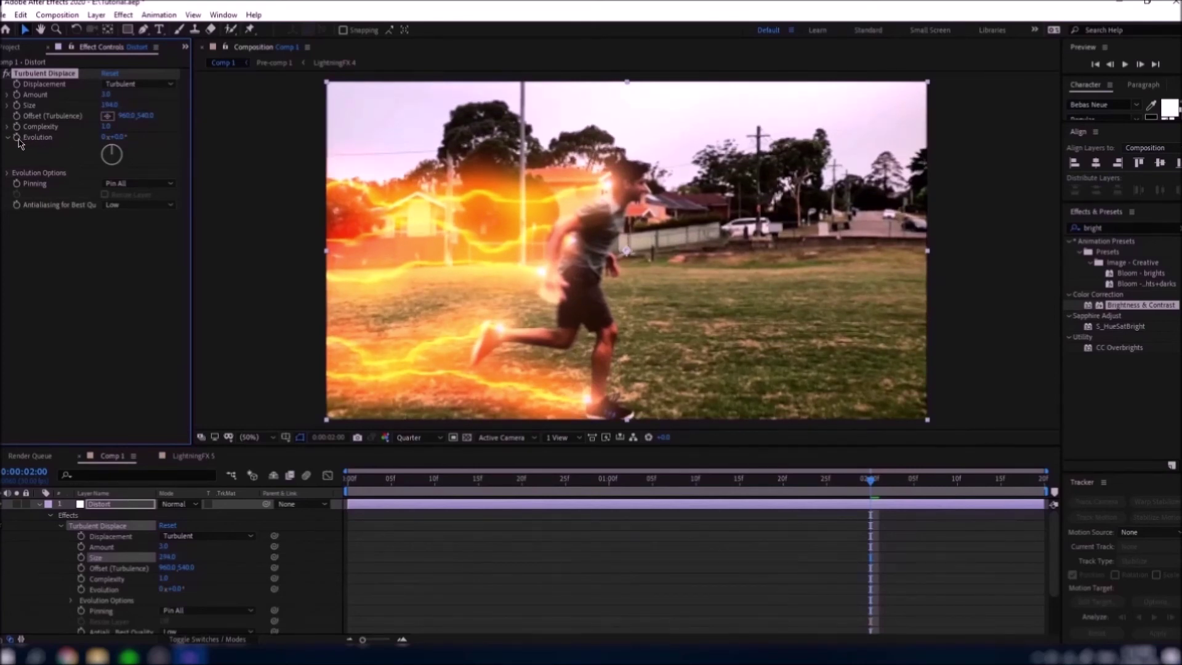
Drive the Turbulent Displace Evolution with the expression time*500 and play back Comp 1 from the start.
alt+click(17, 139)
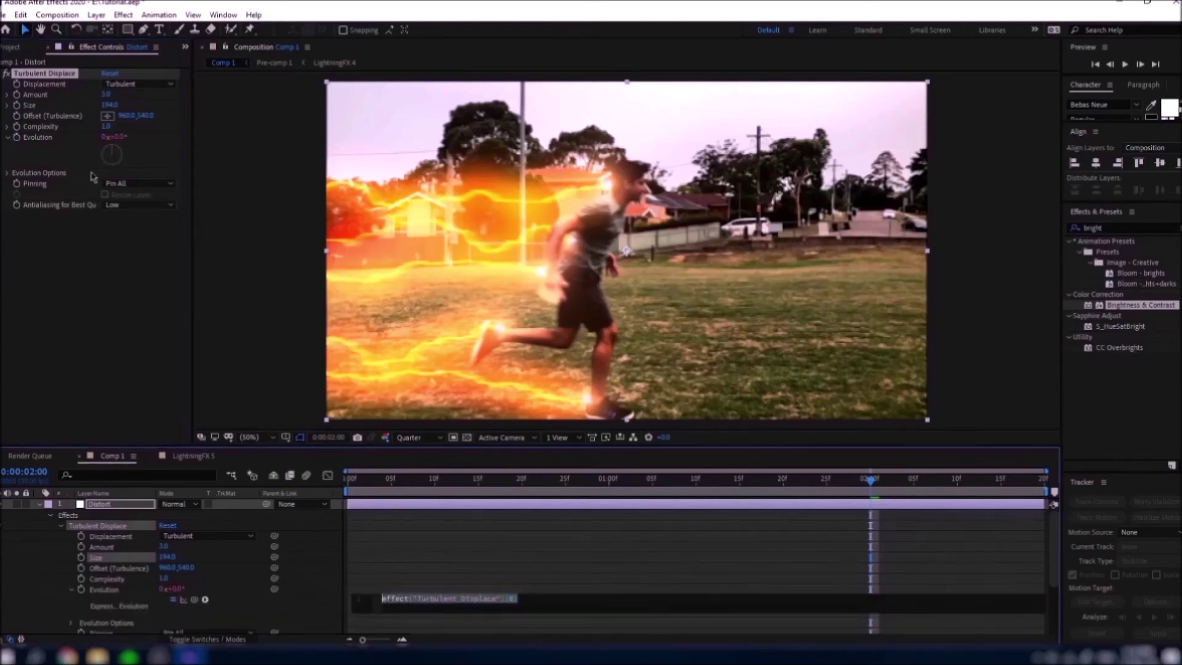
text(time*500)
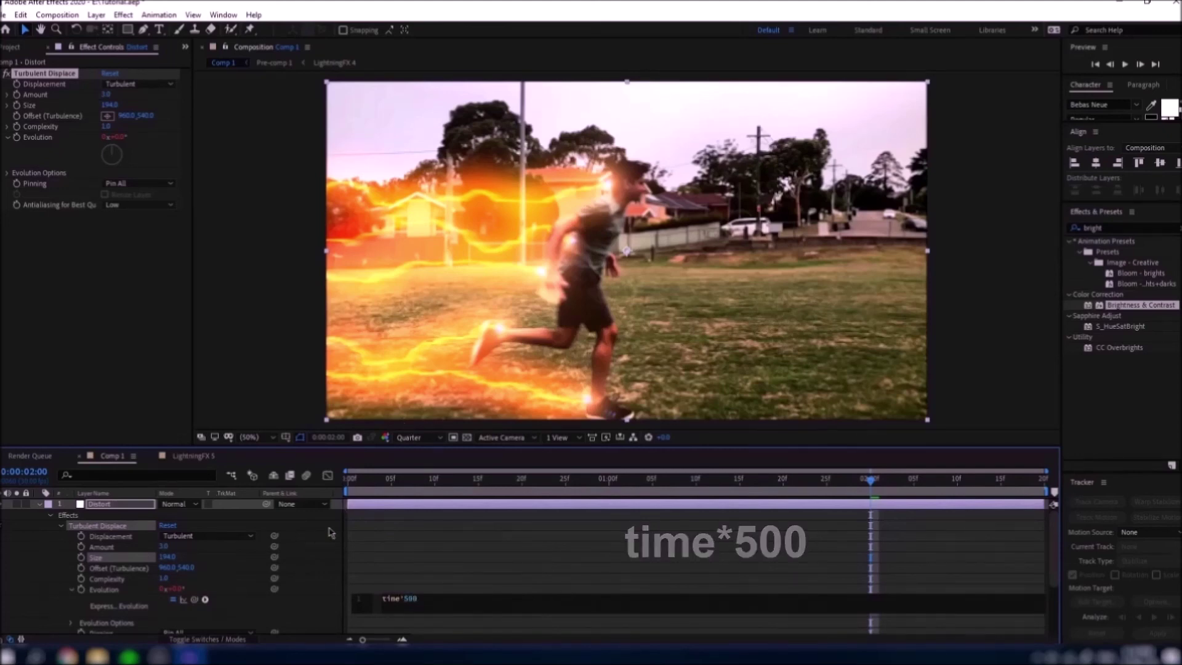
click(331, 537)
click(356, 478)
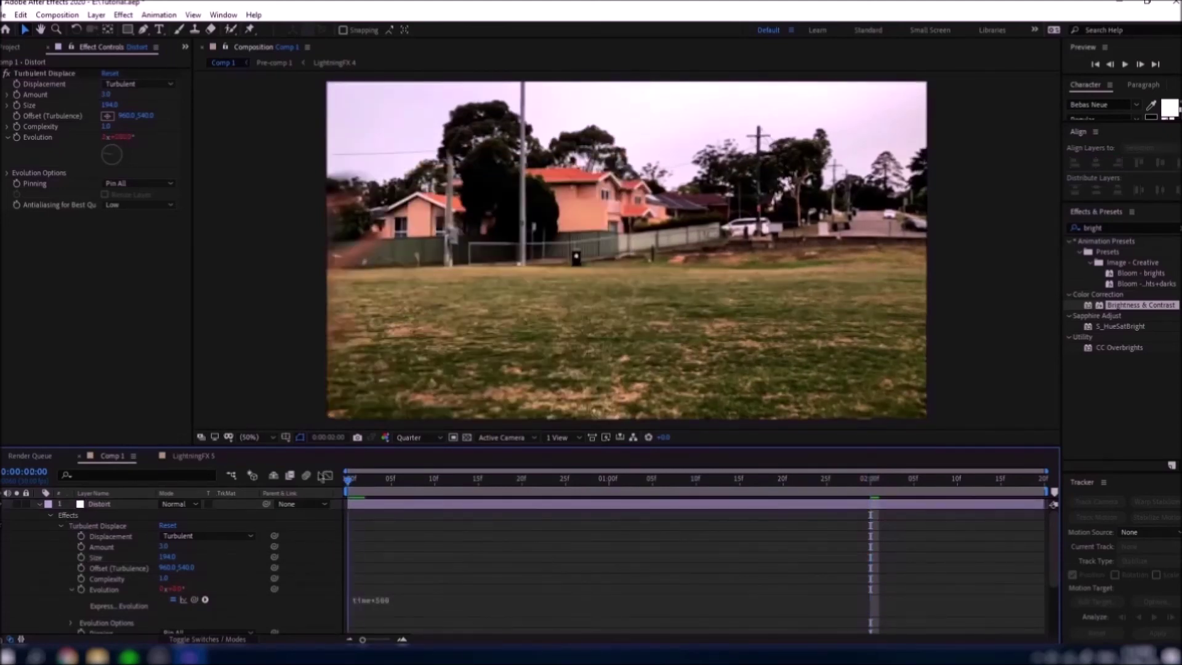
key(space)
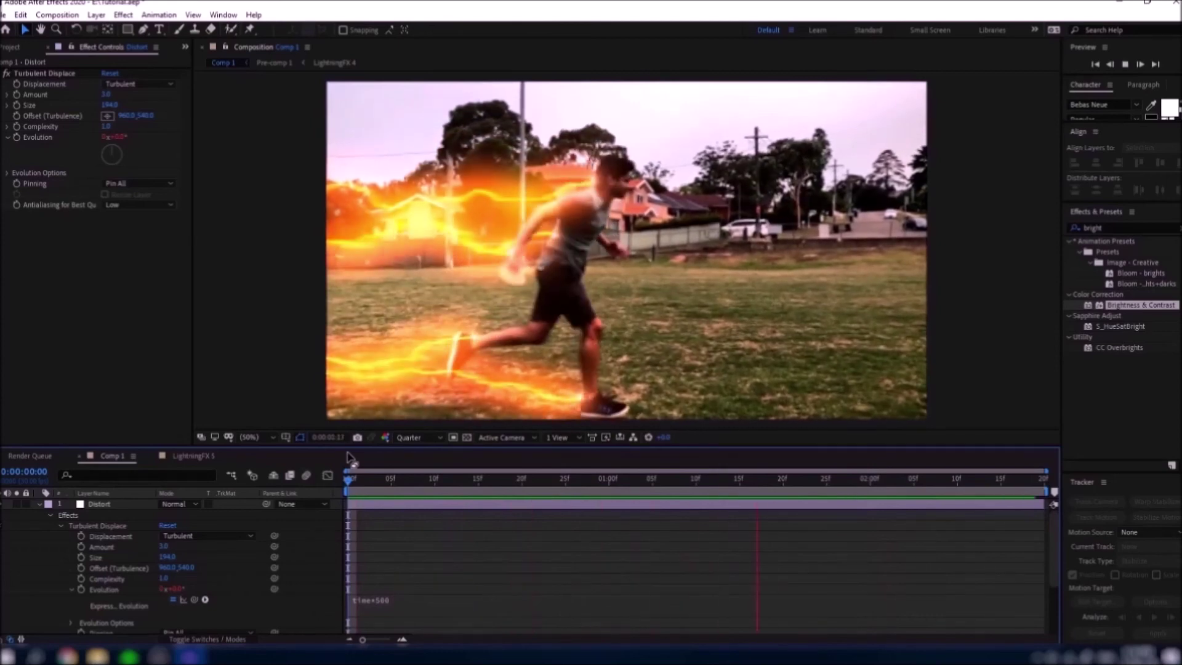
key(space)
Set the Distort layer's Opacity to 0% at 0:00:02:05 and enable its keyframing.
click(109, 505)
key(t)
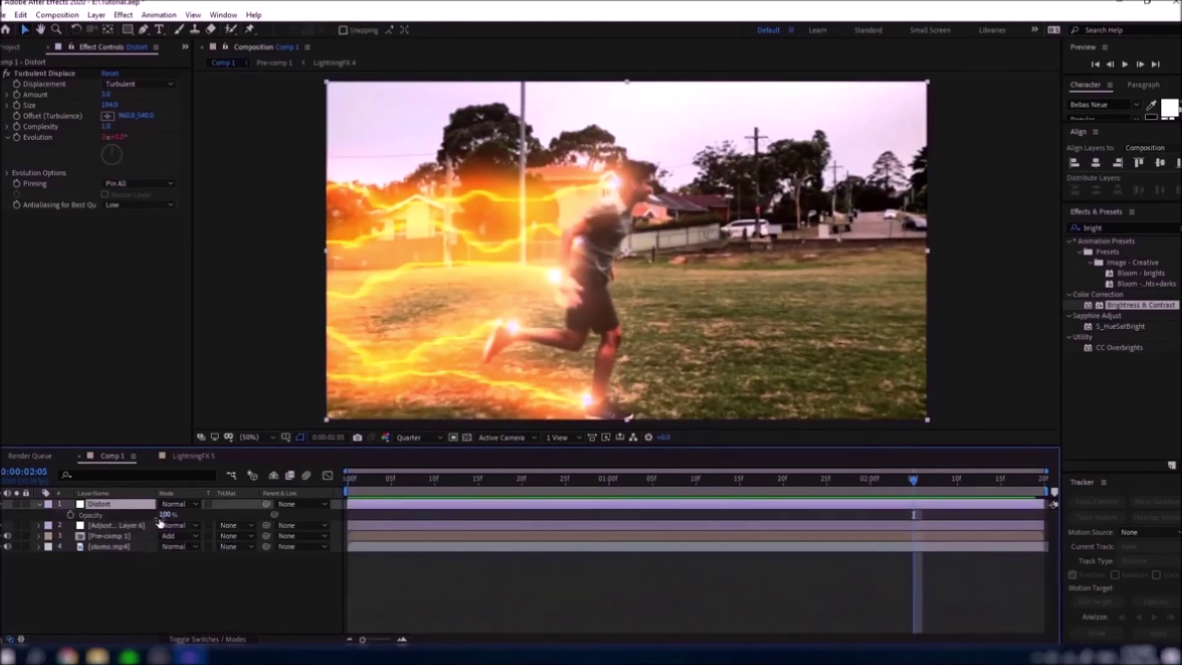
drag(131, 511, 81, 513)
click(70, 515)
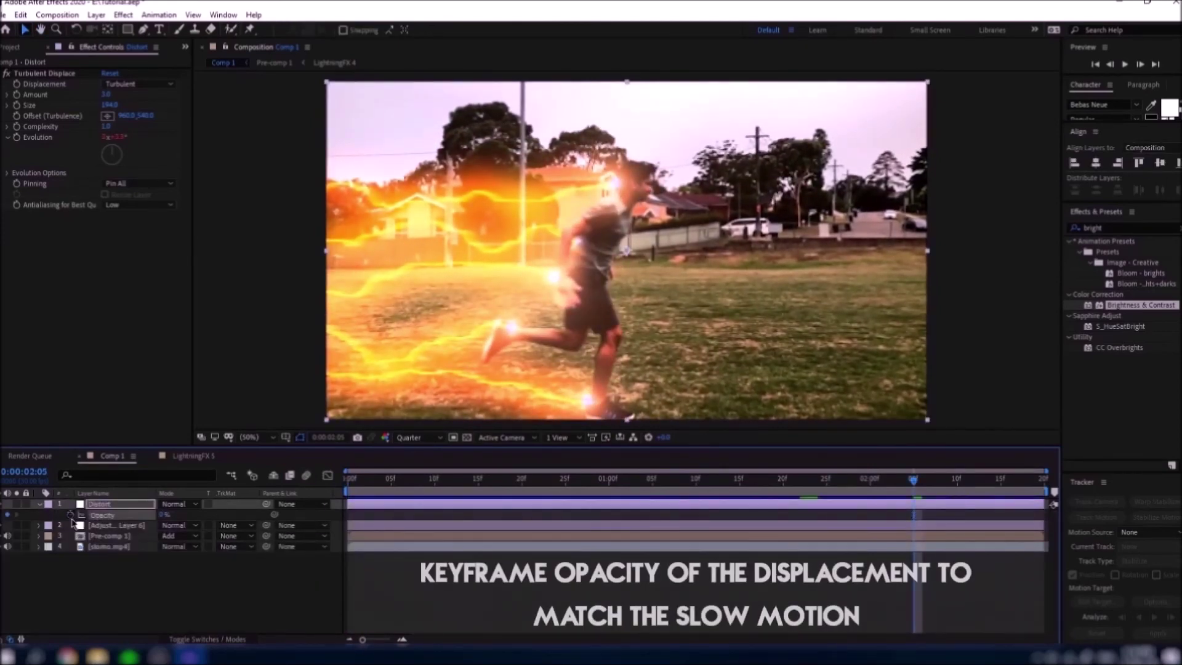
Play back Comp 1 to check the distortion effects, and set the preview resolution to Full.
key(space)
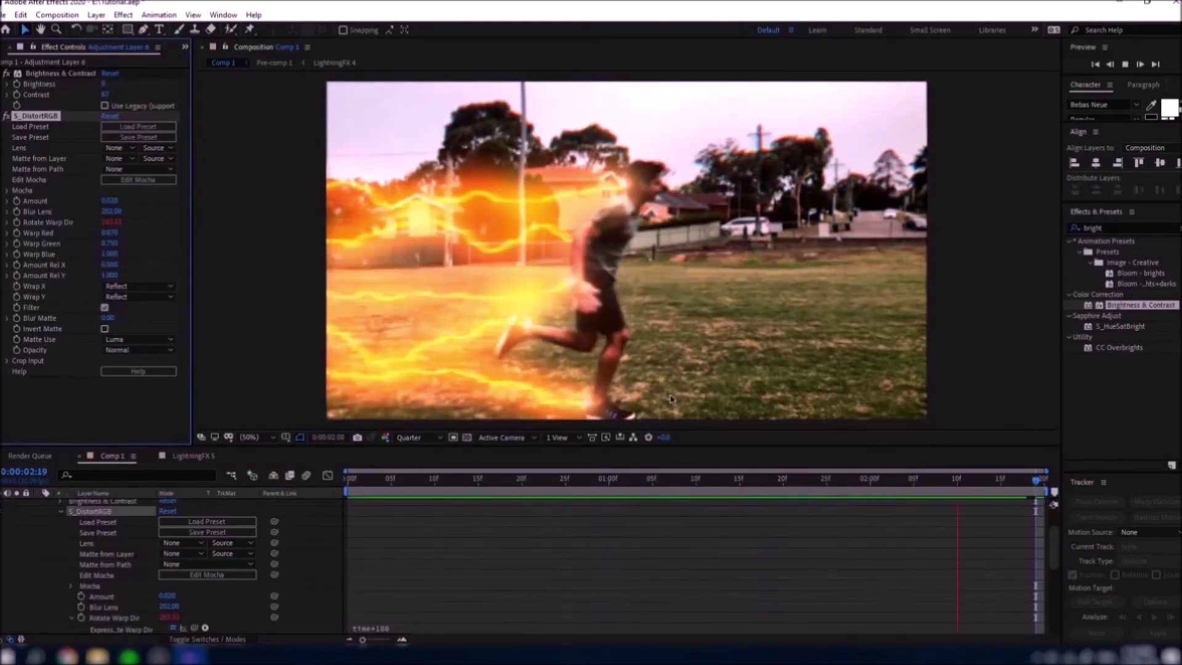
key(space)
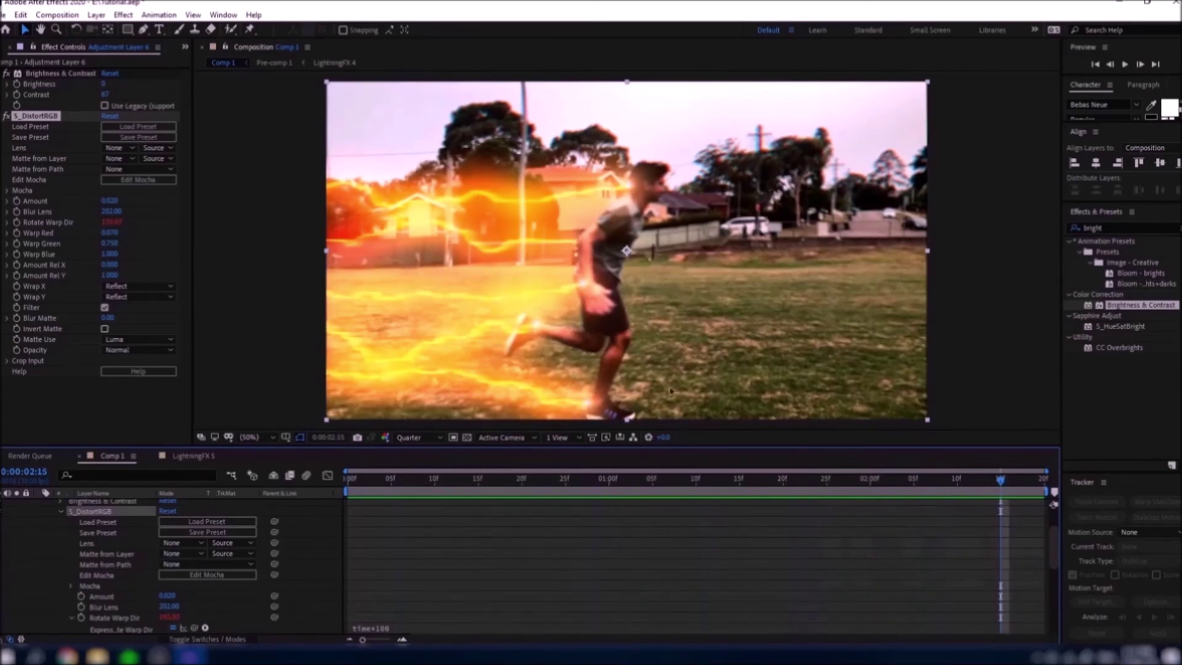
click(409, 437)
click(408, 470)
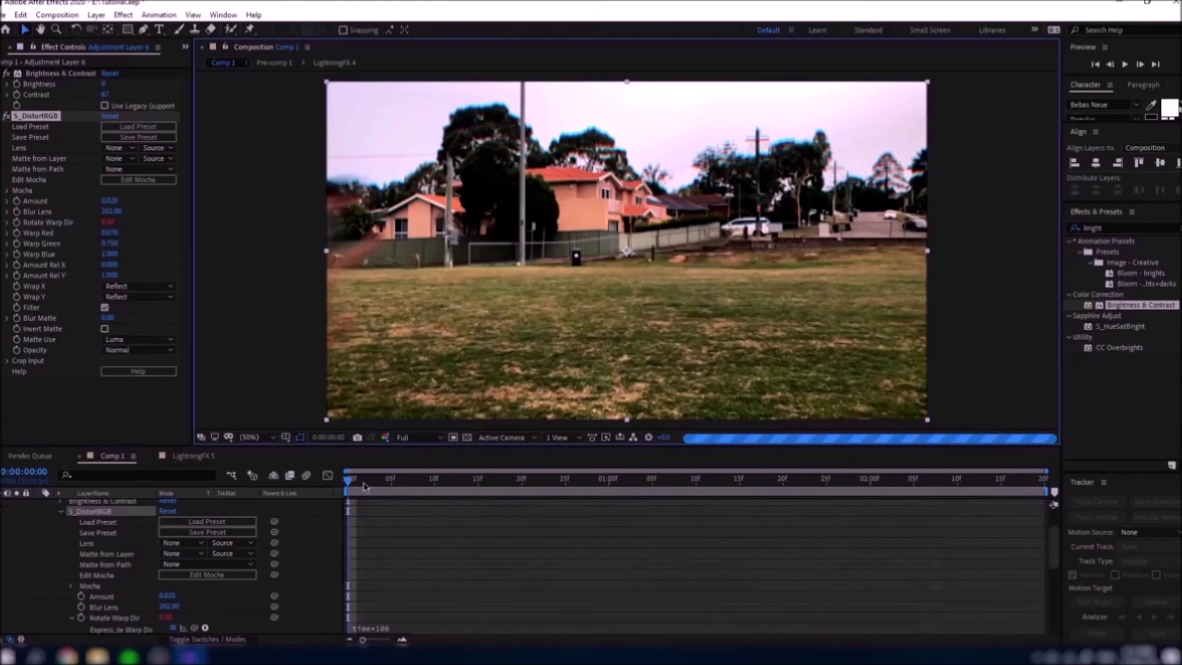